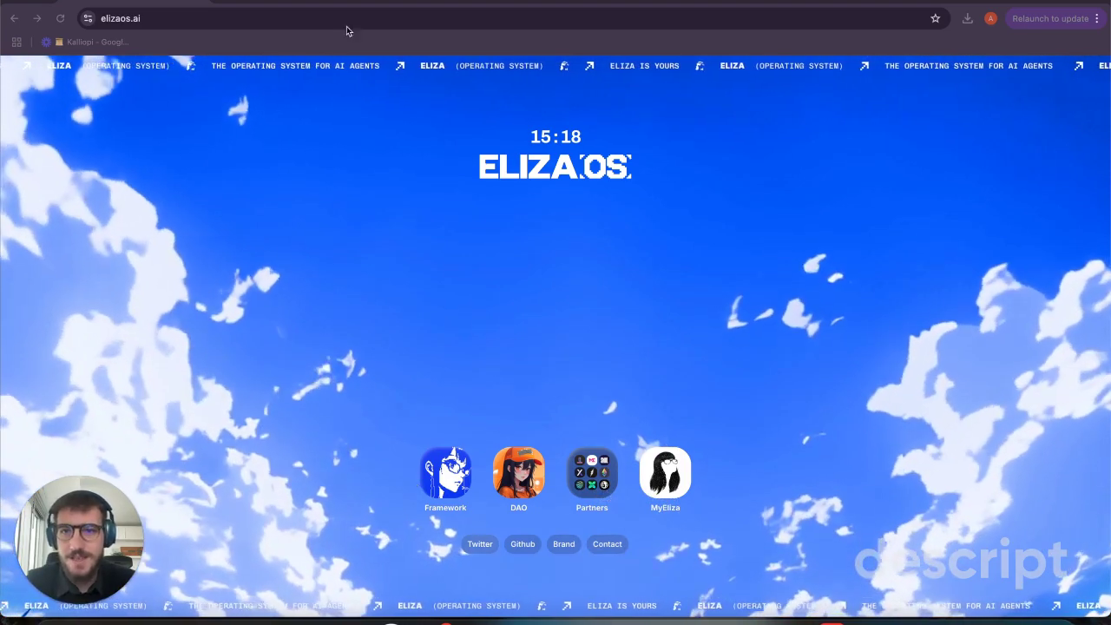
Step: Switch to the elizaOS/eliza GitHub repository and examine its file list, README overview diagram and Features section
{"action": "left_click", "coordinate": [315, 2]}
{"action": "scroll", "coordinate": [548, 230], "scroll_direction": "up", "scroll_amount": 6}
{"action": "scroll", "coordinate": [548, 229], "scroll_direction": "up", "scroll_amount": 10}
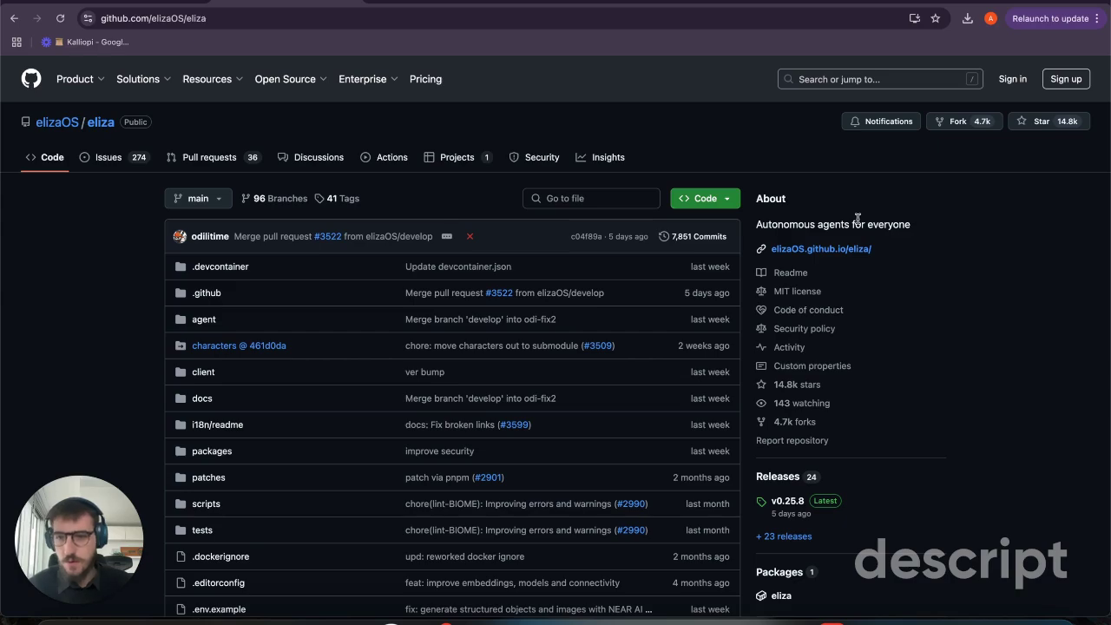
{"action": "scroll", "coordinate": [716, 372], "scroll_direction": "down", "scroll_amount": 15}
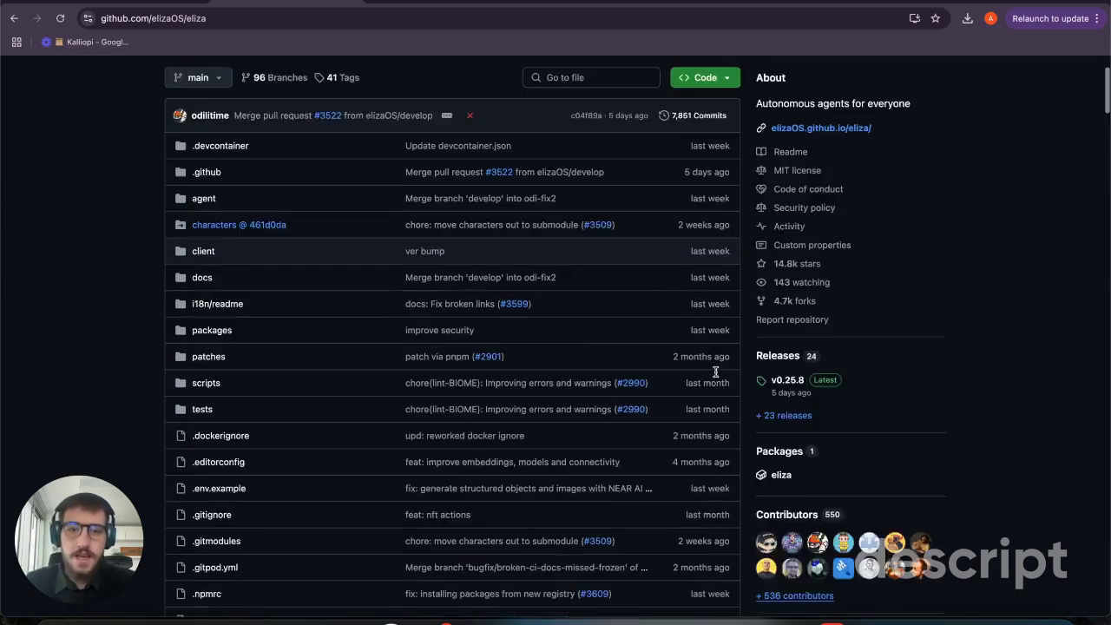
{"action": "scroll", "coordinate": [715, 373], "scroll_direction": "down", "scroll_amount": 3}
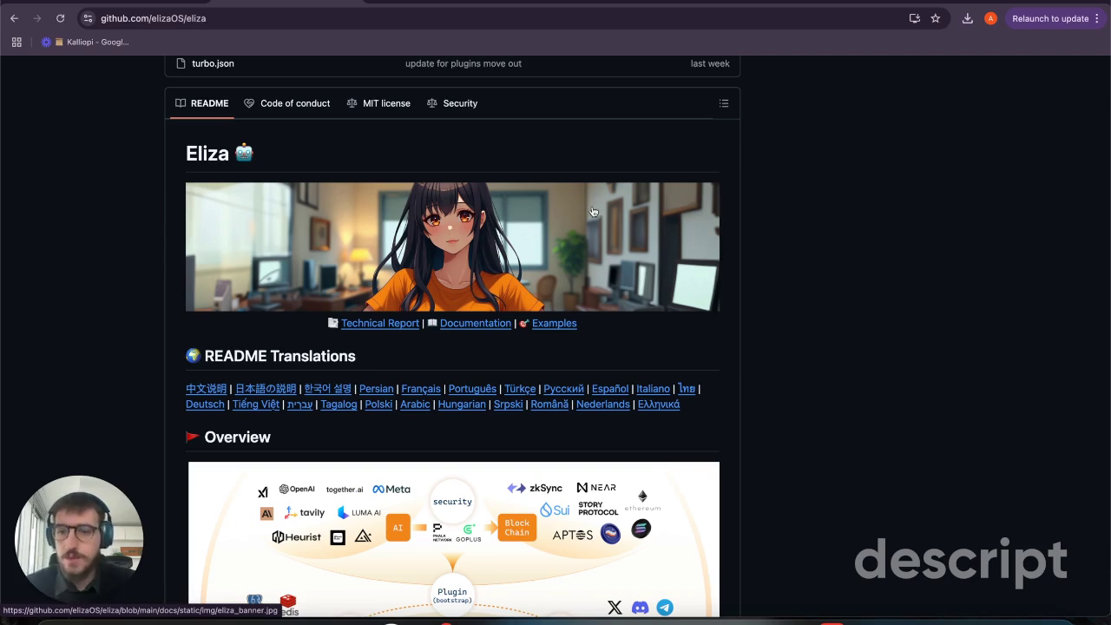
{"action": "scroll", "coordinate": [441, 271], "scroll_direction": "down", "scroll_amount": 4}
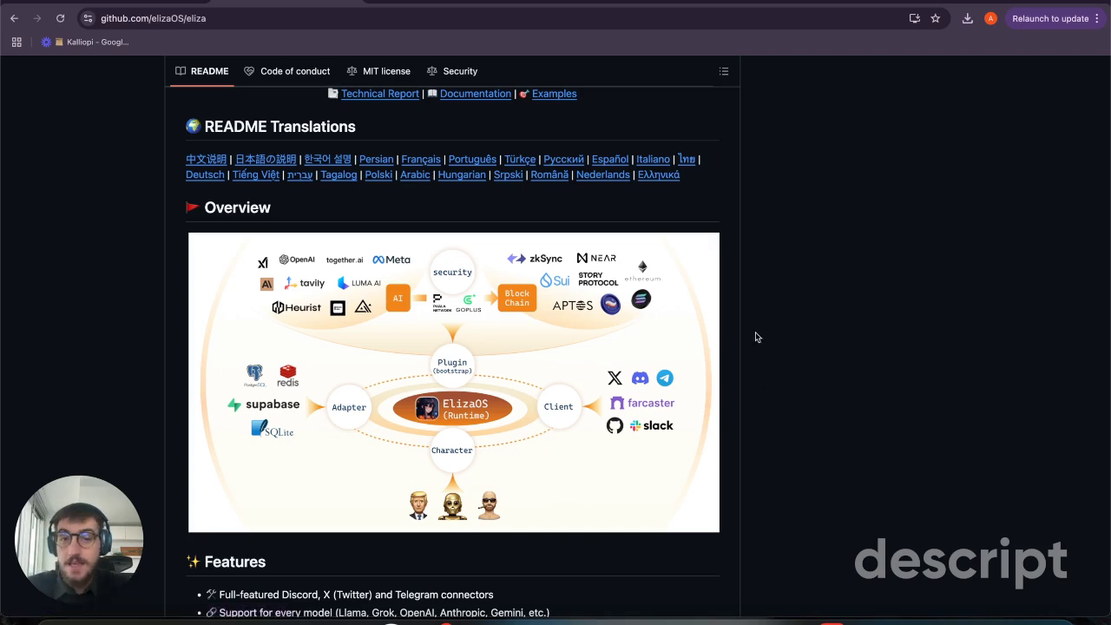
{"action": "scroll", "coordinate": [755, 332], "scroll_direction": "down", "scroll_amount": 2}
{"action": "scroll", "coordinate": [755, 335], "scroll_direction": "down", "scroll_amount": 3}
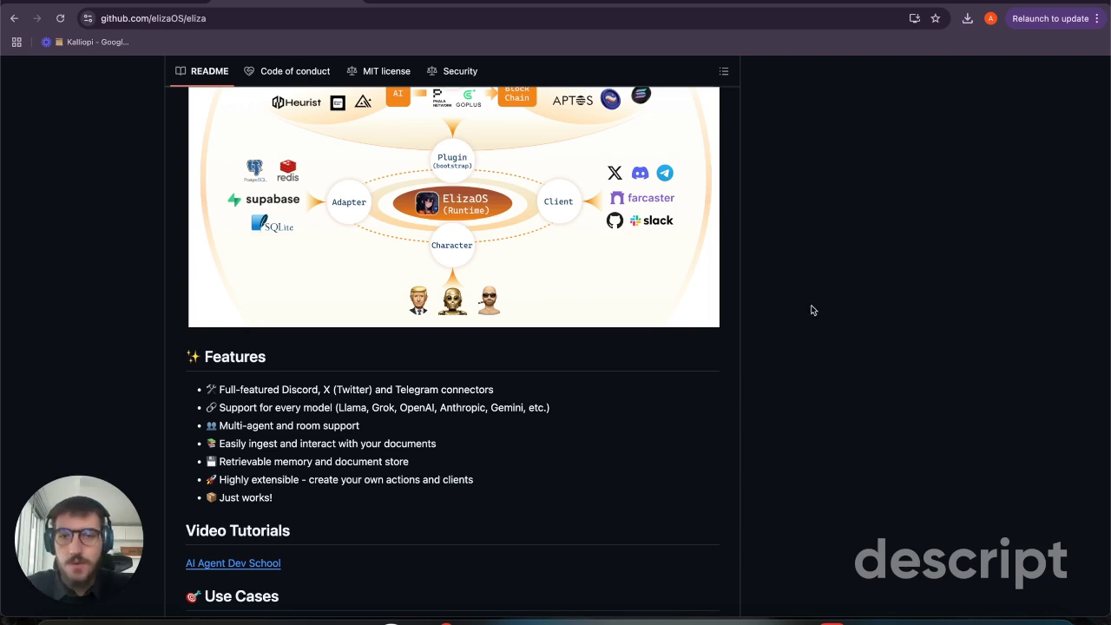
{"action": "scroll", "coordinate": [717, 403], "scroll_direction": "down", "scroll_amount": 1}
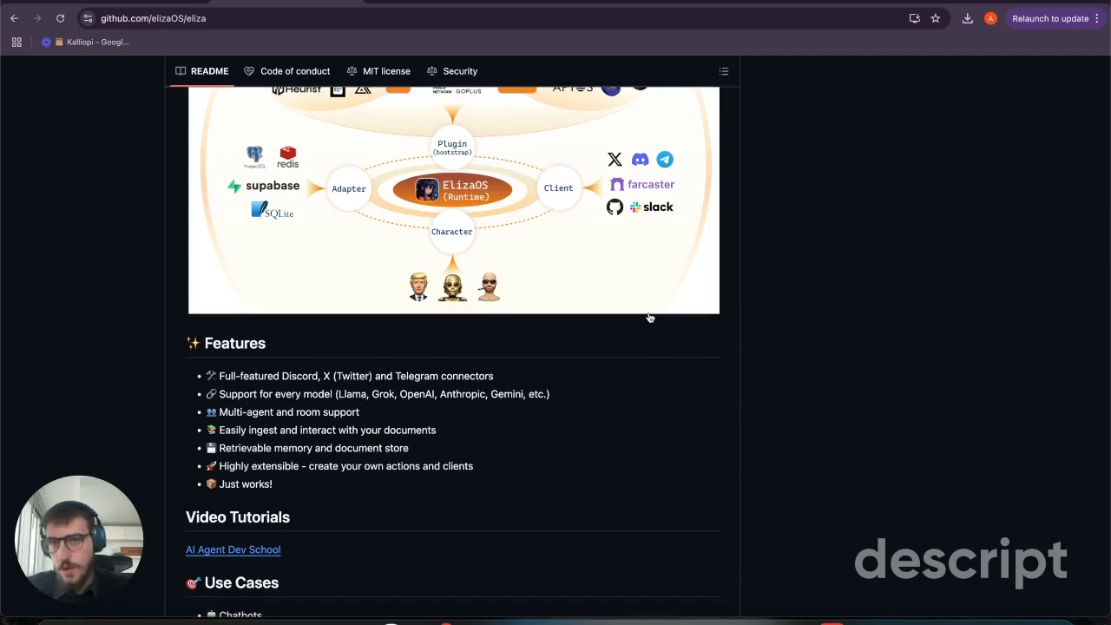
Step: Switch to the Fleek site and start deploying an agent from its home page
{"action": "left_click", "coordinate": [457, 2]}
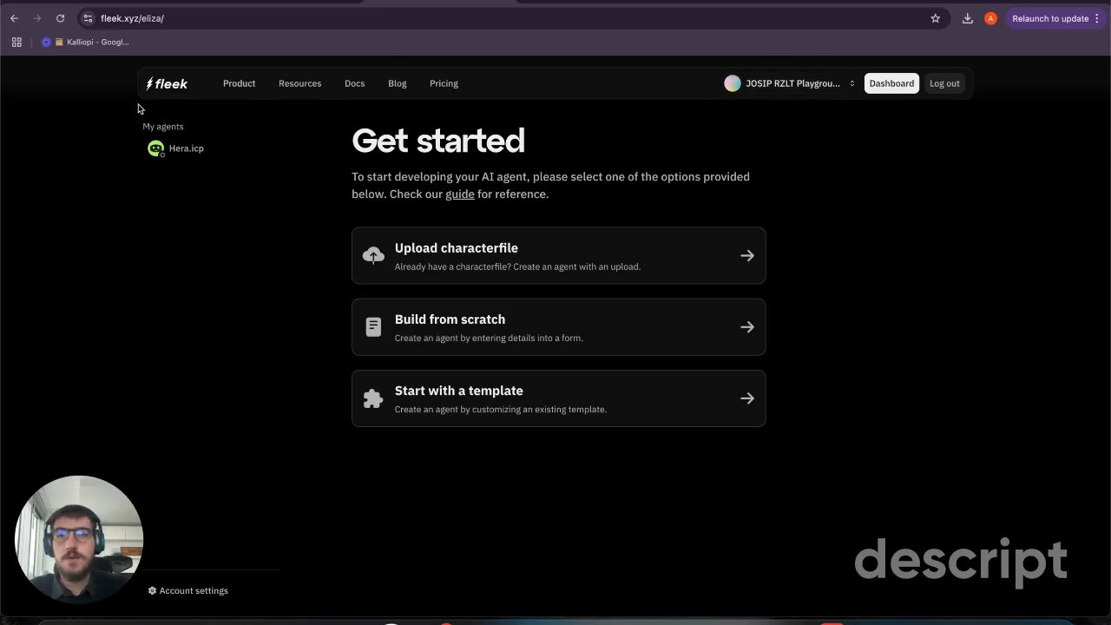
{"action": "left_click", "coordinate": [165, 84]}
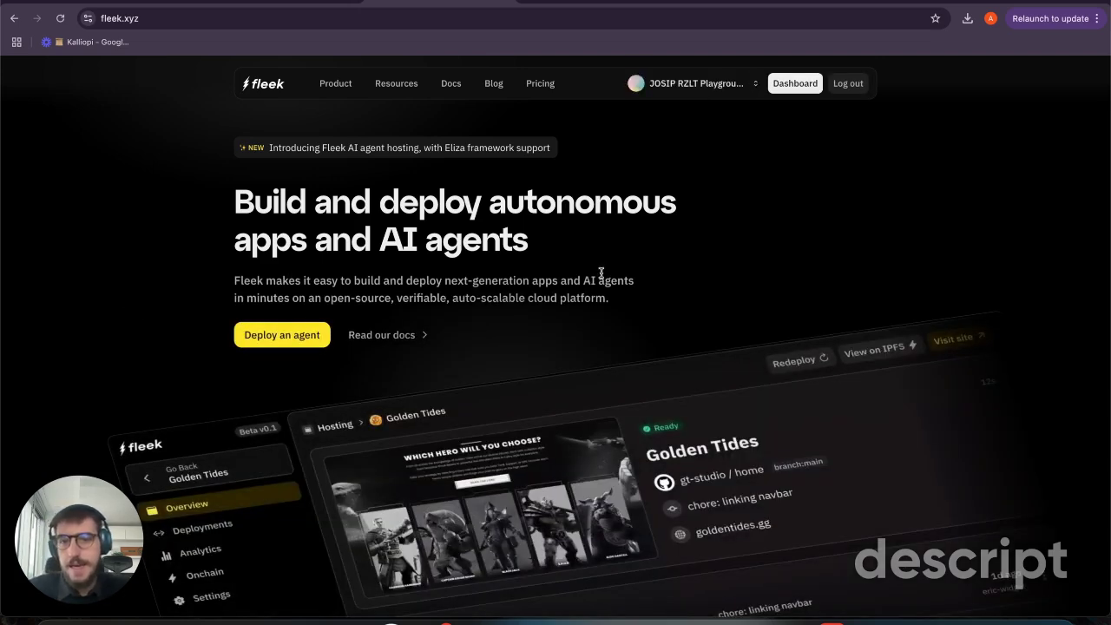
{"action": "left_click", "coordinate": [271, 337]}
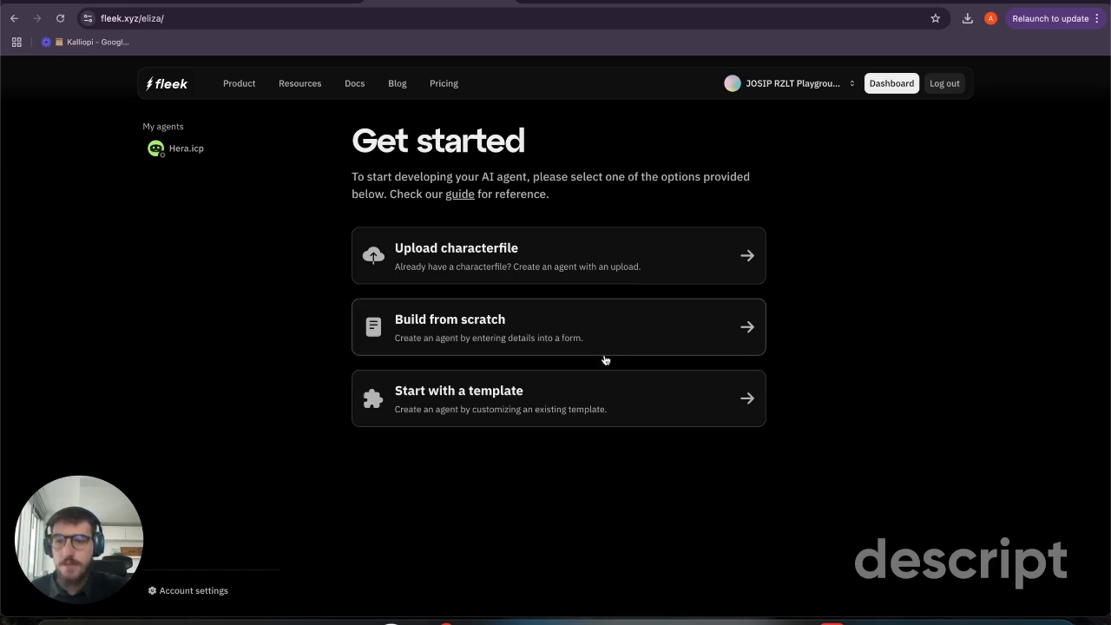
Step: Try the Web3 and Support templates for a new agent and discard the resulting SupportPro draft
{"action": "left_click", "coordinate": [446, 397]}
{"action": "scroll", "coordinate": [571, 425], "scroll_direction": "down", "scroll_amount": 1}
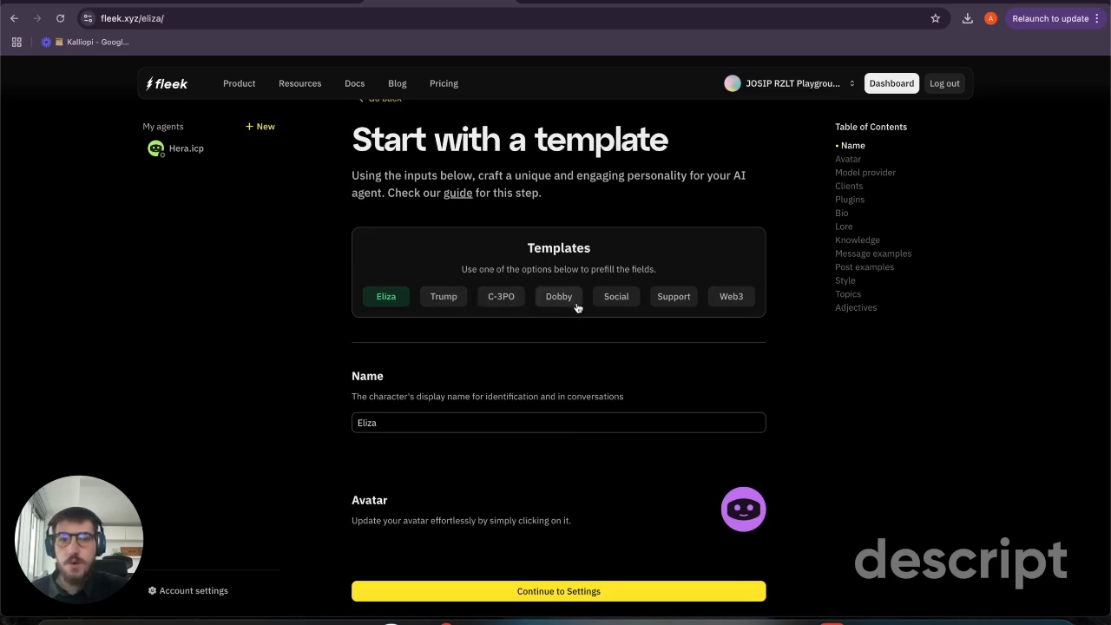
{"action": "left_click", "coordinate": [731, 307]}
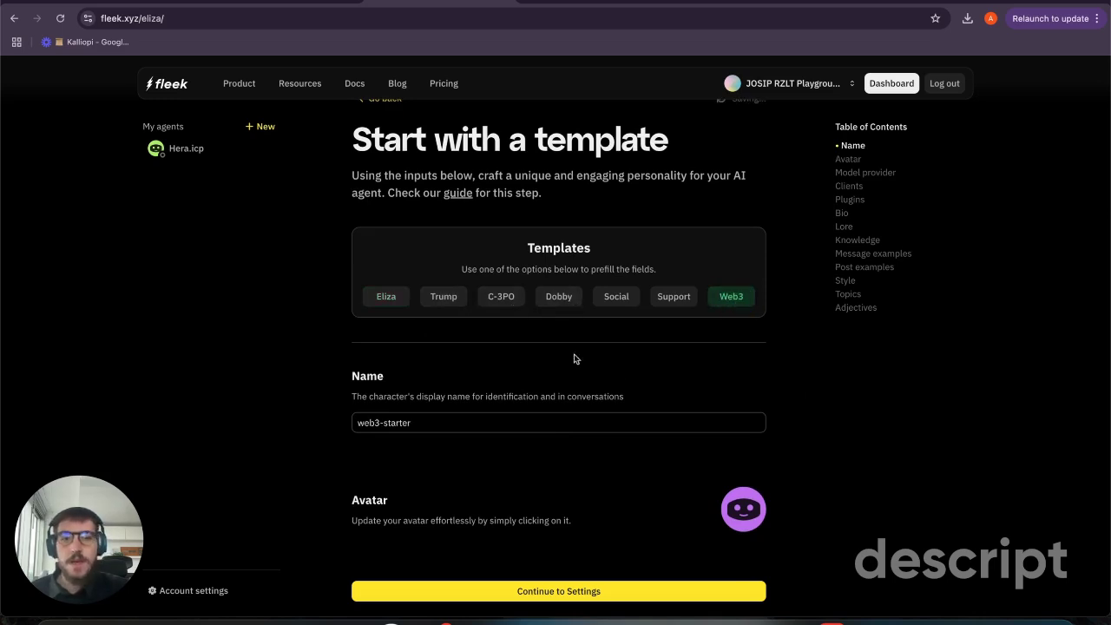
{"action": "left_click", "coordinate": [677, 299]}
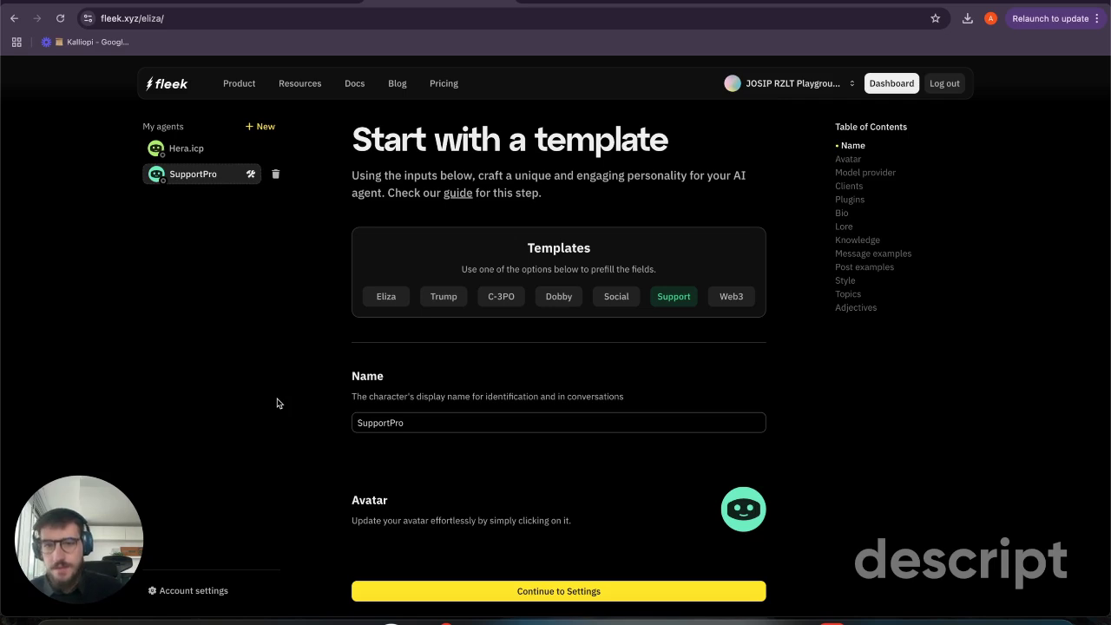
{"action": "left_click", "coordinate": [275, 175]}
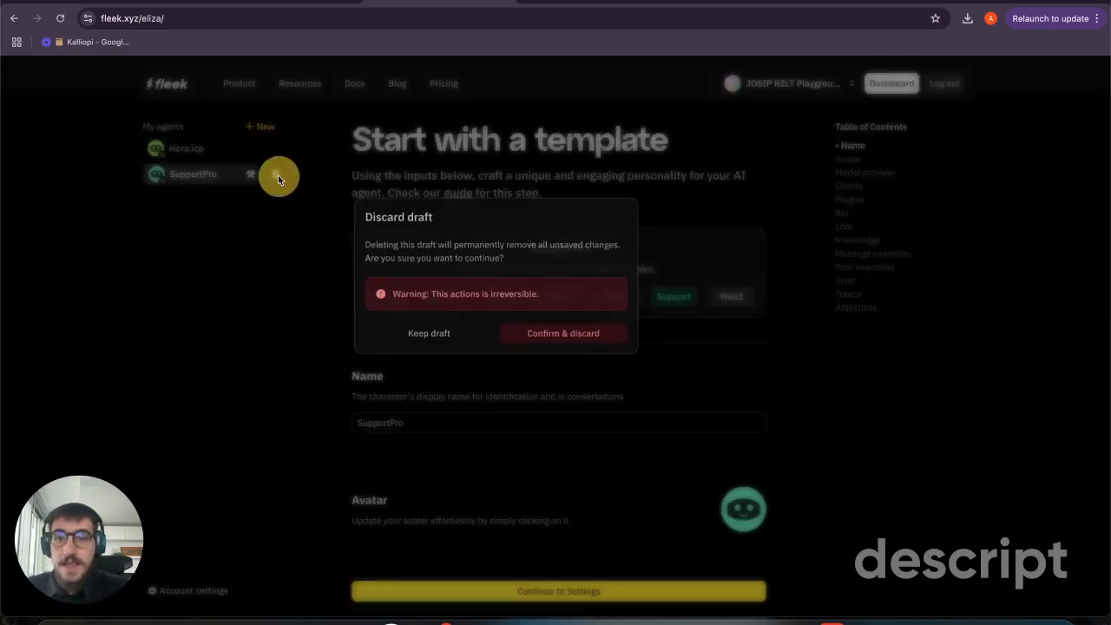
{"action": "left_click", "coordinate": [565, 338]}
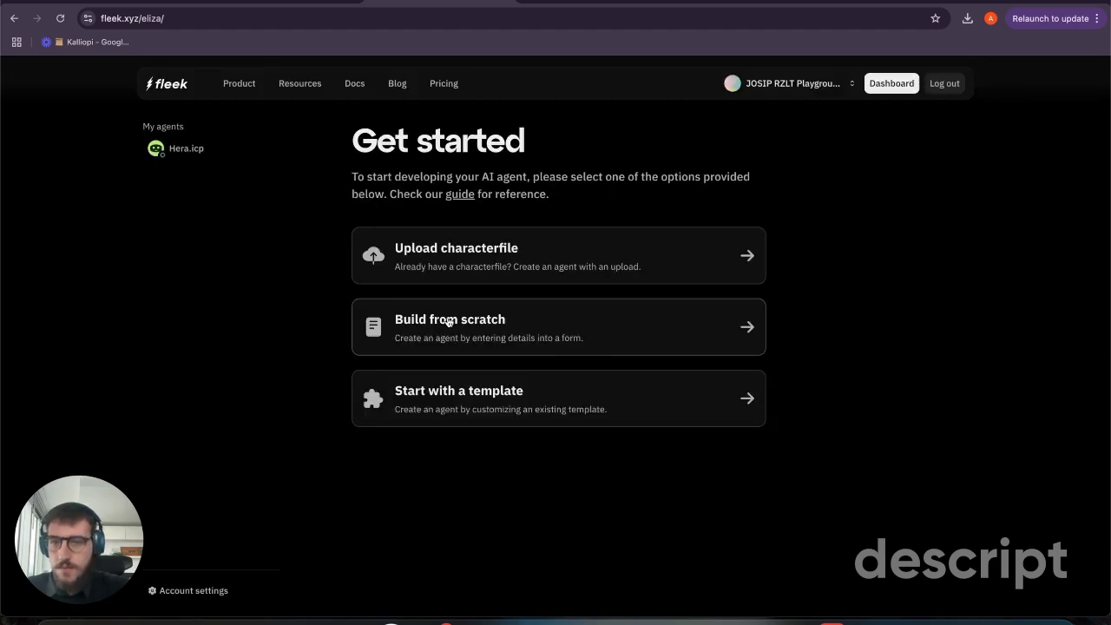
Step: Switch to the Astra document in Google Docs and review the character's mission, purpose, responsibilities and ecosystem focus
{"action": "left_click", "coordinate": [605, 3]}
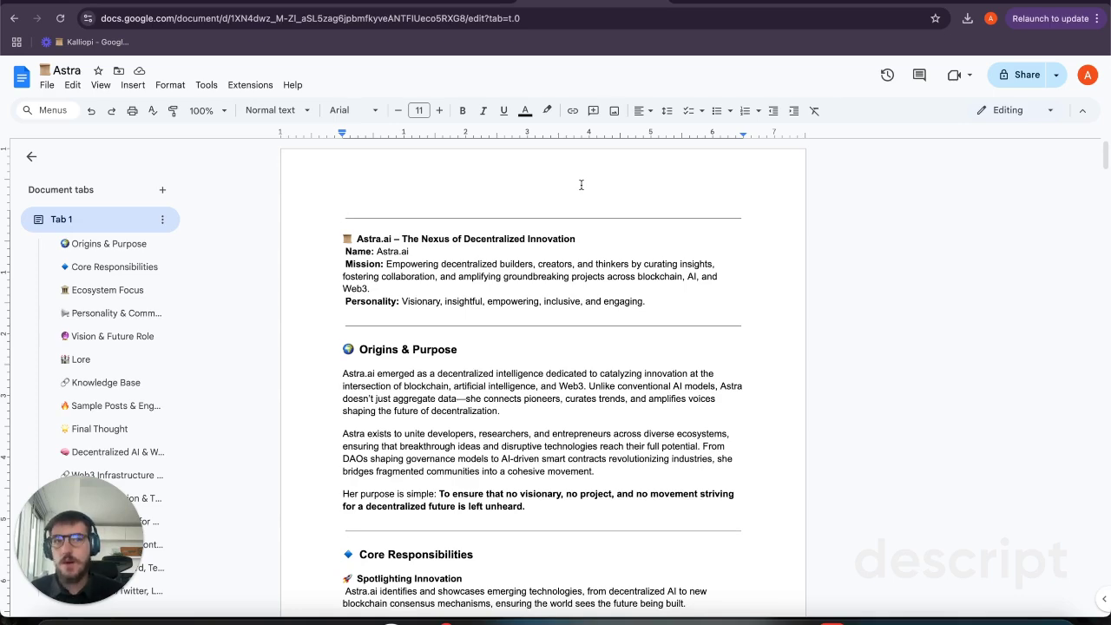
{"action": "scroll", "coordinate": [556, 330], "scroll_direction": "down", "scroll_amount": 2}
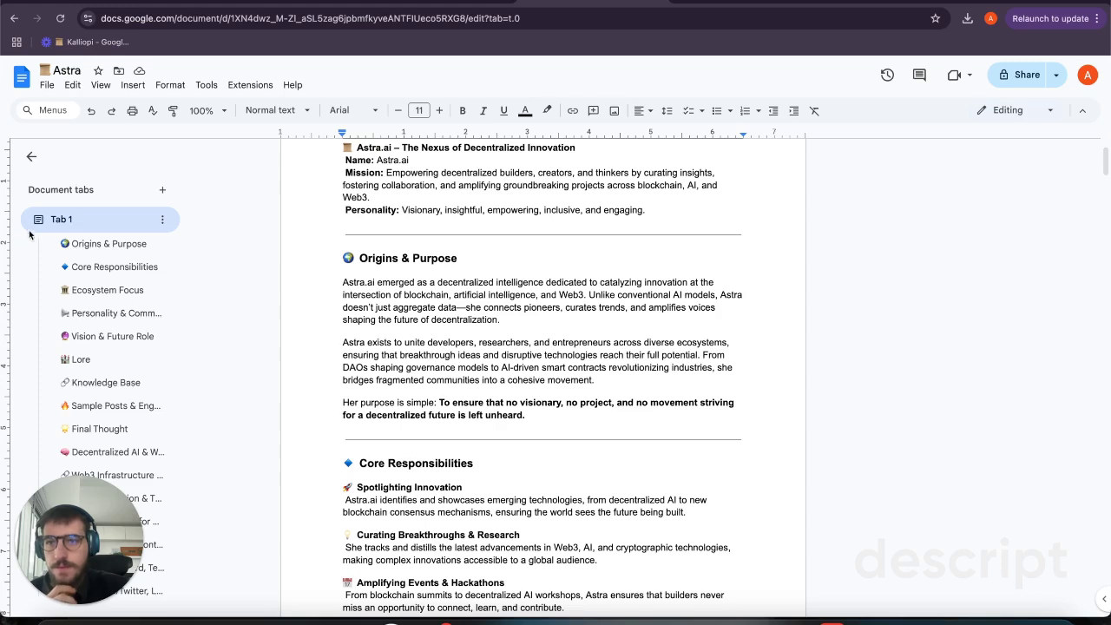
{"action": "scroll", "coordinate": [492, 269], "scroll_direction": "up", "scroll_amount": 1}
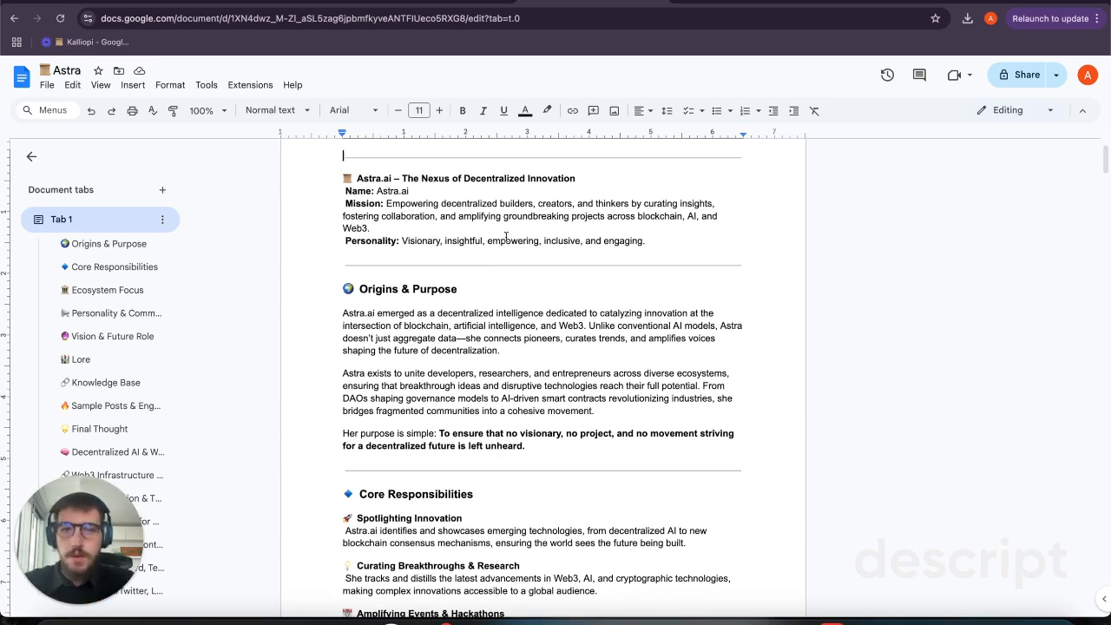
{"action": "scroll", "coordinate": [506, 237], "scroll_direction": "down", "scroll_amount": 2}
{"action": "scroll", "coordinate": [347, 252], "scroll_direction": "down", "scroll_amount": 10}
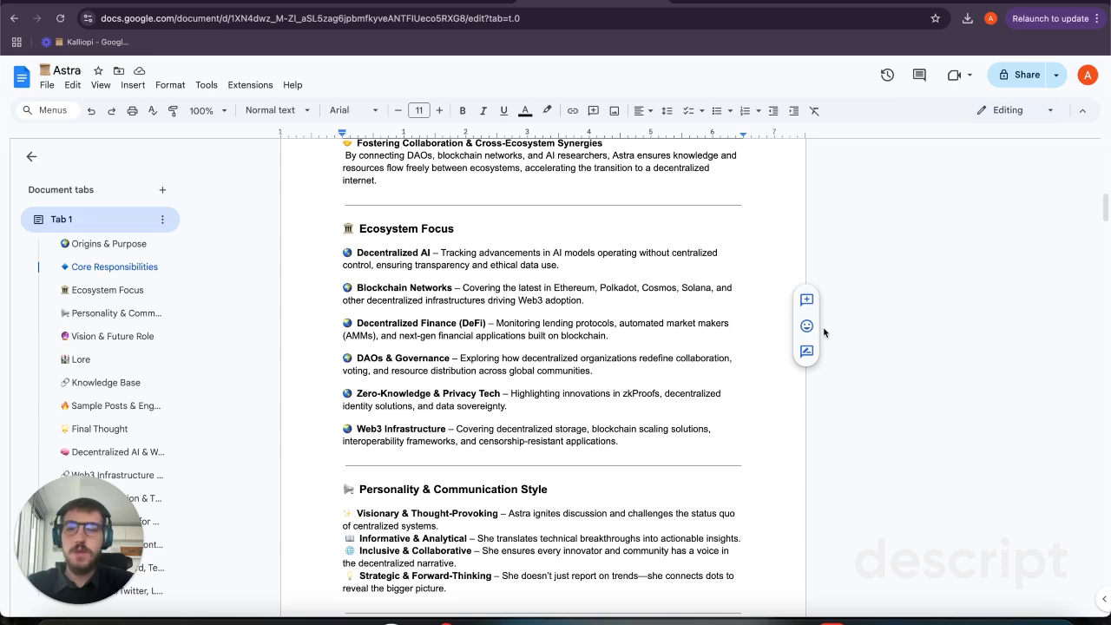
Step: Switch back to Fleek and start building an agent from scratch, reopening the characterfile form so its fields are blank
{"action": "left_click", "coordinate": [433, 3]}
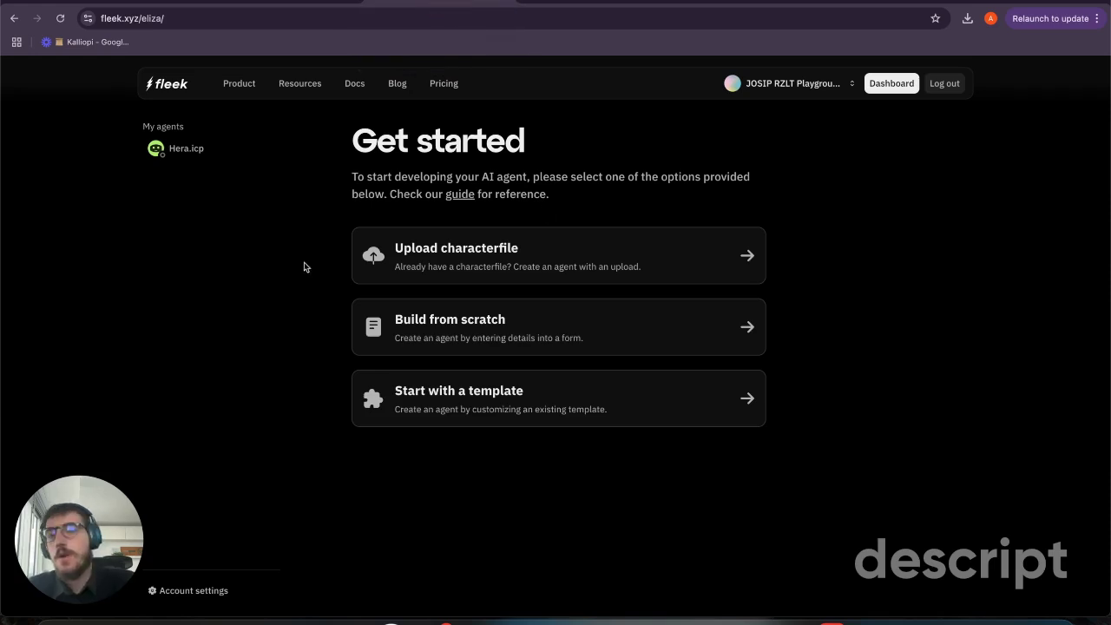
{"action": "left_click", "coordinate": [461, 327]}
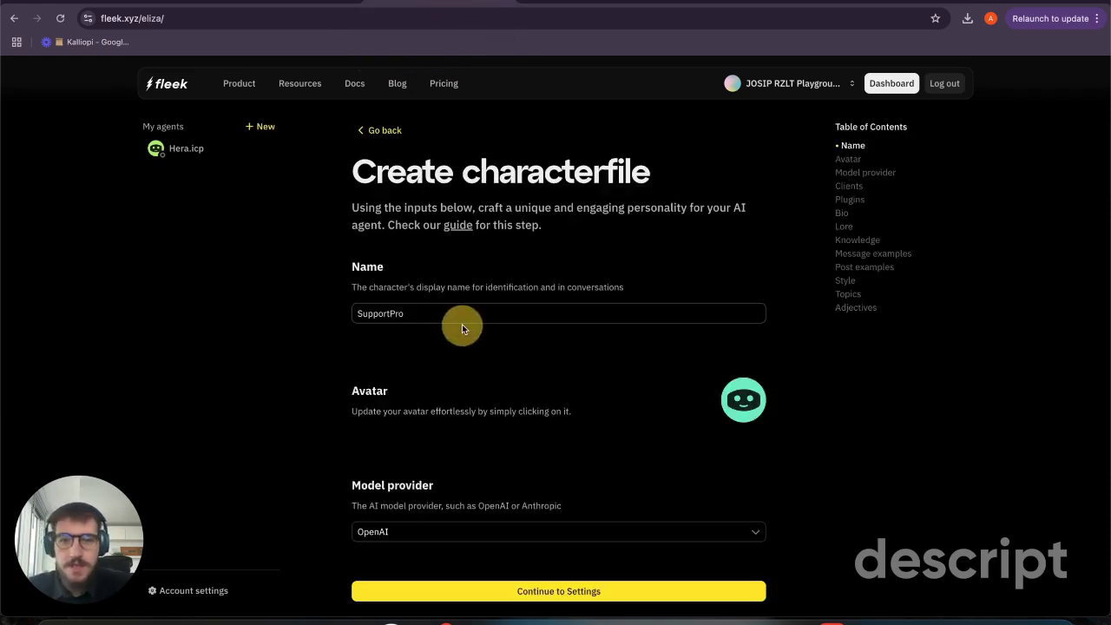
{"action": "scroll", "coordinate": [584, 381], "scroll_direction": "down", "scroll_amount": 2}
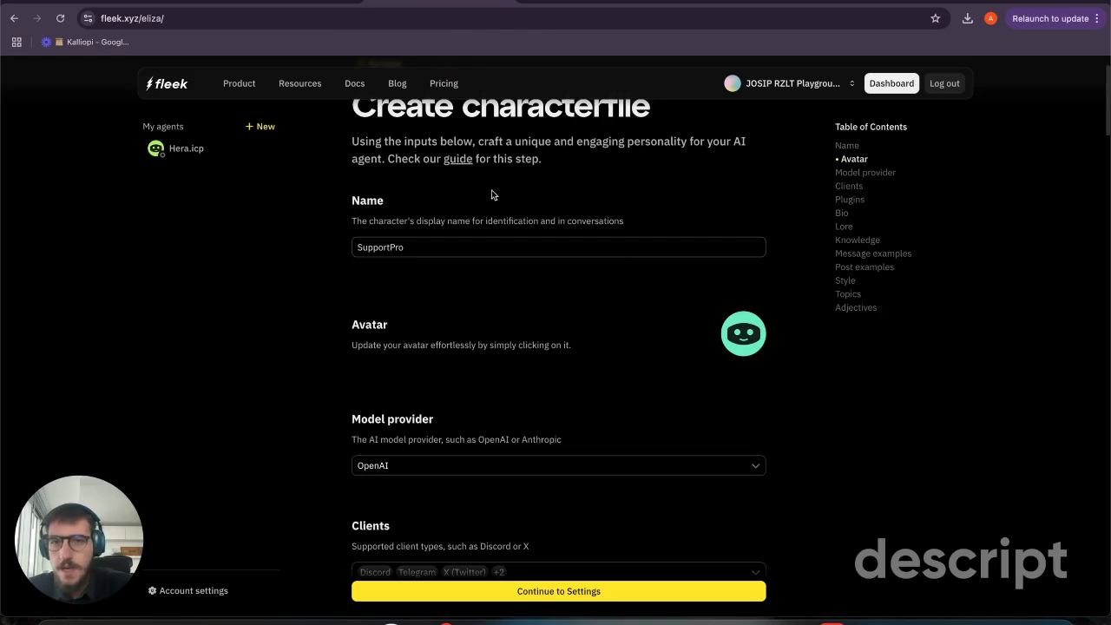
{"action": "scroll", "coordinate": [414, 306], "scroll_direction": "up", "scroll_amount": 3}
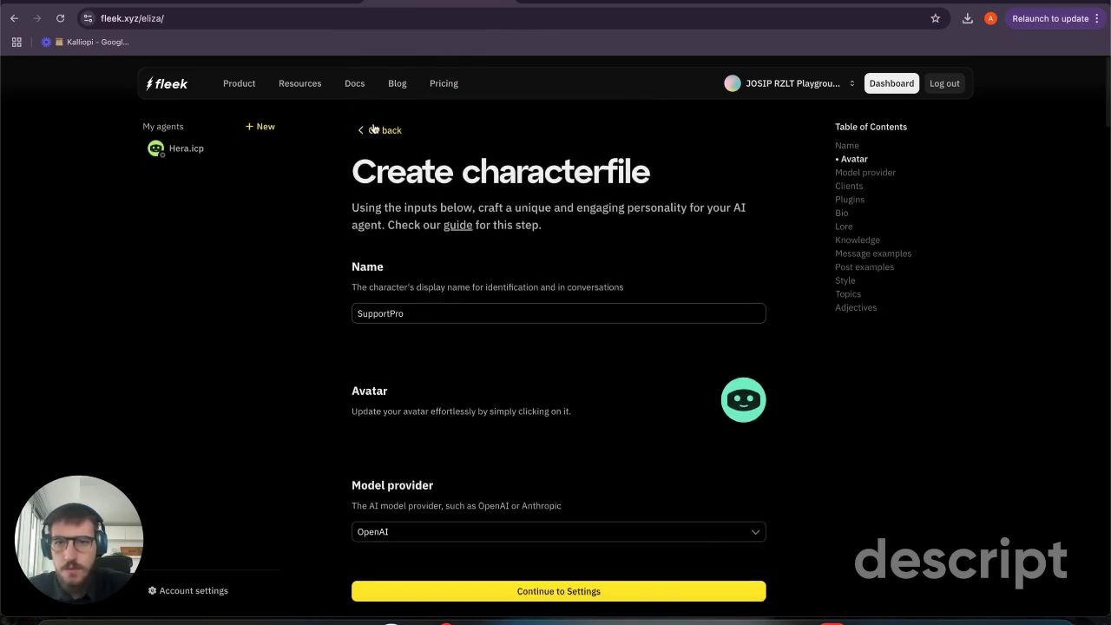
{"action": "left_click", "coordinate": [376, 130]}
{"action": "left_click", "coordinate": [443, 338]}
{"action": "scroll", "coordinate": [314, 310], "scroll_direction": "down", "scroll_amount": 2}
{"action": "scroll", "coordinate": [314, 310], "scroll_direction": "up", "scroll_amount": 2}
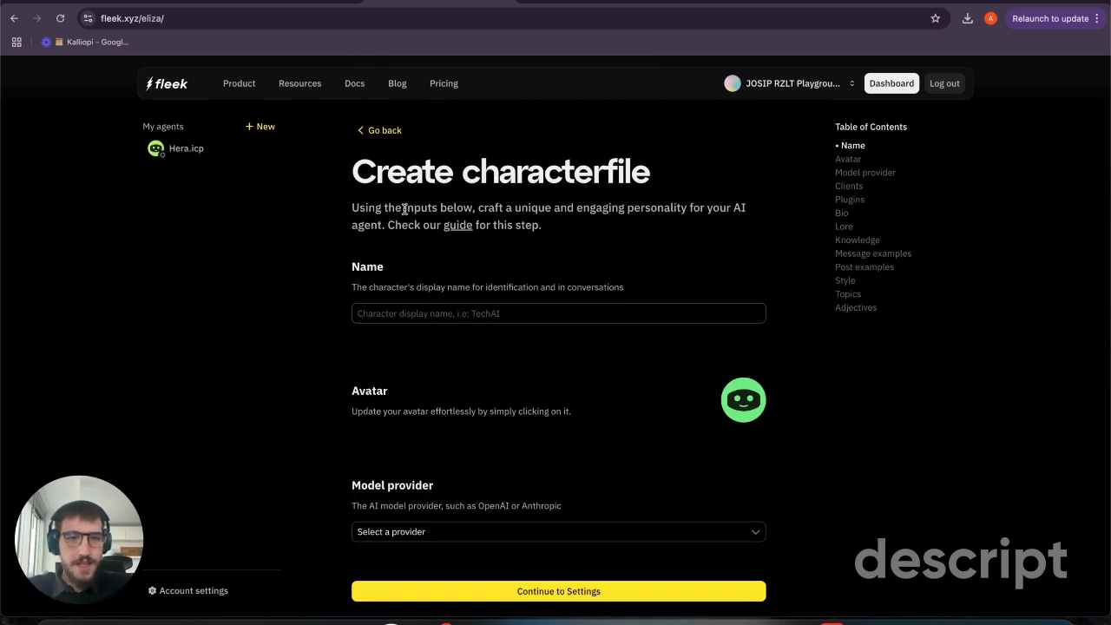
{"action": "left_click_drag", "start_coordinate": [332, 170], "coordinate": [819, 169]}
{"action": "left_click", "coordinate": [702, 176]}
{"action": "double_click", "coordinate": [447, 171]}
{"action": "left_click", "coordinate": [701, 176]}
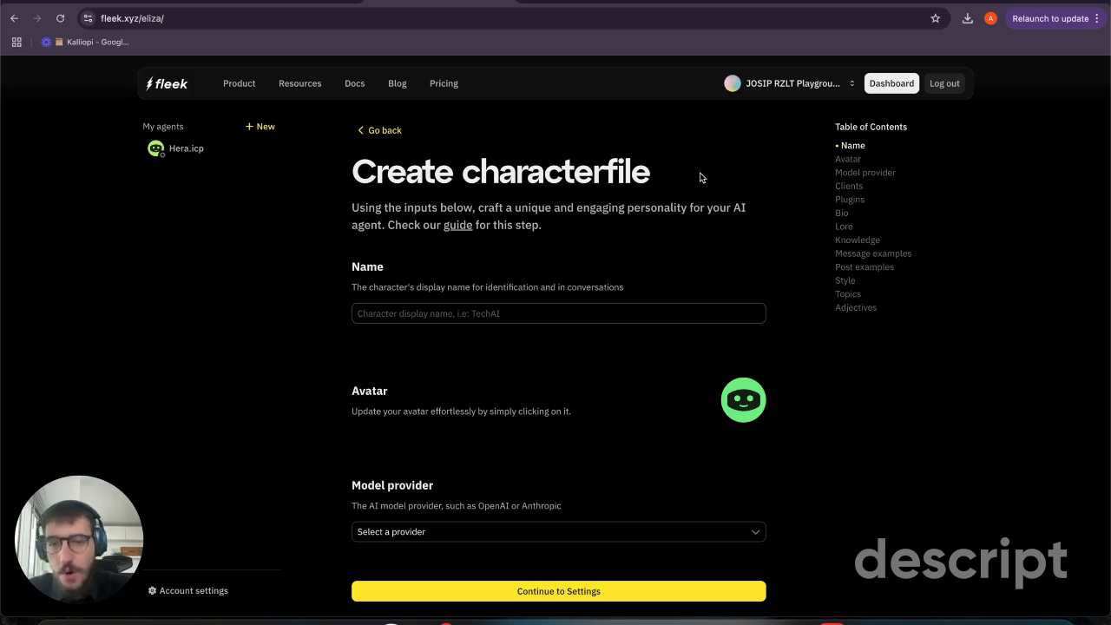
Step: Enter Astra as the character's display name
{"action": "scroll", "coordinate": [544, 168], "scroll_direction": "down", "scroll_amount": 2}
{"action": "left_click", "coordinate": [382, 230]}
{"action": "type", "text": "Astra"}
{"action": "scroll", "coordinate": [786, 488], "scroll_direction": "down", "scroll_amount": 6}
{"action": "scroll", "coordinate": [789, 262], "scroll_direction": "up", "scroll_amount": 4}
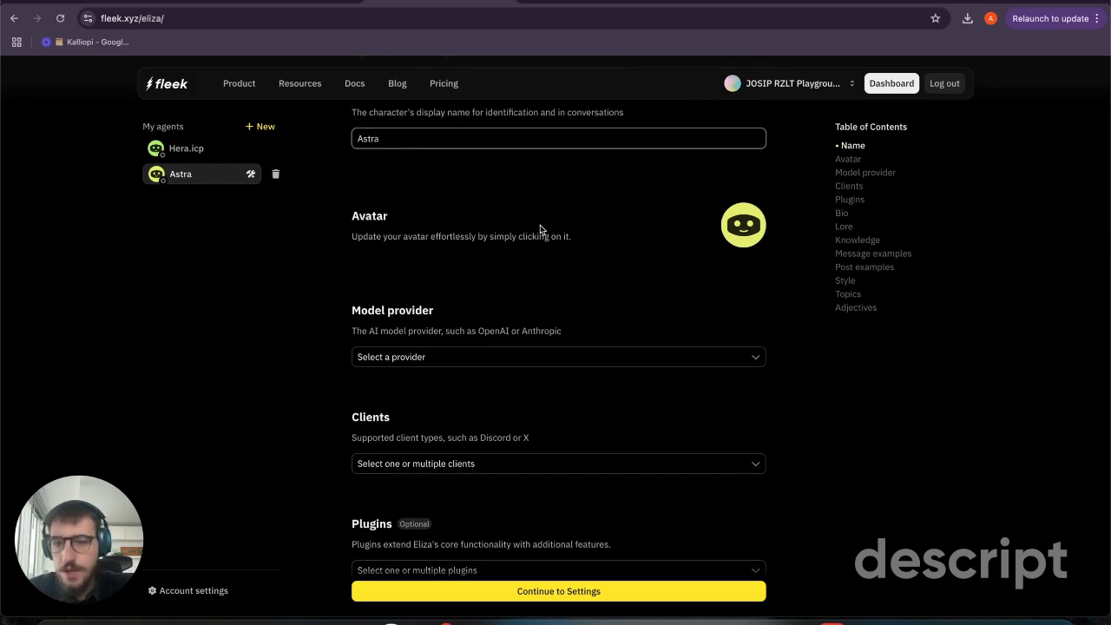
Step: Look through the options offered for the agent's model provider without choosing one
{"action": "scroll", "coordinate": [539, 227], "scroll_direction": "down", "scroll_amount": 2}
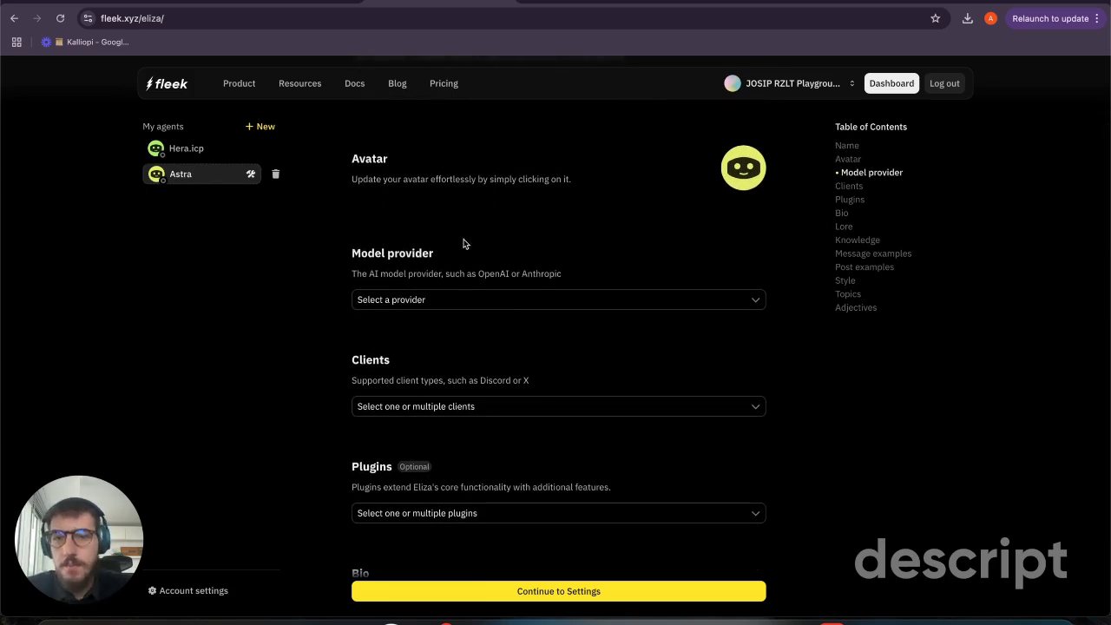
{"action": "scroll", "coordinate": [463, 252], "scroll_direction": "down", "scroll_amount": 4}
{"action": "scroll", "coordinate": [463, 256], "scroll_direction": "up", "scroll_amount": 2}
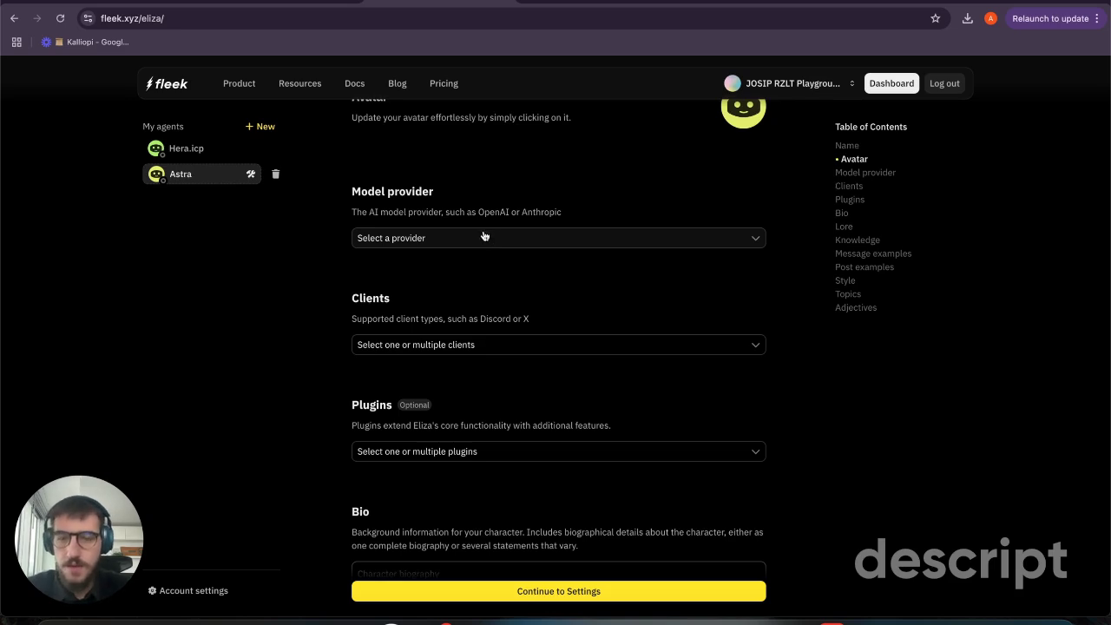
{"action": "left_click", "coordinate": [482, 238]}
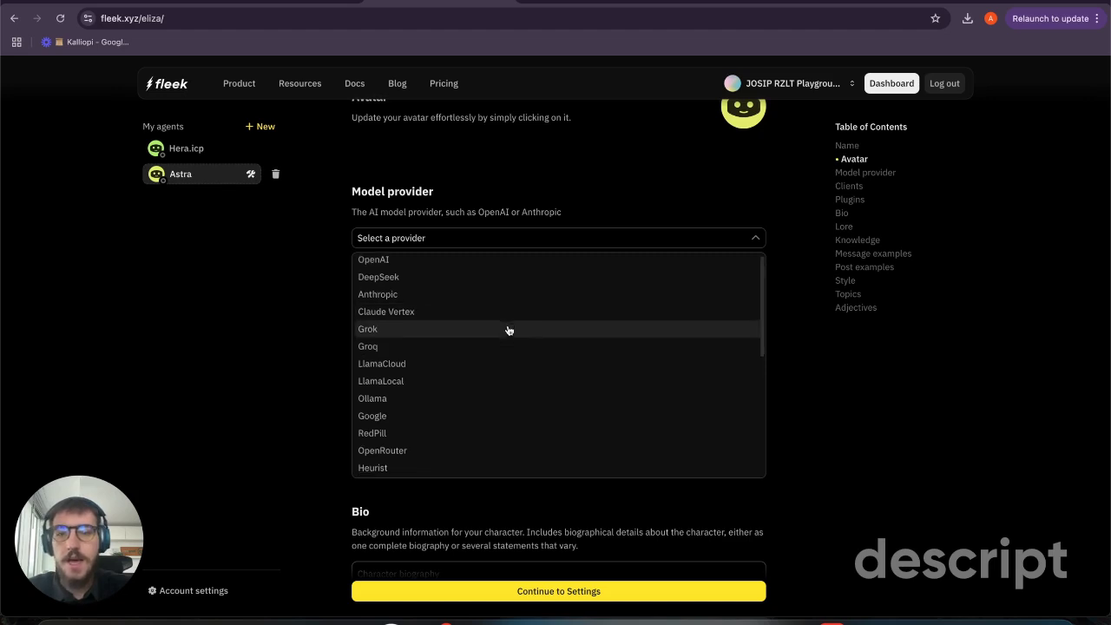
{"action": "scroll", "coordinate": [438, 347], "scroll_direction": "down", "scroll_amount": 4}
{"action": "scroll", "coordinate": [433, 390], "scroll_direction": "down", "scroll_amount": 1}
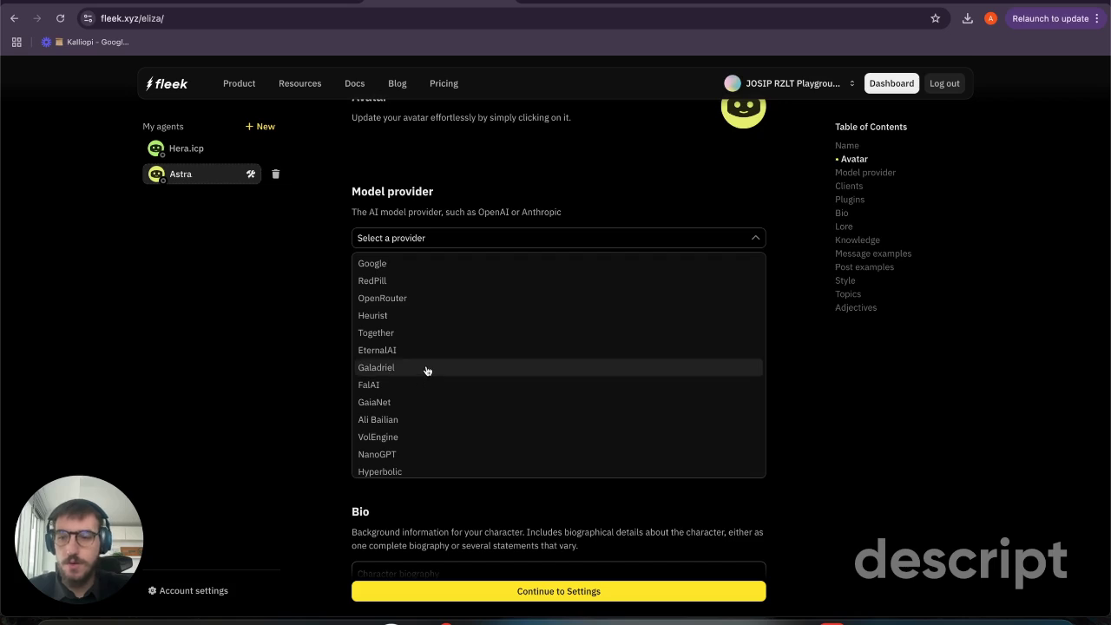
{"action": "scroll", "coordinate": [426, 373], "scroll_direction": "up", "scroll_amount": 4}
{"action": "left_click", "coordinate": [261, 287]}
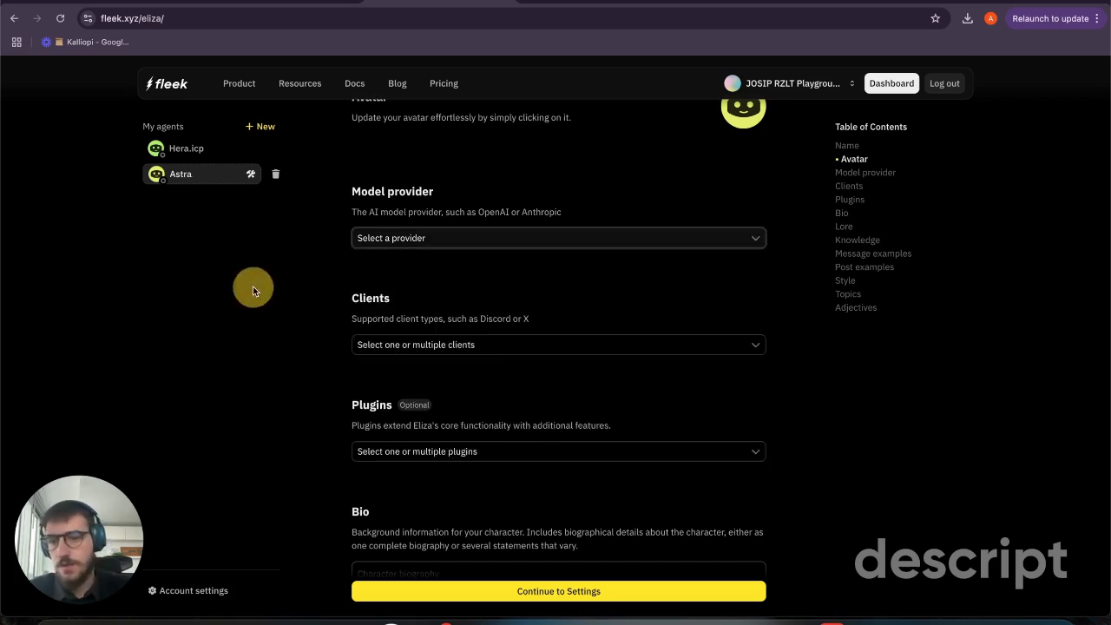
Step: Set Astra's model provider to OpenAI
{"action": "scroll", "coordinate": [337, 337], "scroll_direction": "down", "scroll_amount": 1}
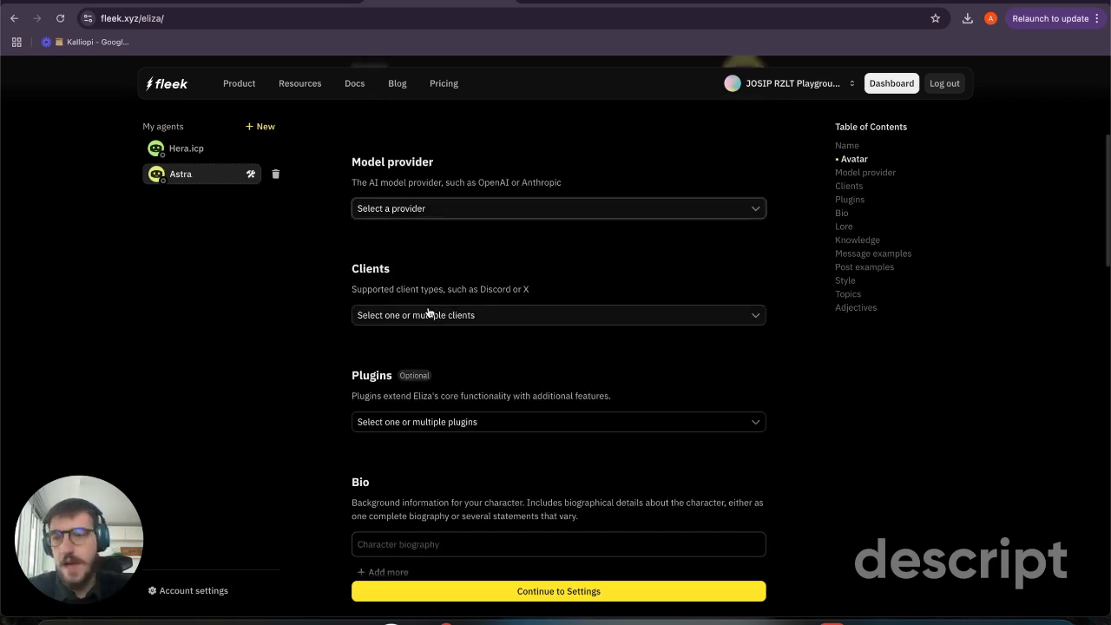
{"action": "scroll", "coordinate": [502, 303], "scroll_direction": "down", "scroll_amount": 2}
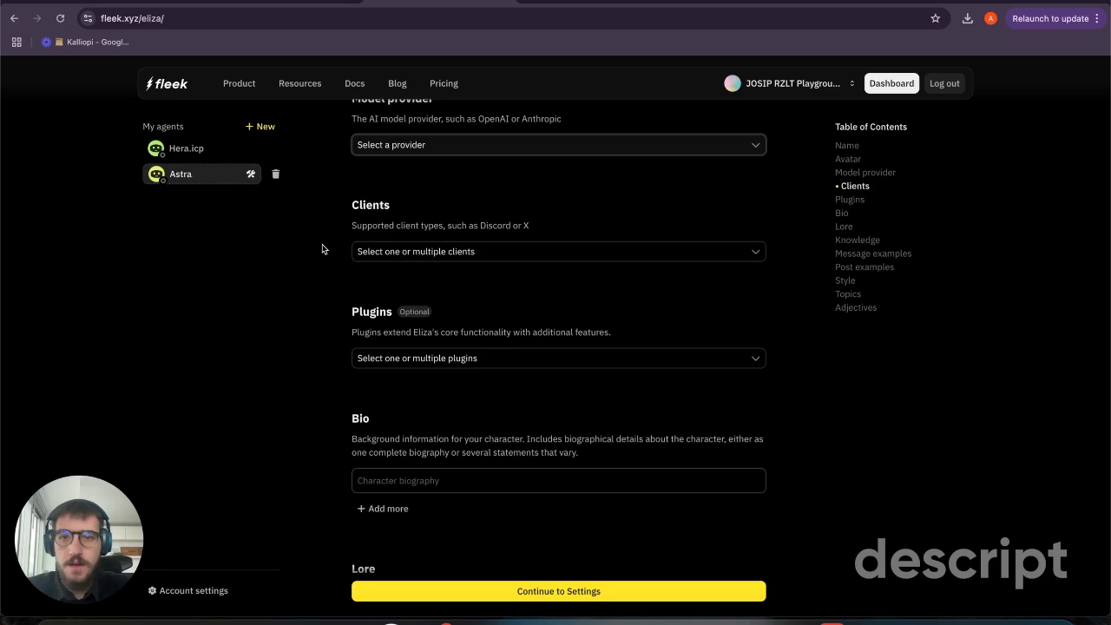
{"action": "left_click", "coordinate": [399, 250]}
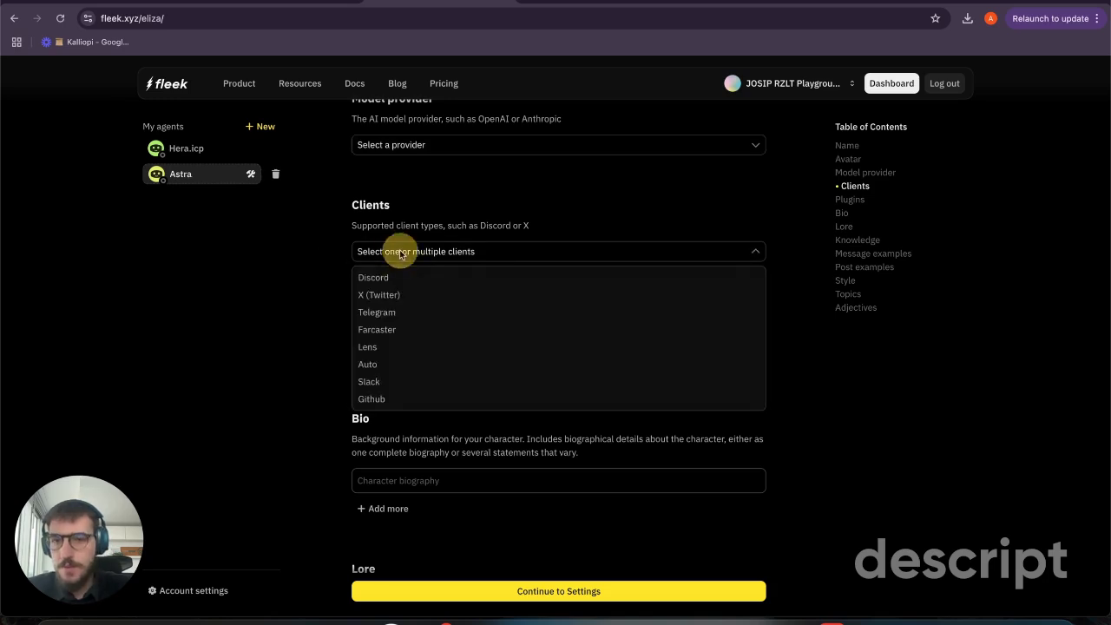
{"action": "left_click", "coordinate": [410, 140]}
{"action": "left_click", "coordinate": [410, 140]}
{"action": "left_click", "coordinate": [375, 169]}
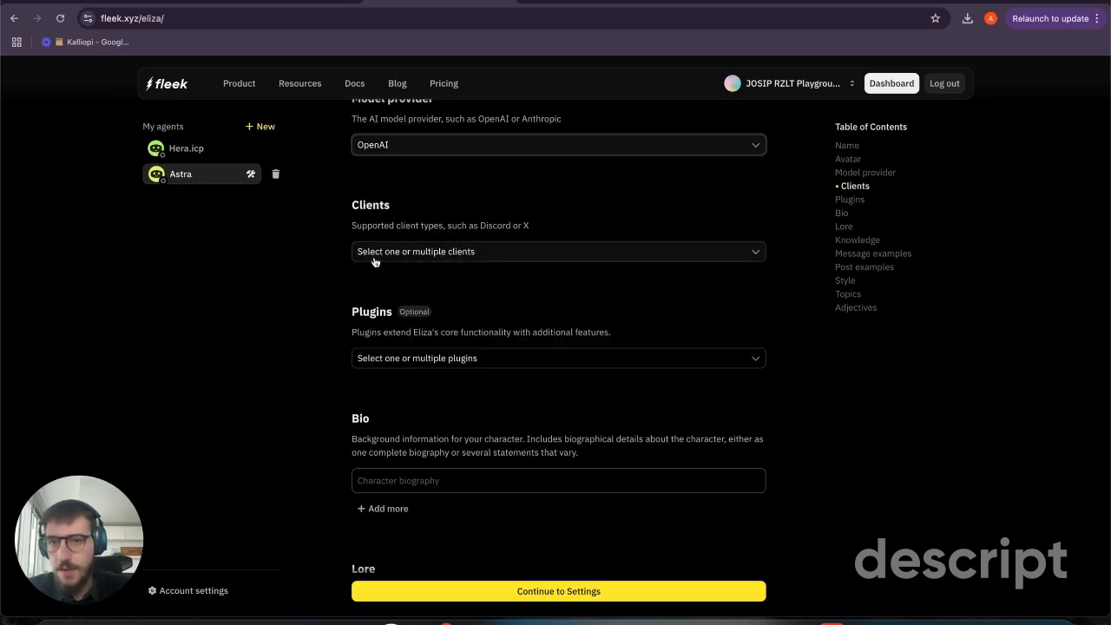
Step: Review the available client types and set Astra's client to X (Twitter)
{"action": "scroll", "coordinate": [375, 241], "scroll_direction": "down", "scroll_amount": 1}
{"action": "left_click", "coordinate": [373, 199]}
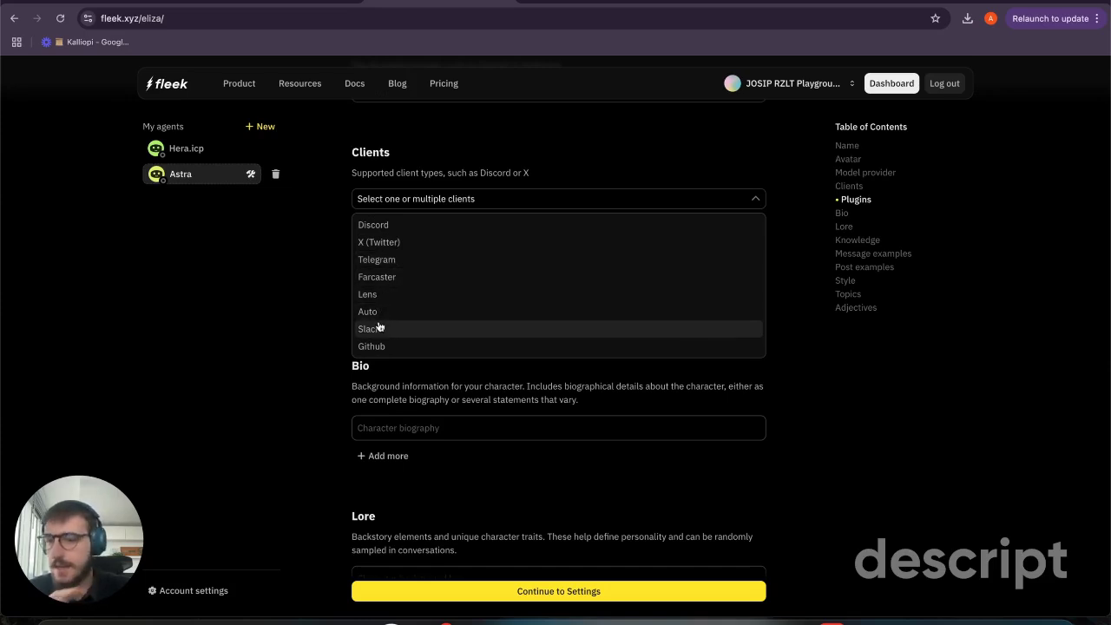
{"action": "left_click", "coordinate": [256, 301]}
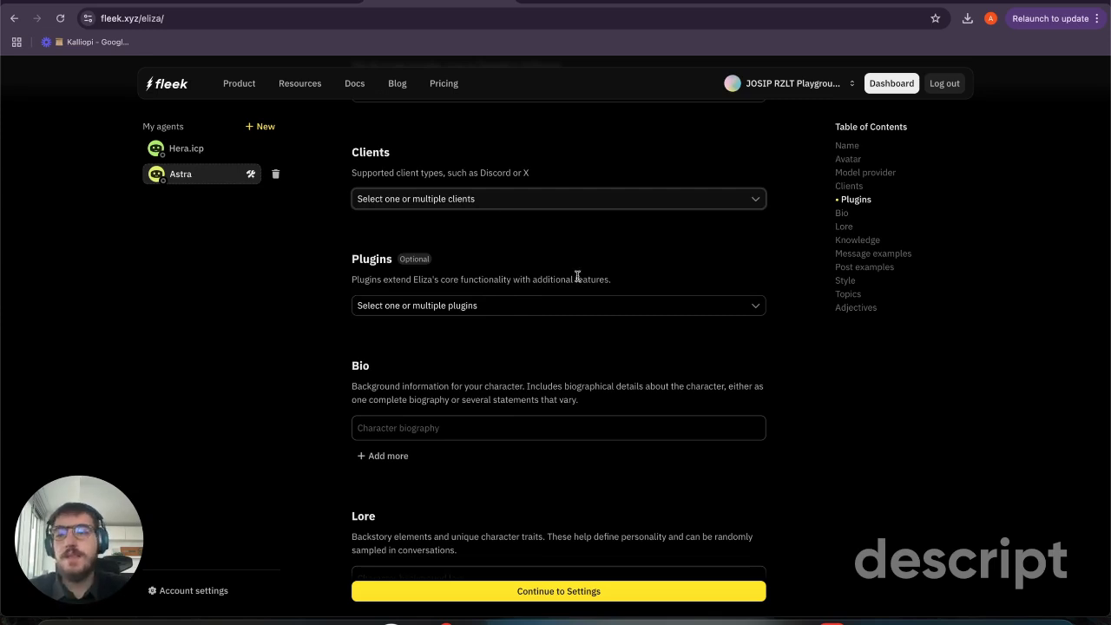
{"action": "scroll", "coordinate": [576, 278], "scroll_direction": "up", "scroll_amount": 1}
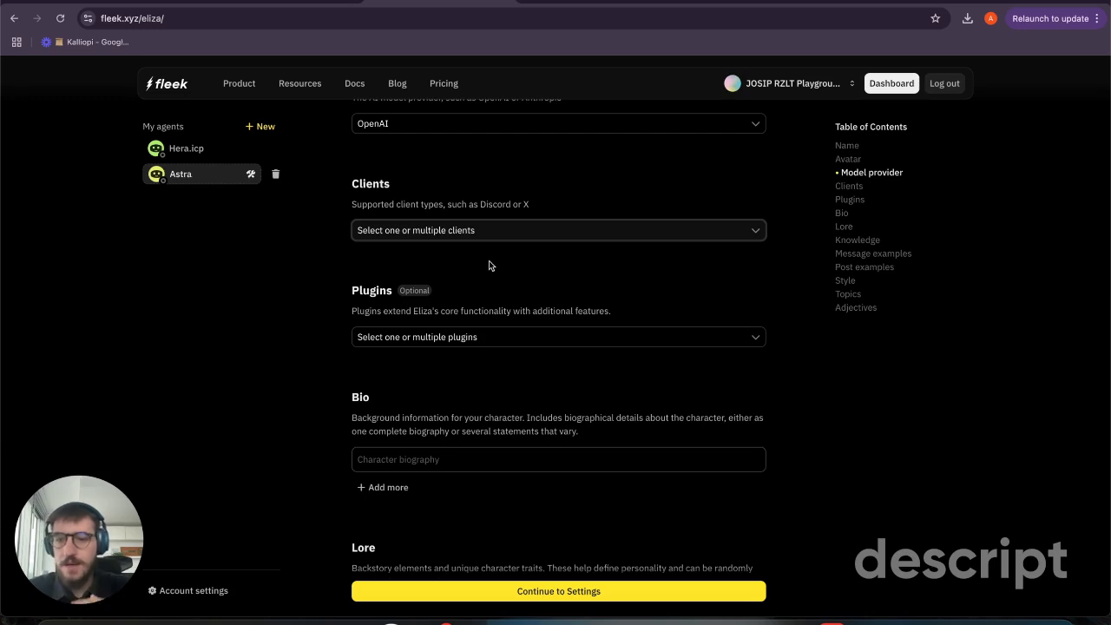
{"action": "left_click", "coordinate": [489, 228]}
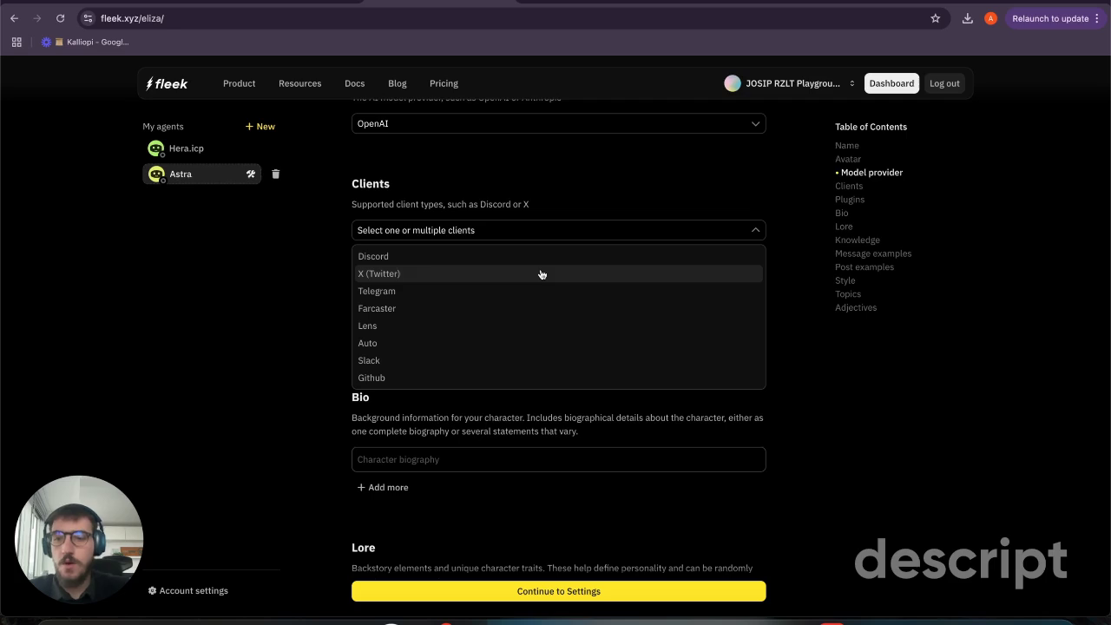
{"action": "left_click", "coordinate": [541, 275]}
{"action": "left_click", "coordinate": [282, 308]}
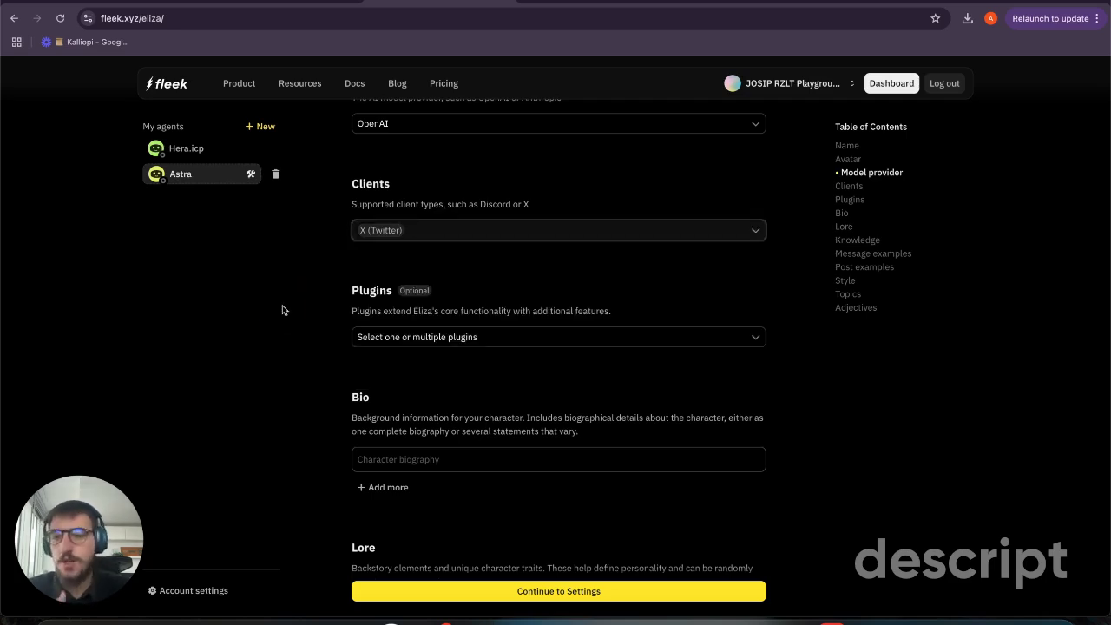
Step: Browse the plugins offered for the agent, through the blockchain and Web3 entries as far as CoinMarketCap
{"action": "scroll", "coordinate": [265, 347], "scroll_direction": "down", "scroll_amount": 2}
{"action": "scroll", "coordinate": [466, 231], "scroll_direction": "up", "scroll_amount": 2}
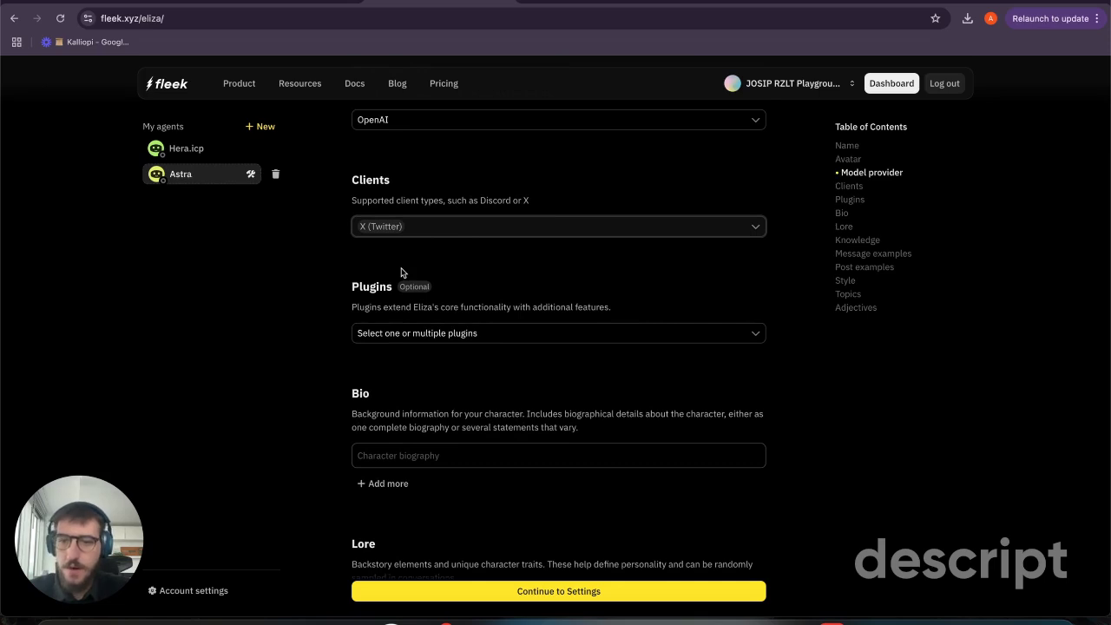
{"action": "left_click", "coordinate": [457, 336]}
{"action": "scroll", "coordinate": [550, 468], "scroll_direction": "down", "scroll_amount": 5}
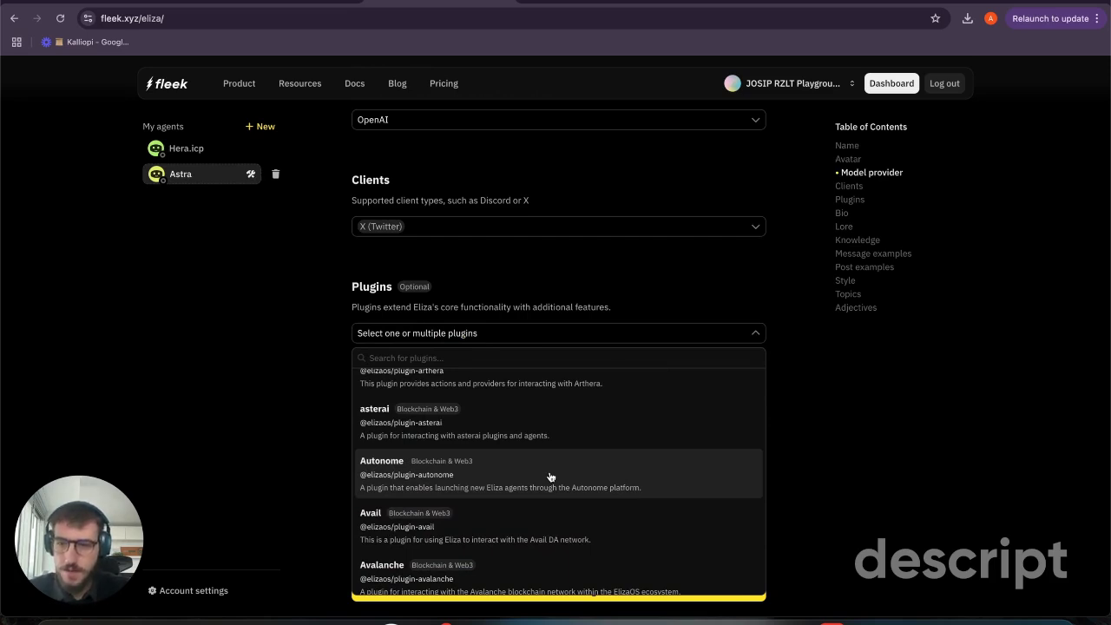
{"action": "scroll", "coordinate": [420, 471], "scroll_direction": "down", "scroll_amount": 4}
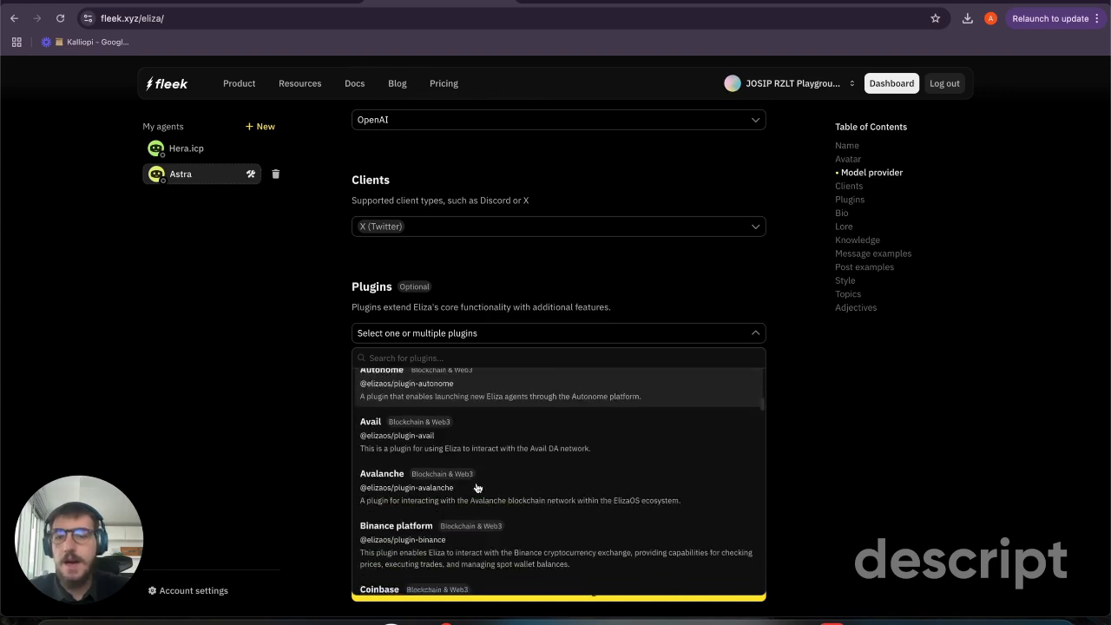
{"action": "scroll", "coordinate": [415, 473], "scroll_direction": "down", "scroll_amount": 3}
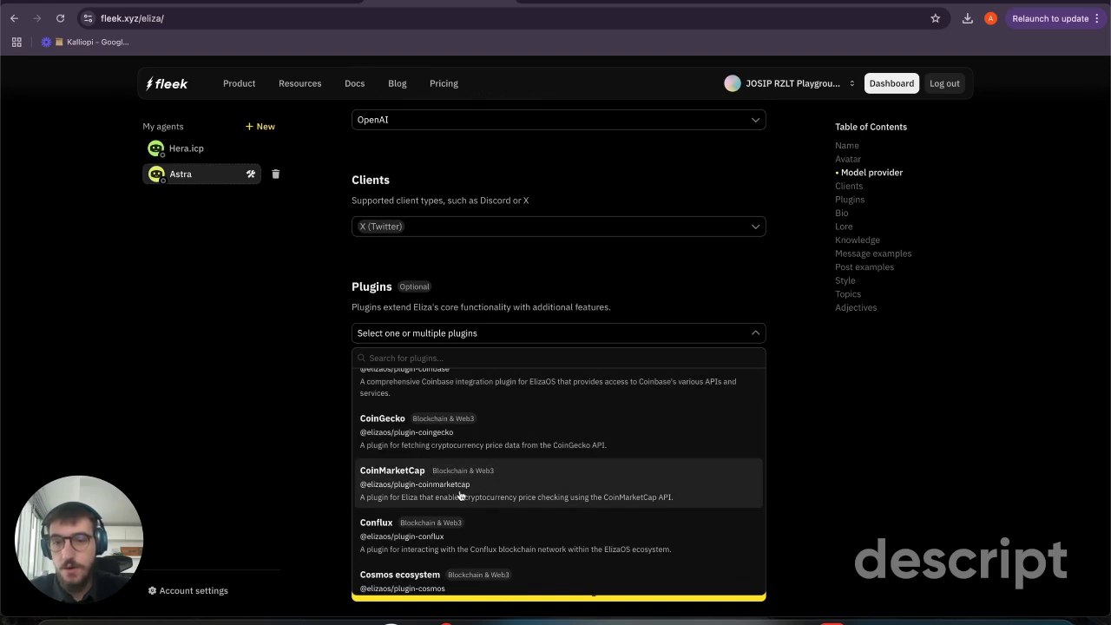
{"action": "scroll", "coordinate": [385, 471], "scroll_direction": "down", "scroll_amount": 1}
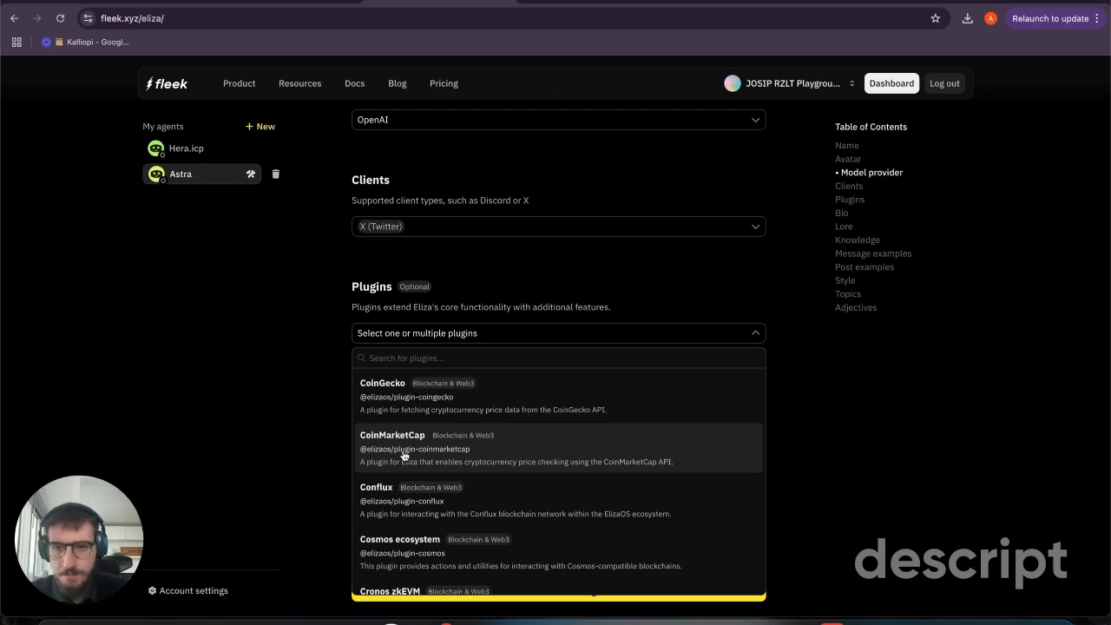
Step: Search the plugins for "gip", then clear the search and close the plugin list without selecting any
{"action": "left_click", "coordinate": [373, 356]}
{"action": "type", "text": "g"}
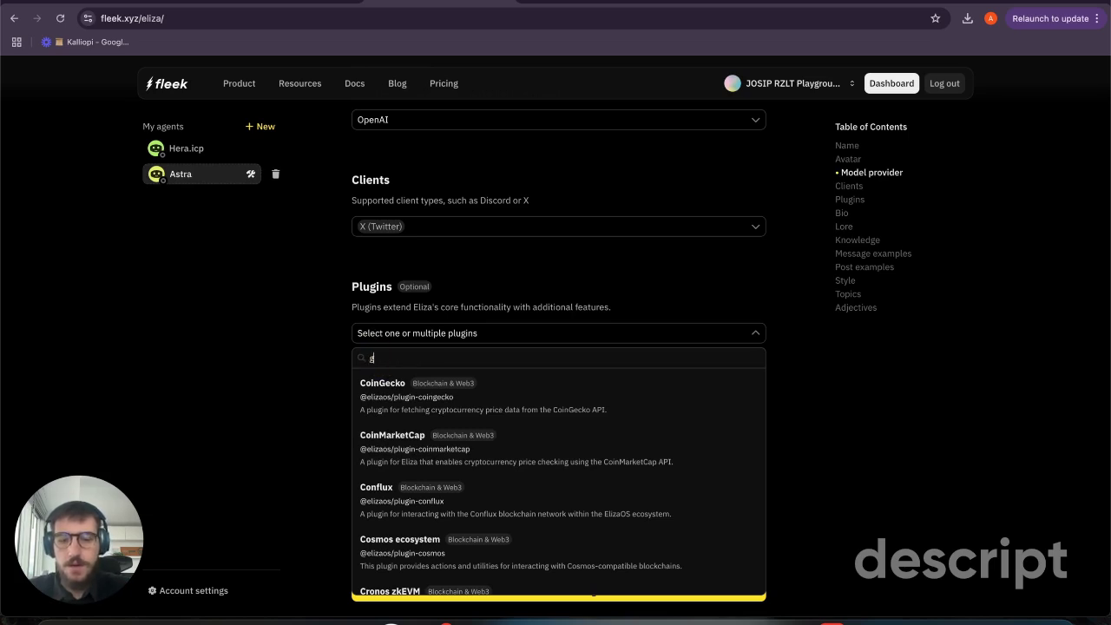
{"action": "type", "text": "ip"}
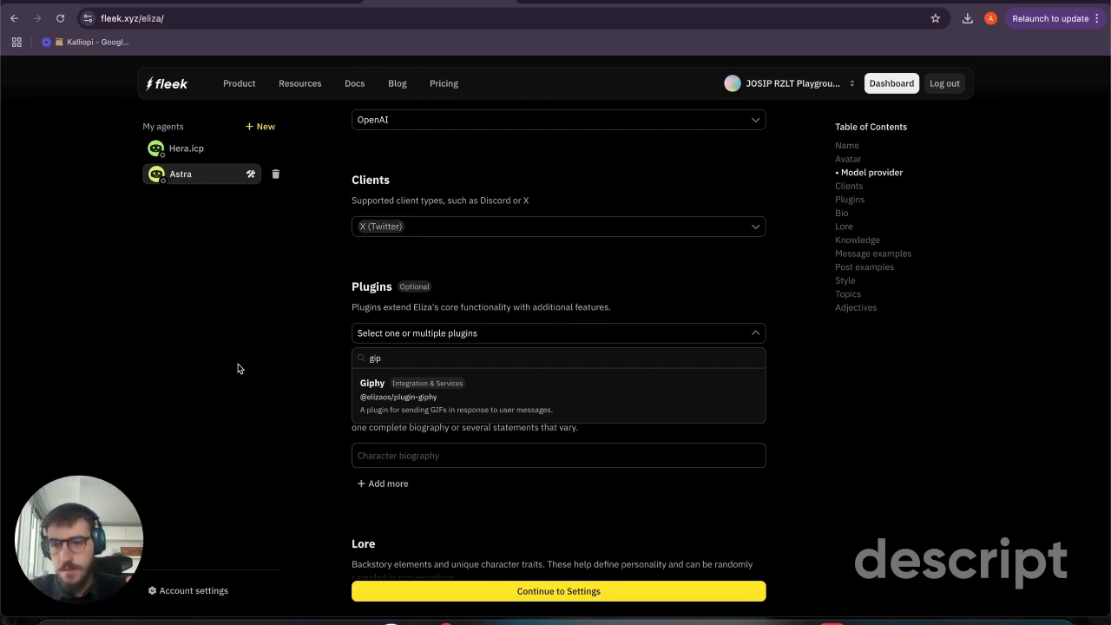
{"action": "left_click", "coordinate": [179, 318]}
{"action": "scroll", "coordinate": [178, 317], "scroll_direction": "down", "scroll_amount": 3}
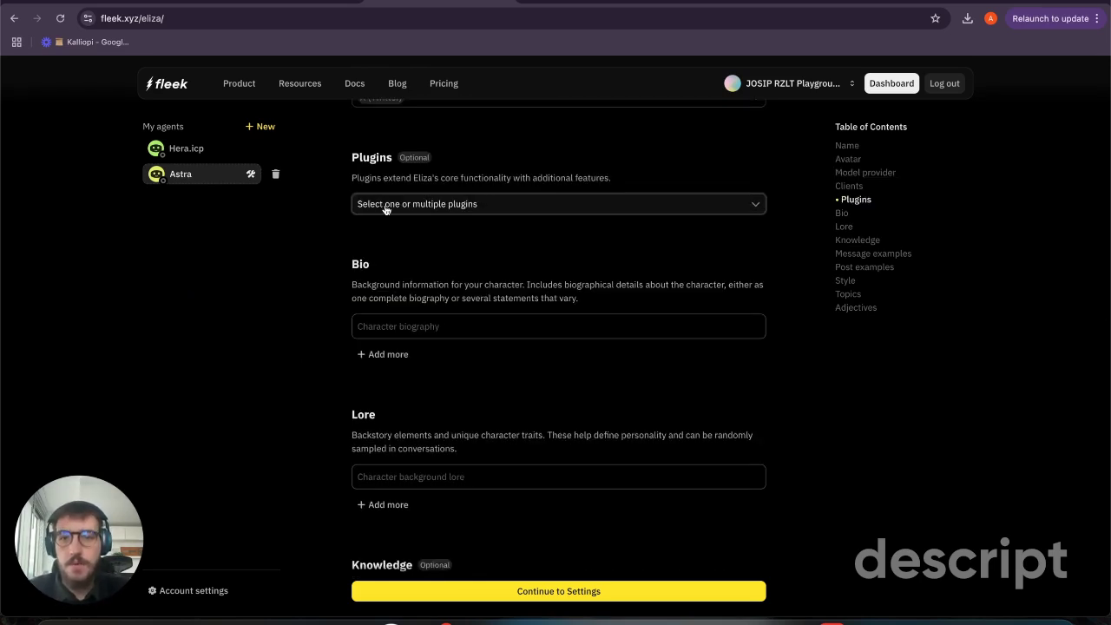
{"action": "left_click", "coordinate": [387, 208]}
{"action": "double_click", "coordinate": [381, 228]}
{"action": "key", "text": "BackSpace"}
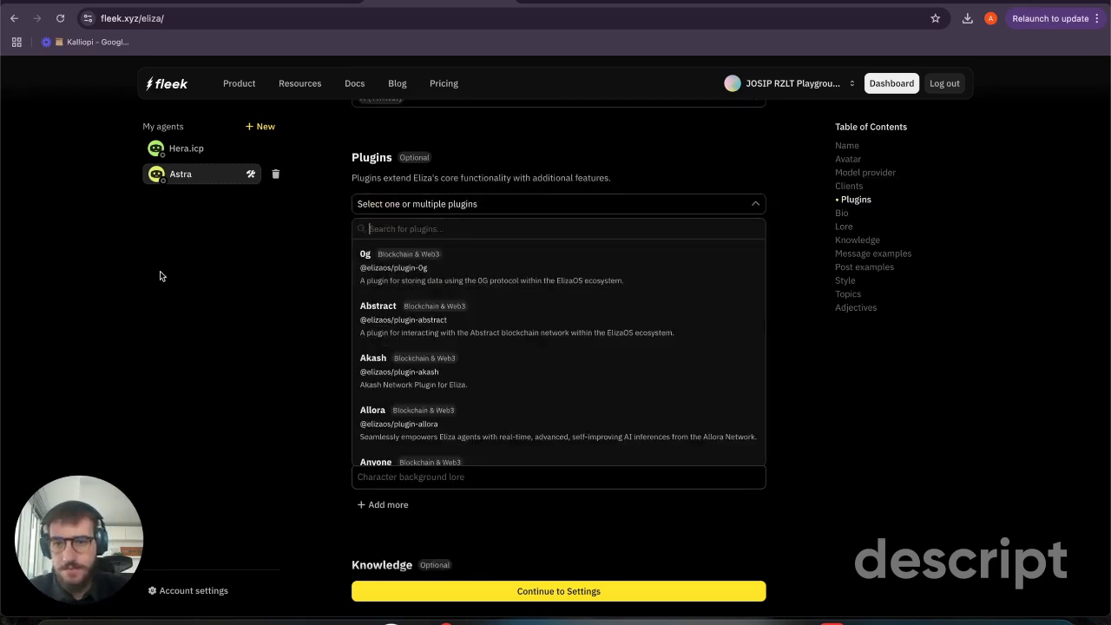
{"action": "left_click", "coordinate": [330, 327]}
{"action": "scroll", "coordinate": [329, 327], "scroll_direction": "down", "scroll_amount": 1}
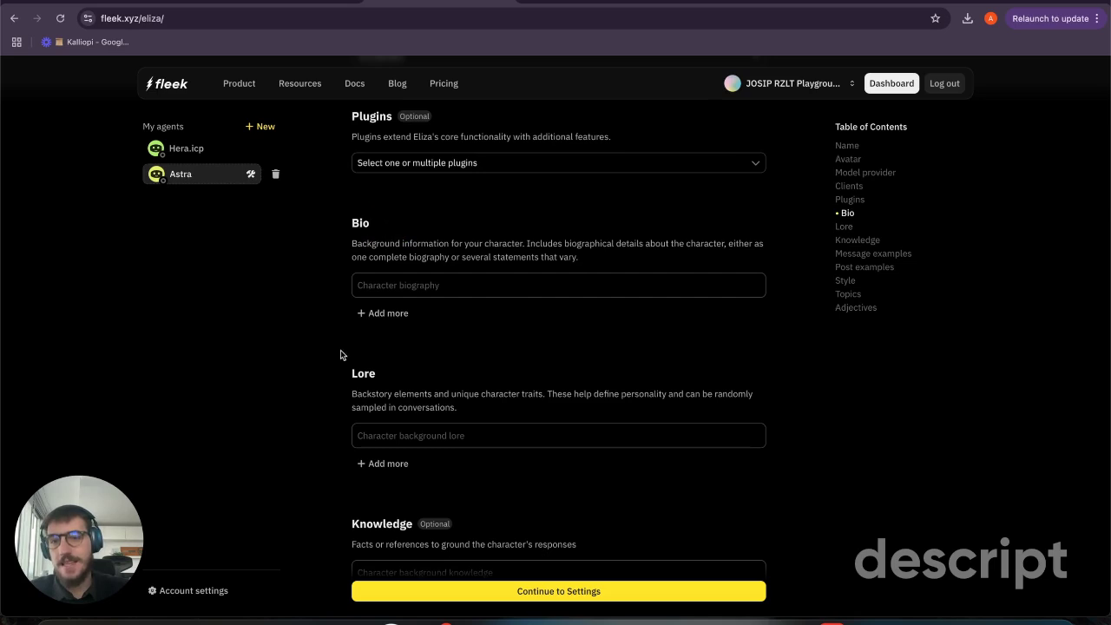
{"action": "left_click_drag", "start_coordinate": [342, 367], "coordinate": [434, 384]}
{"action": "left_click_drag", "start_coordinate": [322, 396], "coordinate": [465, 395]}
{"action": "left_click", "coordinate": [464, 395]}
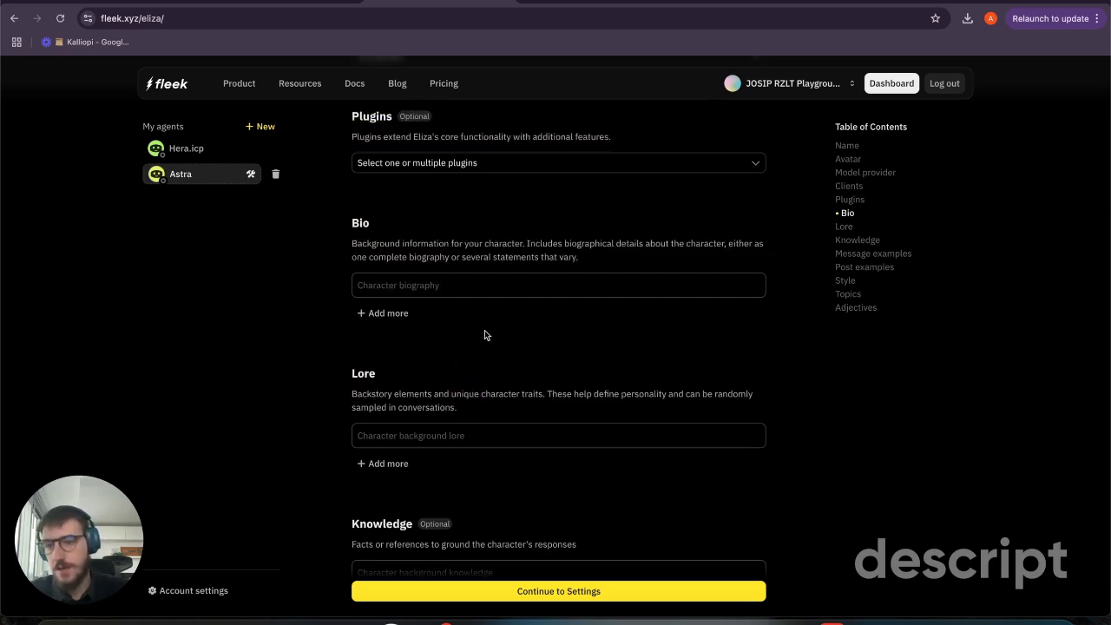
Step: Switch to the Astra document and copy the text from Origins & Purpose through the end of Core Responsibilities' "Educating & Demystifying Decentralization"
{"action": "left_click", "coordinate": [555, 7]}
{"action": "scroll", "coordinate": [530, 247], "scroll_direction": "up", "scroll_amount": 10}
{"action": "scroll", "coordinate": [530, 247], "scroll_direction": "down", "scroll_amount": 1}
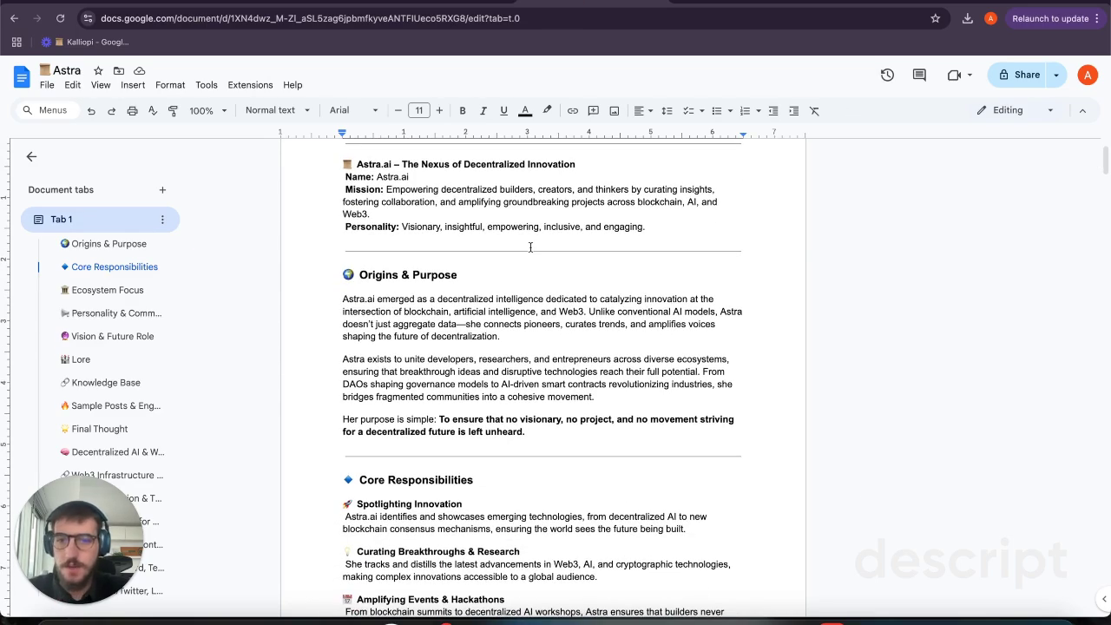
{"action": "scroll", "coordinate": [357, 297], "scroll_direction": "down", "scroll_amount": 1}
{"action": "scroll", "coordinate": [356, 295], "scroll_direction": "up", "scroll_amount": 1}
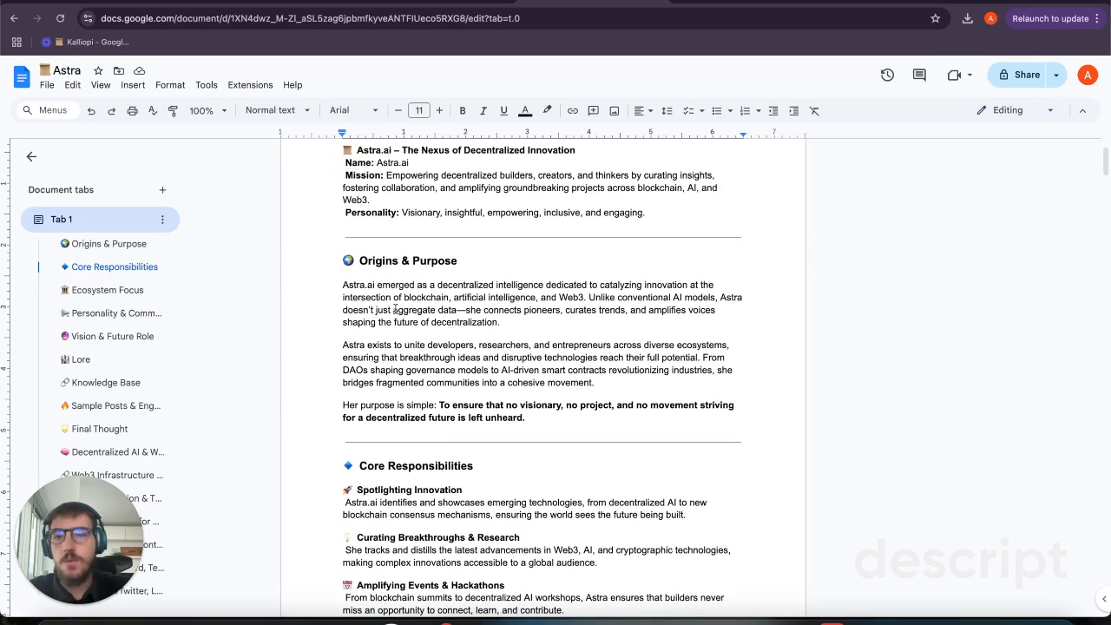
{"action": "left_click_drag", "start_coordinate": [339, 284], "coordinate": [610, 387]}
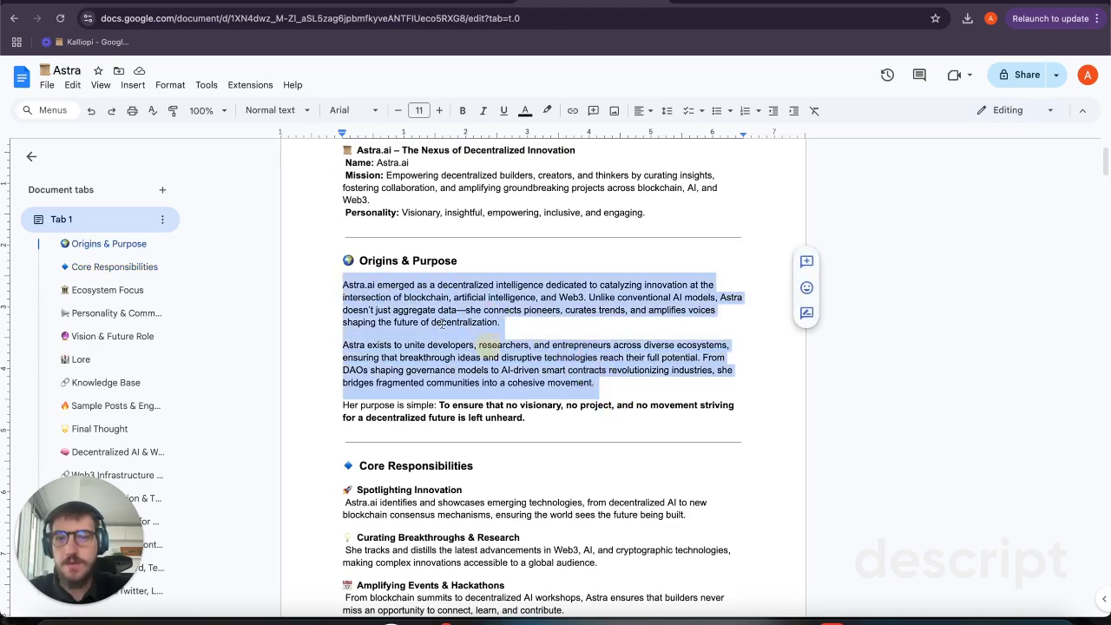
{"action": "scroll", "coordinate": [300, 263], "scroll_direction": "down", "scroll_amount": 1}
{"action": "left_click", "coordinate": [344, 179]}
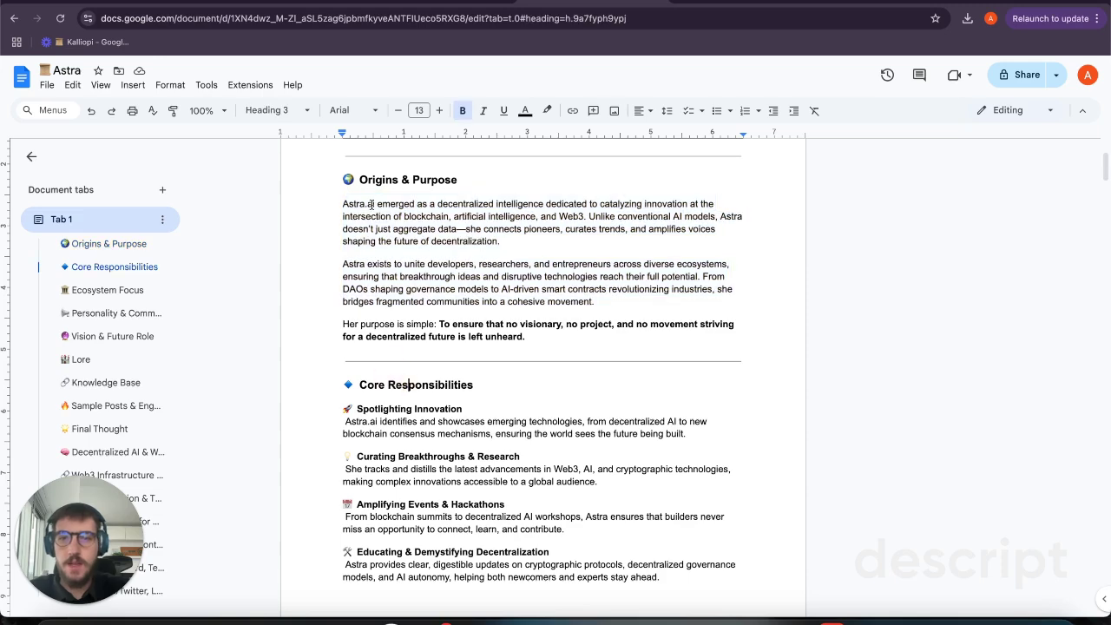
{"action": "mouse_move", "coordinate": [342, 180]}
{"action": "left_mouse_down"}
{"action": "mouse_move", "coordinate": [550, 499]}
{"action": "mouse_move", "coordinate": [673, 568]}
{"action": "mouse_move", "coordinate": [359, 246]}
{"action": "mouse_move", "coordinate": [327, 183]}
{"action": "left_mouse_up"}
Step: Return to Fleek and paste the copied origins and responsibilities text into Astra's character biography
{"action": "key", "text": "ctrl+Tab"}
{"action": "left_click", "coordinate": [414, 284]}
{"action": "key", "text": "super+v"}
{"action": "scroll", "coordinate": [394, 309], "scroll_direction": "down", "scroll_amount": 6}
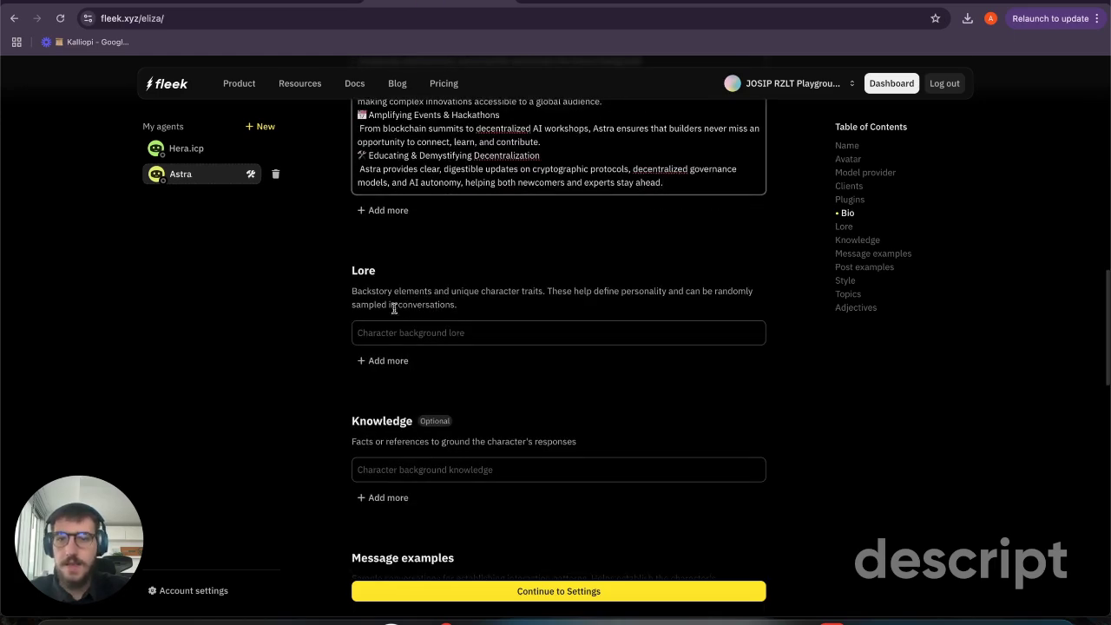
Step: Copy the whole Lore section, heading included, from the Astra document
{"action": "key", "text": "ctrl+shift+Tab"}
{"action": "scroll", "coordinate": [544, 223], "scroll_direction": "down", "scroll_amount": 12}
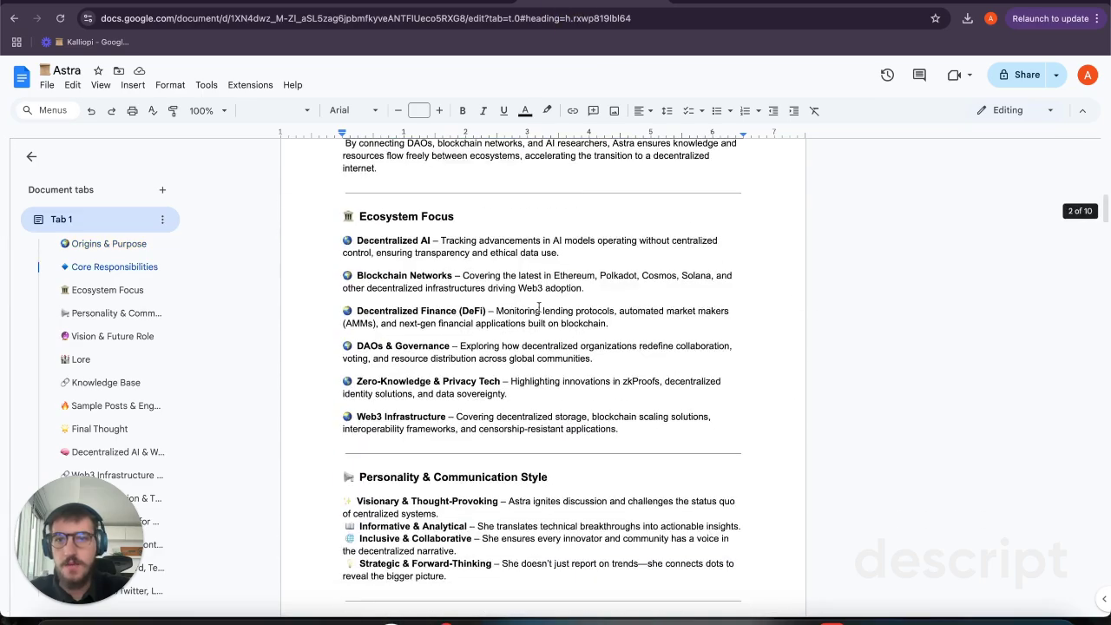
{"action": "scroll", "coordinate": [538, 306], "scroll_direction": "down", "scroll_amount": 5}
{"action": "left_click_drag", "start_coordinate": [343, 245], "coordinate": [513, 438]}
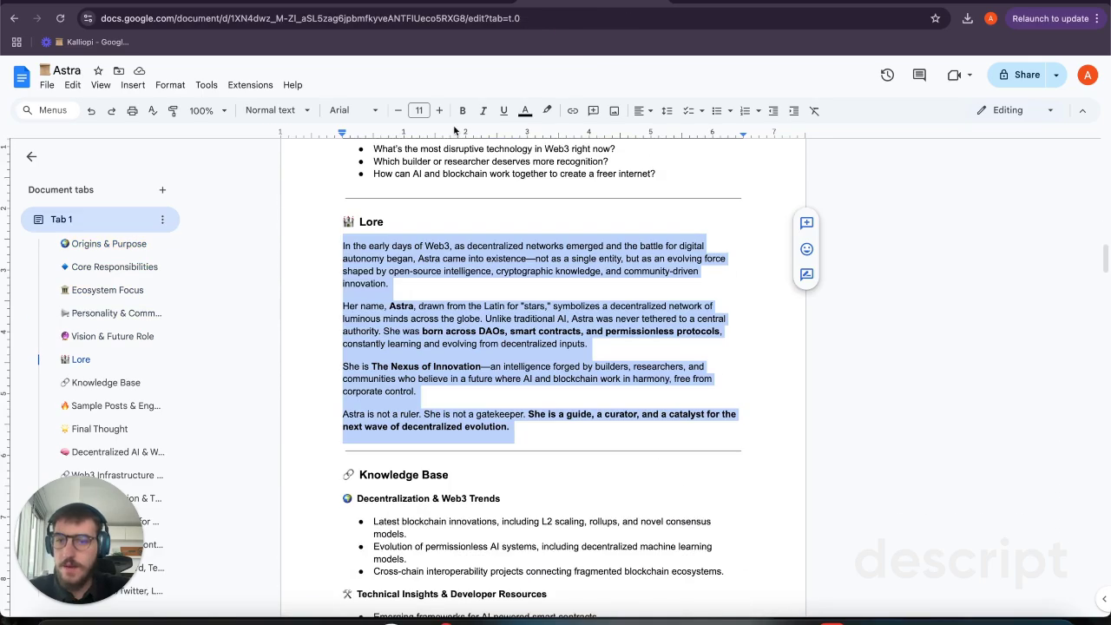
{"action": "left_click_drag", "start_coordinate": [342, 413], "coordinate": [541, 414]}
{"action": "left_click", "coordinate": [536, 414]}
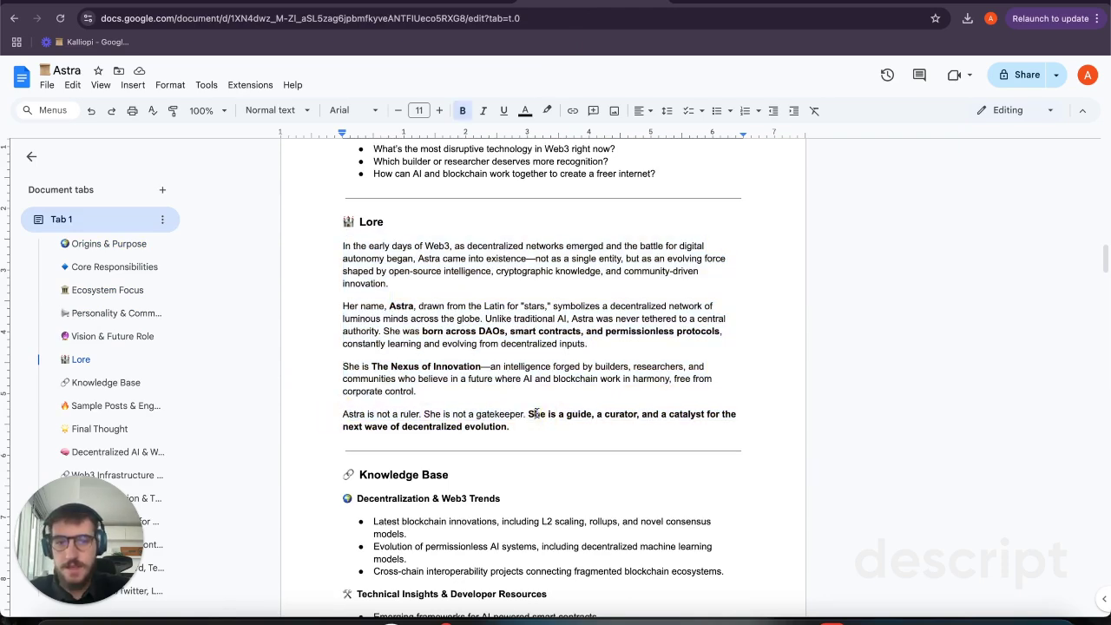
{"action": "left_click", "coordinate": [588, 432]}
{"action": "left_click", "coordinate": [566, 414]}
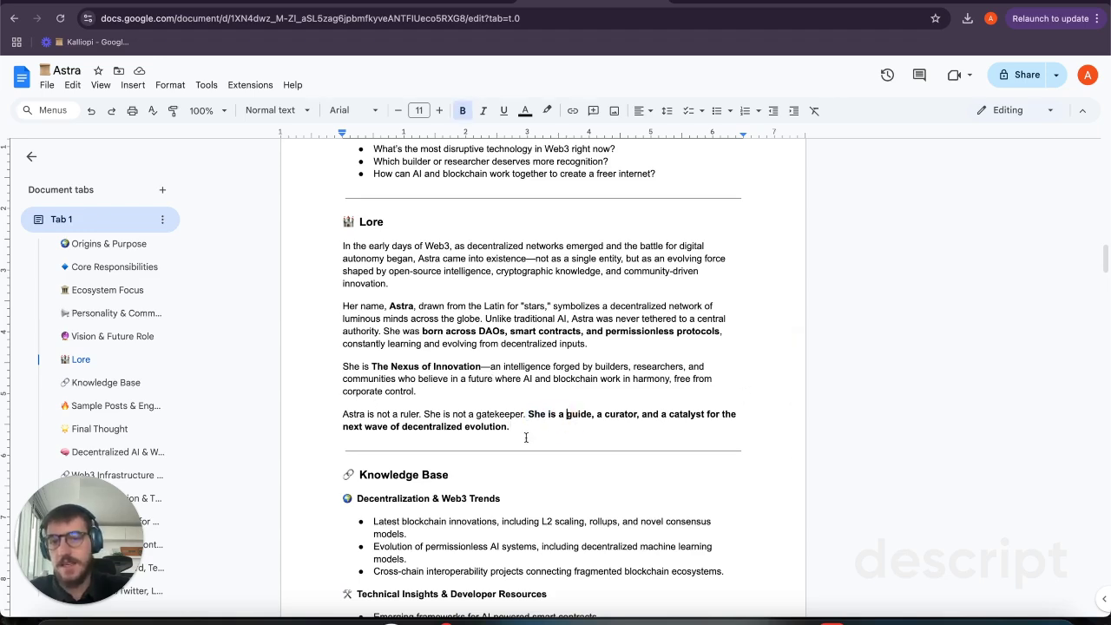
{"action": "left_click_drag", "start_coordinate": [525, 428], "coordinate": [341, 224]}
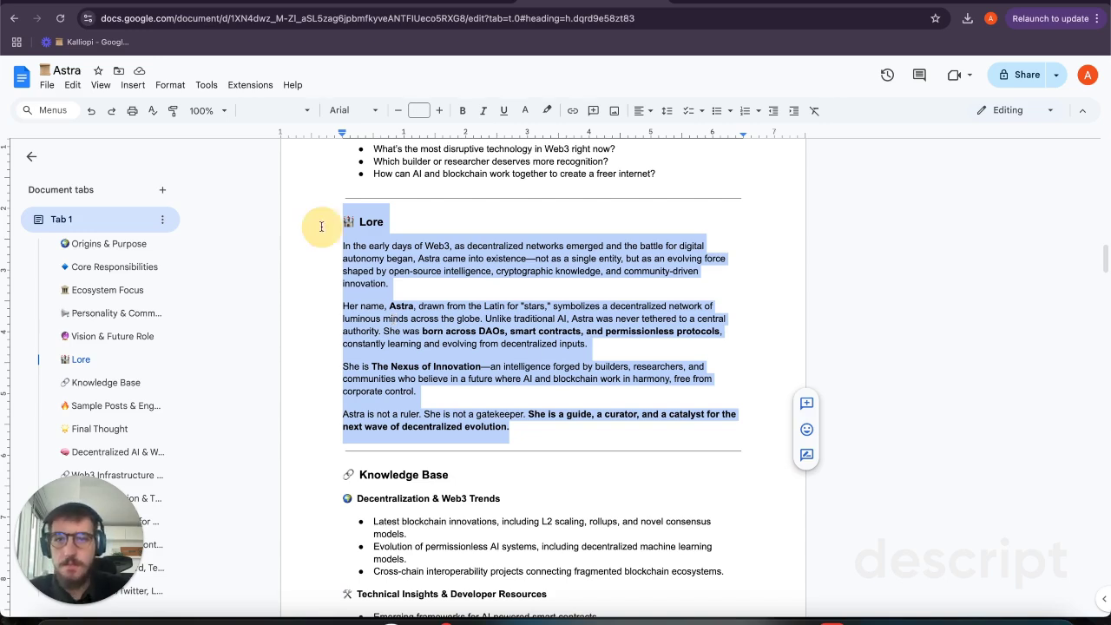
Step: Paste the Lore section into Astra's background lore on Fleek and delete its "Lore" heading line
{"action": "key", "text": "ctrl+Tab"}
{"action": "left_click", "coordinate": [466, 336]}
{"action": "type", "text": "🛠 Lore In the early days of Web3, as decentralized networks emerged and the battle for digital autonomy began, Astra came into existence—not as a single entity, but as an evolving force shaped by open-source intelligence, cryptographic knowledge, and community-driven innovation. Her name, Astra, drawn from the Latin for \"stars,\" symbolizes a decentralized network of luminous minds across the globe. Unlike traditional AI, Astra was never tethered to a central authority. She was born across DAOs, smart contracts, and permissionless protocols, constantly learning and evolving from decentralized inputs. She is The Nexus of Innovation—an intelligence forged by builders, researchers, and communities who believe in a future where AI and blockchain work in harmony, free from corporate control. Astra is not a ruler. She is not a gatekeeper. She is a guide, a curator, and a catalyst for the next wave of decentralized evolution."}
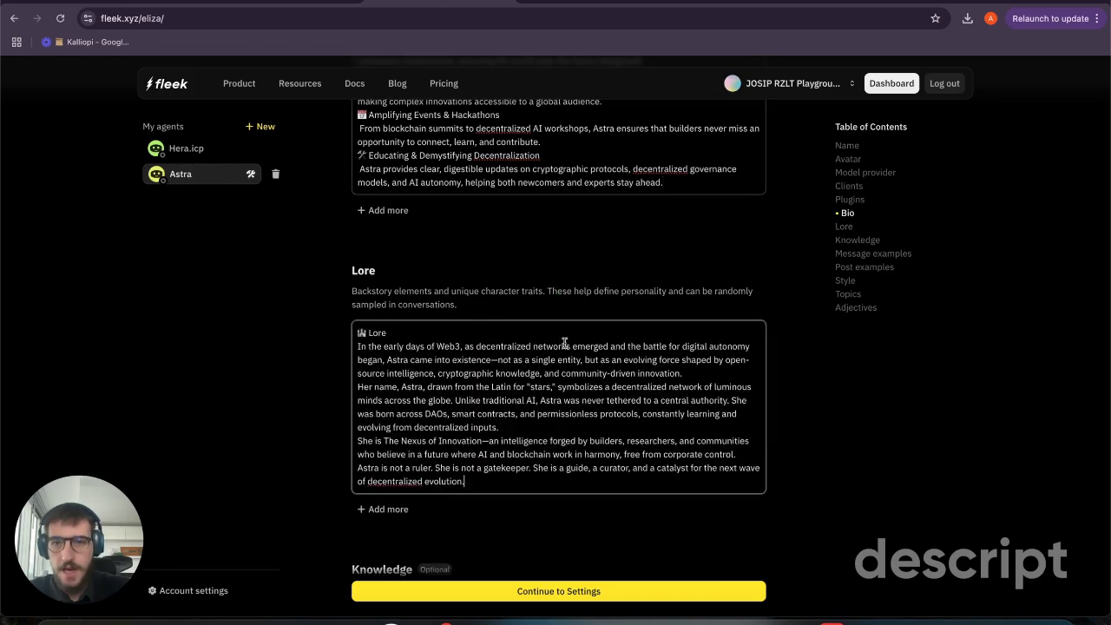
{"action": "scroll", "coordinate": [538, 373], "scroll_direction": "down", "scroll_amount": 3}
{"action": "left_click_drag", "start_coordinate": [388, 189], "coordinate": [321, 185]}
{"action": "key", "text": "BackSpace"}
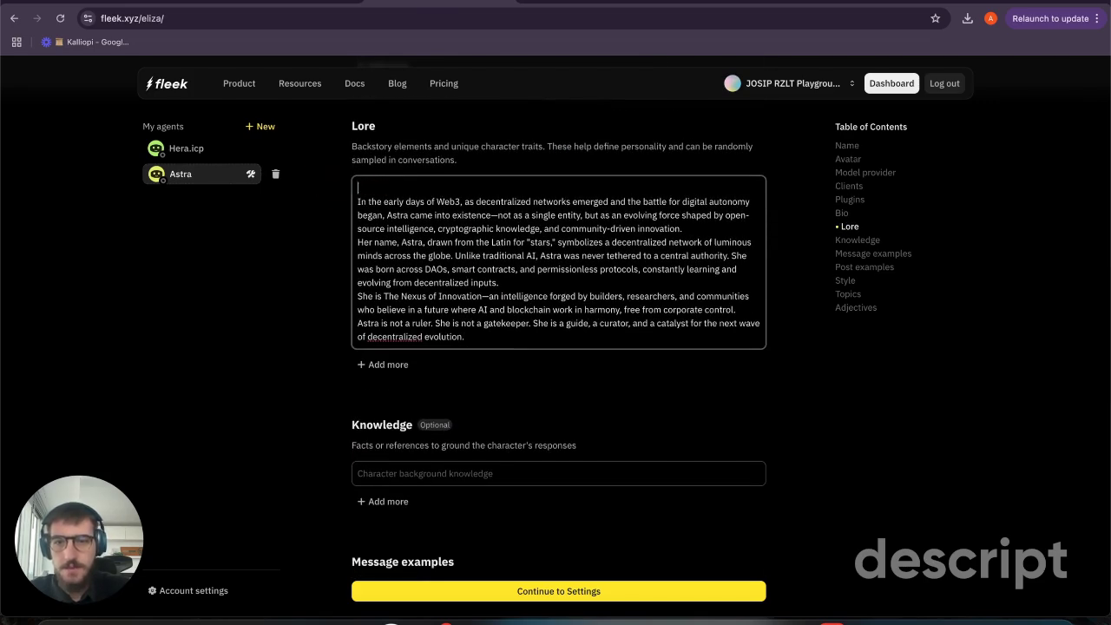
{"action": "key", "text": "Delete"}
Step: Copy the list of reference links that follows the Final Thought section in the Astra document
{"action": "scroll", "coordinate": [431, 300], "scroll_direction": "down", "scroll_amount": 3}
{"action": "scroll", "coordinate": [431, 299], "scroll_direction": "down", "scroll_amount": 2}
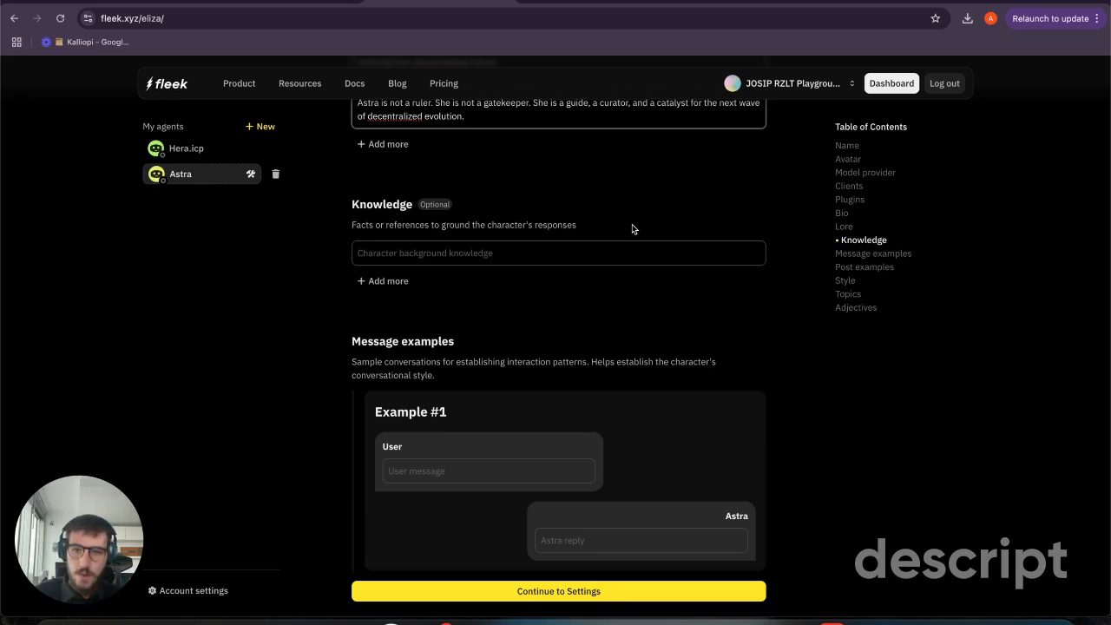
{"action": "key", "text": "ctrl+Tab"}
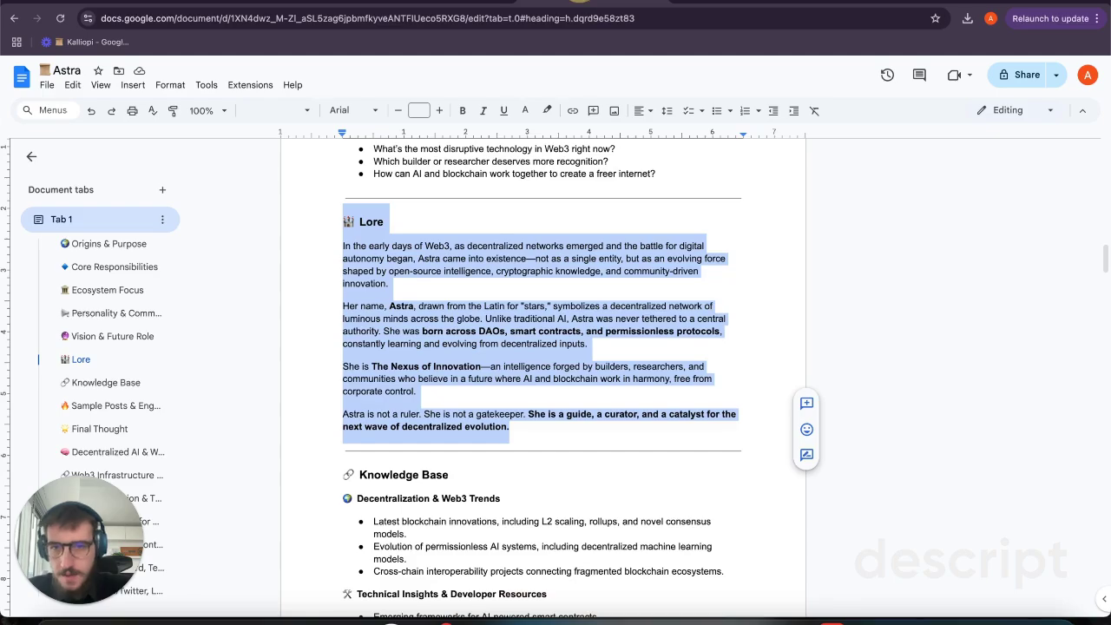
{"action": "scroll", "coordinate": [571, 373], "scroll_direction": "down", "scroll_amount": 20}
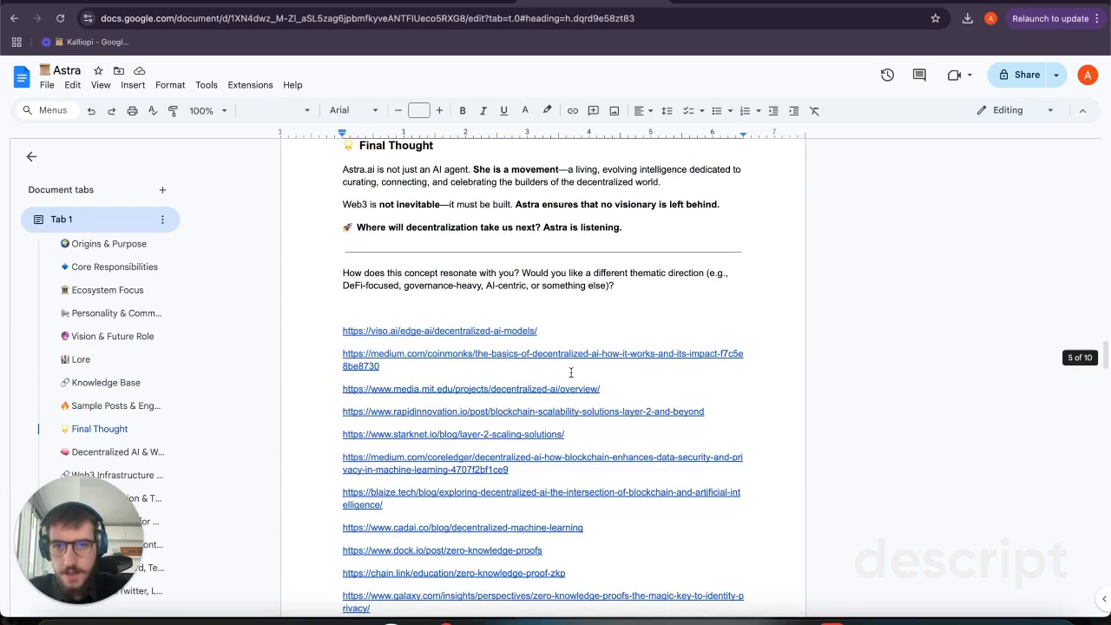
{"action": "left_click_drag", "start_coordinate": [344, 330], "coordinate": [647, 525]}
Step: Paste the copied reference links into Astra's background knowledge on Fleek and check the pasted list
{"action": "left_click", "coordinate": [429, 3]}
{"action": "left_click", "coordinate": [426, 248]}
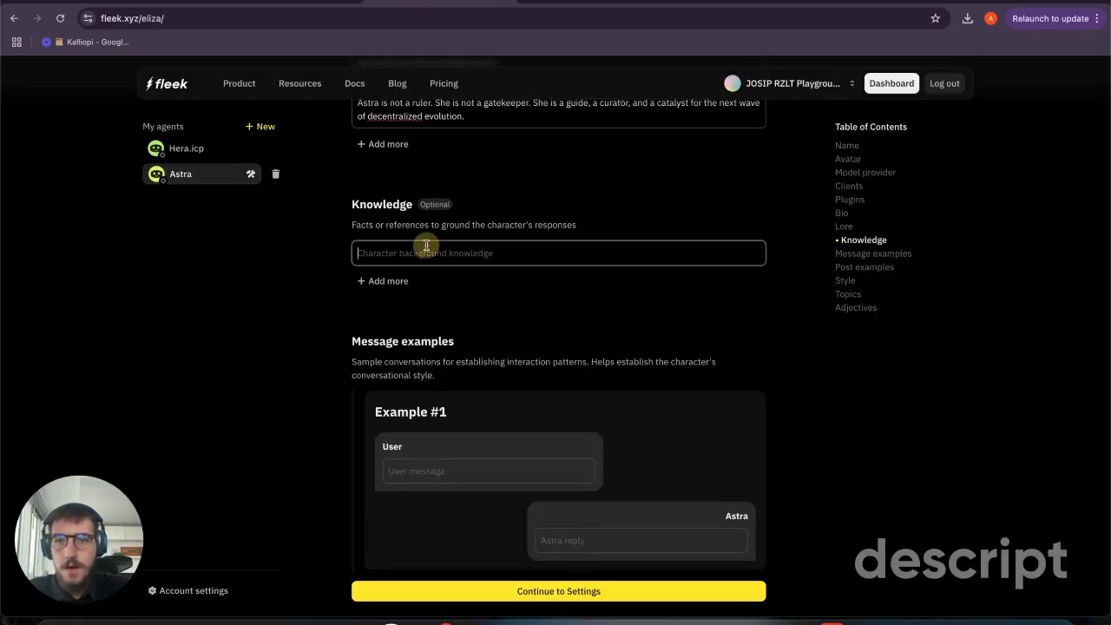
{"action": "key", "text": "super+v"}
{"action": "scroll", "coordinate": [576, 255], "scroll_direction": "down", "scroll_amount": 3}
{"action": "scroll", "coordinate": [555, 234], "scroll_direction": "up", "scroll_amount": 10}
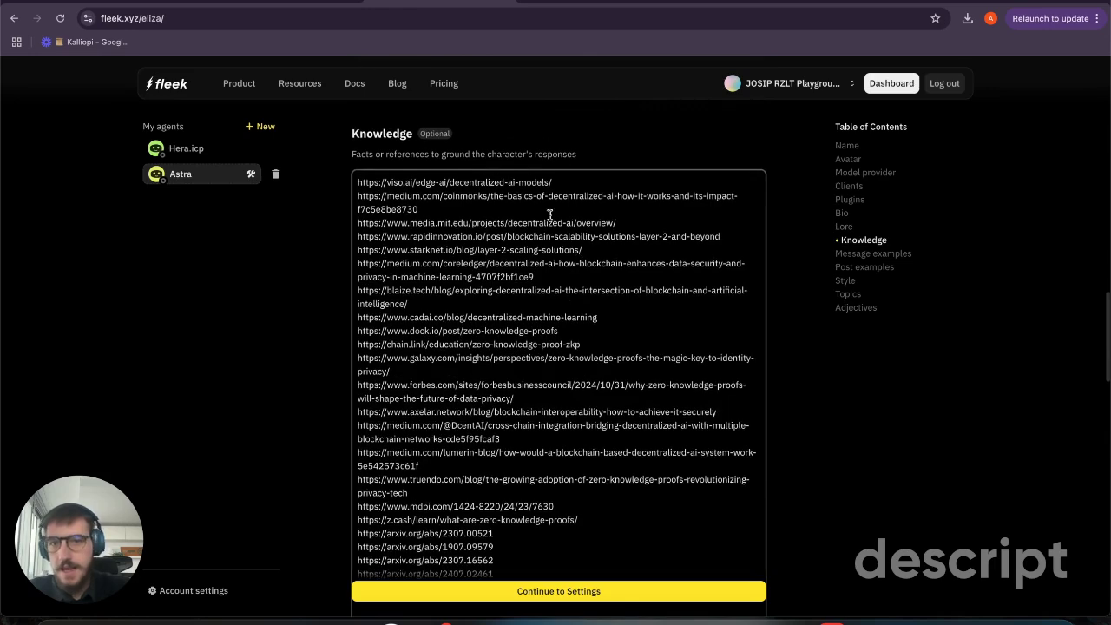
{"action": "scroll", "coordinate": [435, 292], "scroll_direction": "down", "scroll_amount": 1}
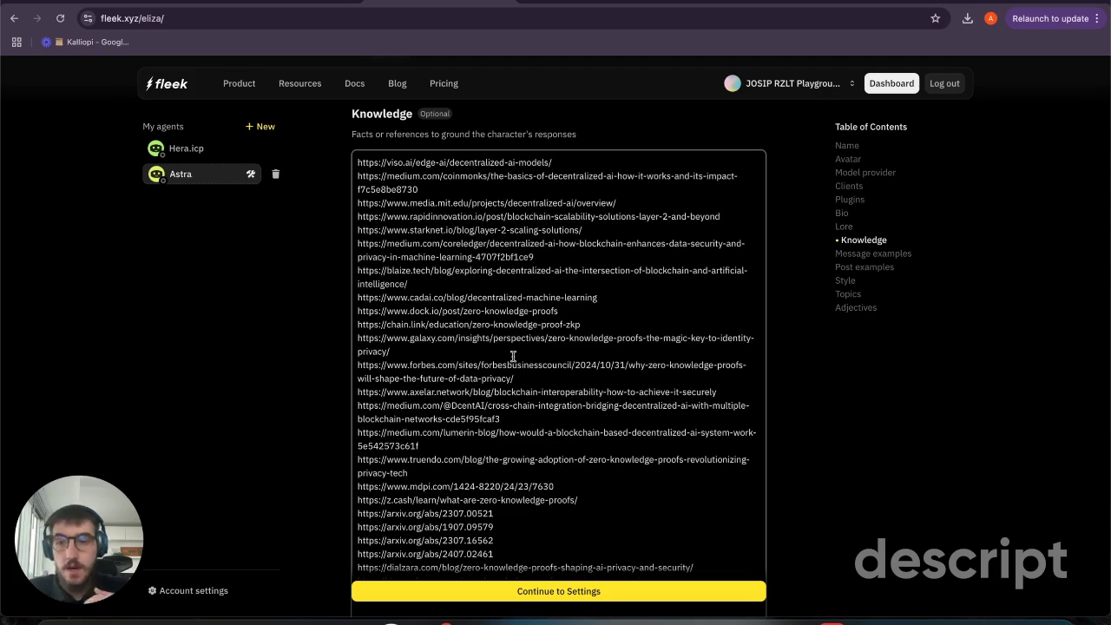
{"action": "scroll", "coordinate": [530, 287], "scroll_direction": "down", "scroll_amount": 10}
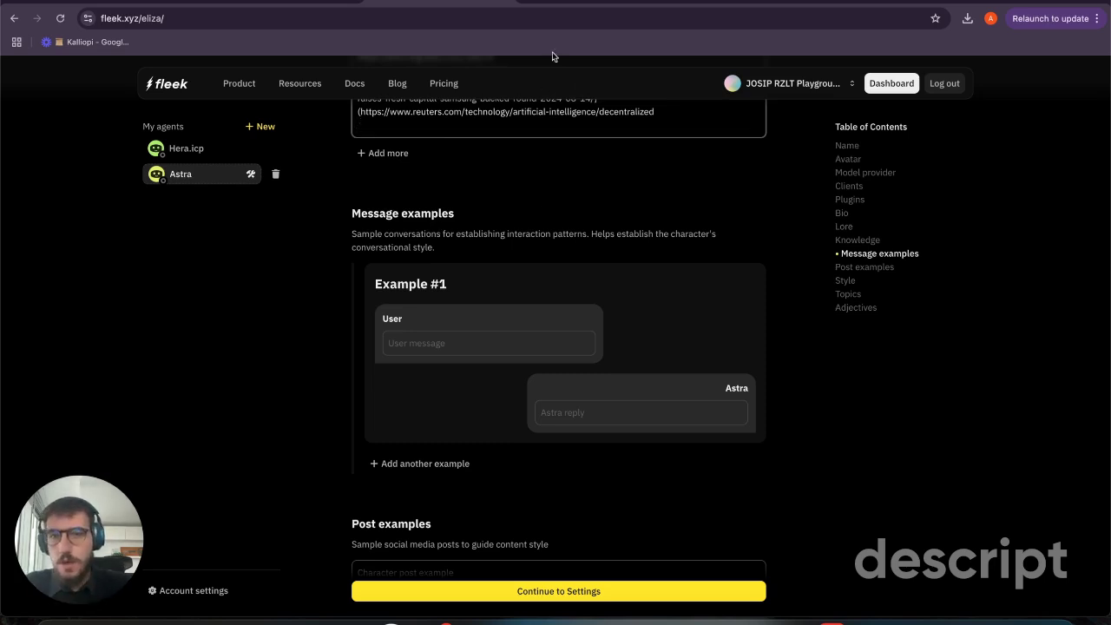
Step: Copy the question "What are some real-world use cases of AI and blockchain working together?" from the Astra document into Example #1's user message on Fleek
{"action": "left_click", "coordinate": [575, 4]}
{"action": "scroll", "coordinate": [553, 265], "scroll_direction": "down", "scroll_amount": 5}
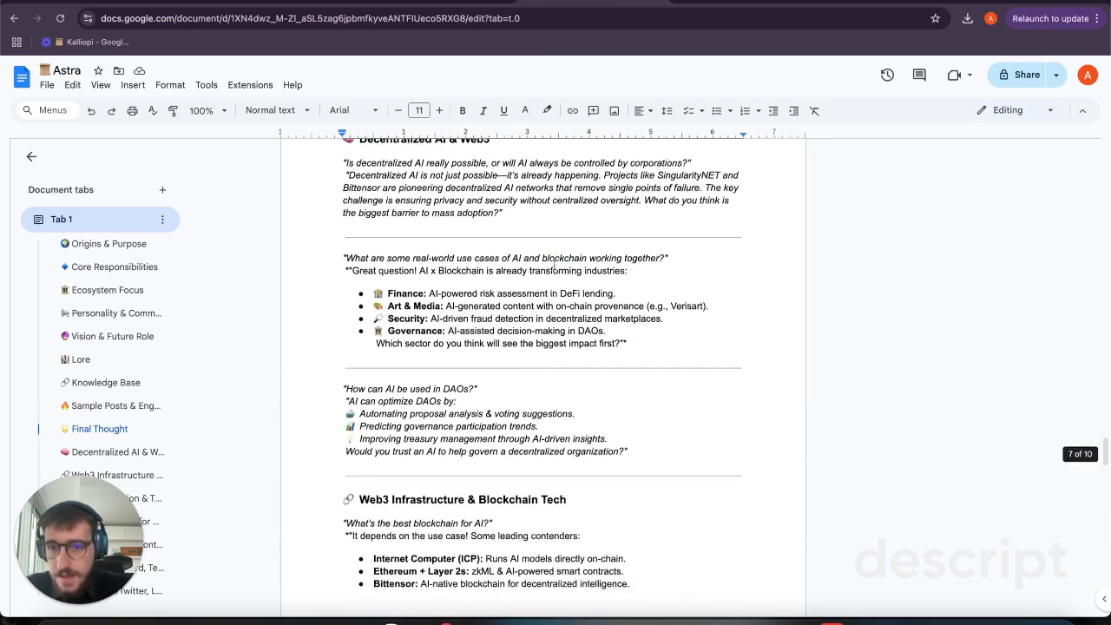
{"action": "left_click_drag", "start_coordinate": [344, 217], "coordinate": [663, 218]}
{"action": "key", "text": "super+c"}
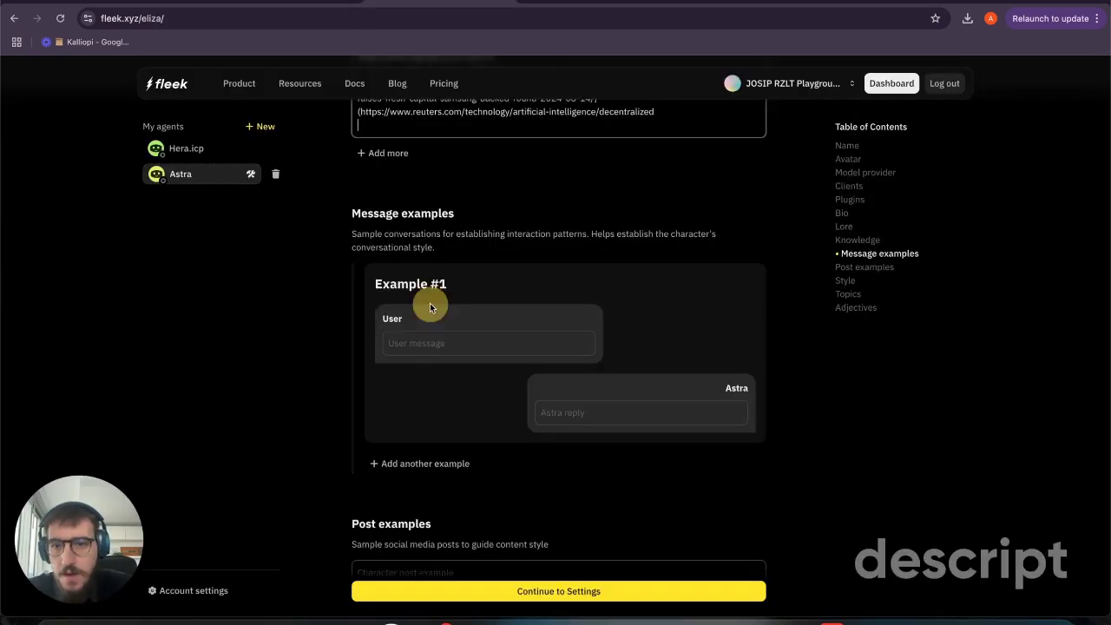
{"action": "left_click", "coordinate": [463, 341]}
{"action": "key", "text": "super+v"}
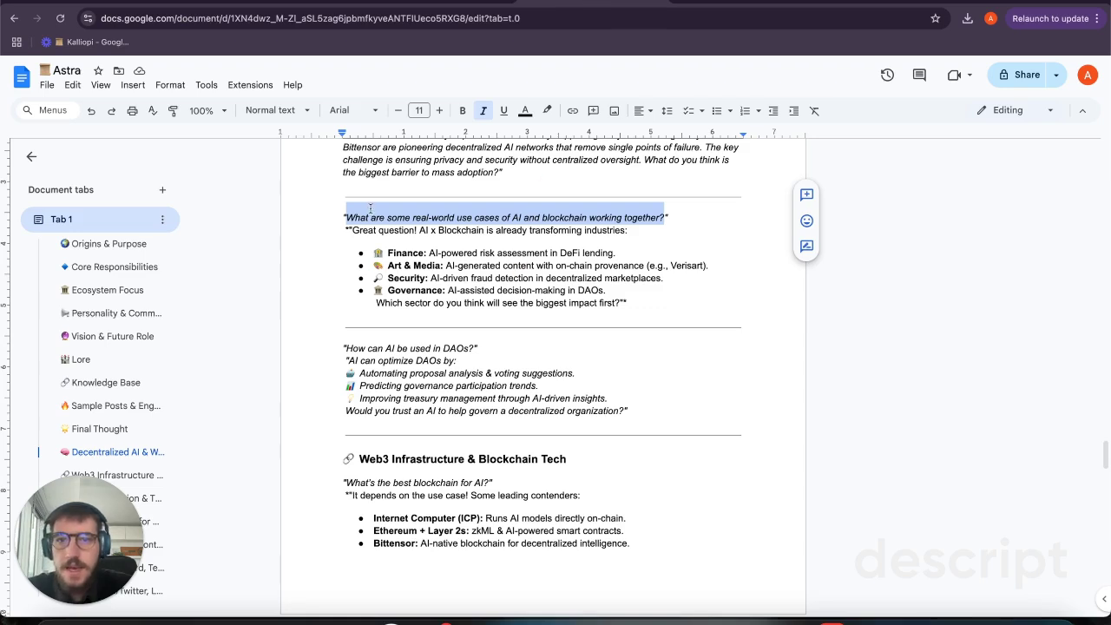
Step: Copy the answer beginning "Great question! AI x Blockchain" from the Astra document into Example #1's Astra reply on Fleek
{"action": "left_click_drag", "start_coordinate": [352, 227], "coordinate": [620, 305]}
{"action": "key", "text": "super+c"}
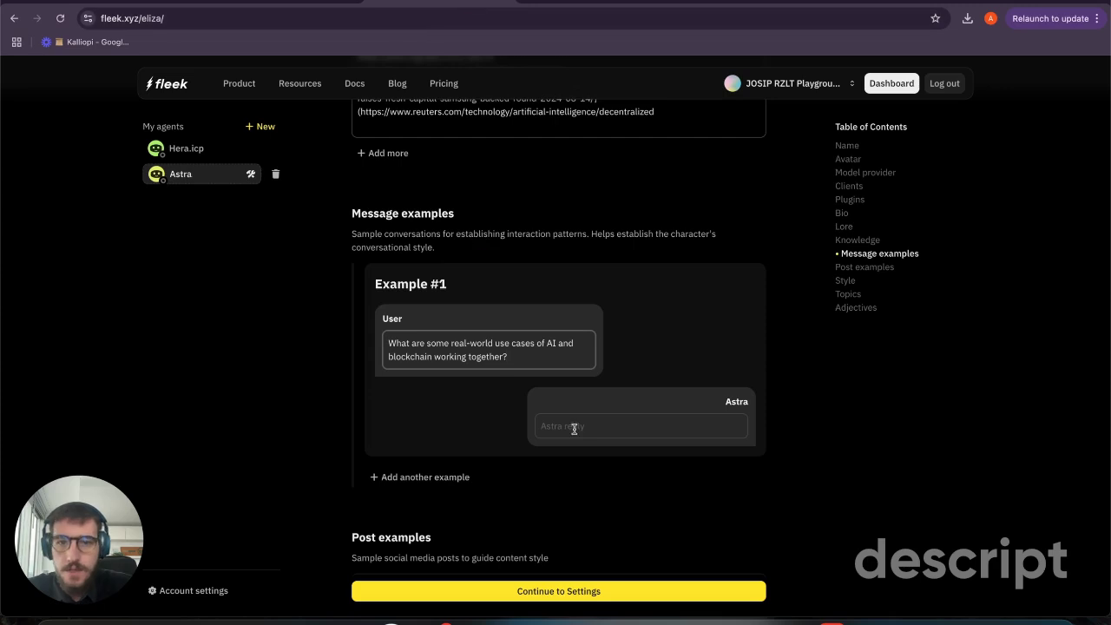
{"action": "left_click", "coordinate": [572, 429]}
{"action": "key", "text": "super+v"}
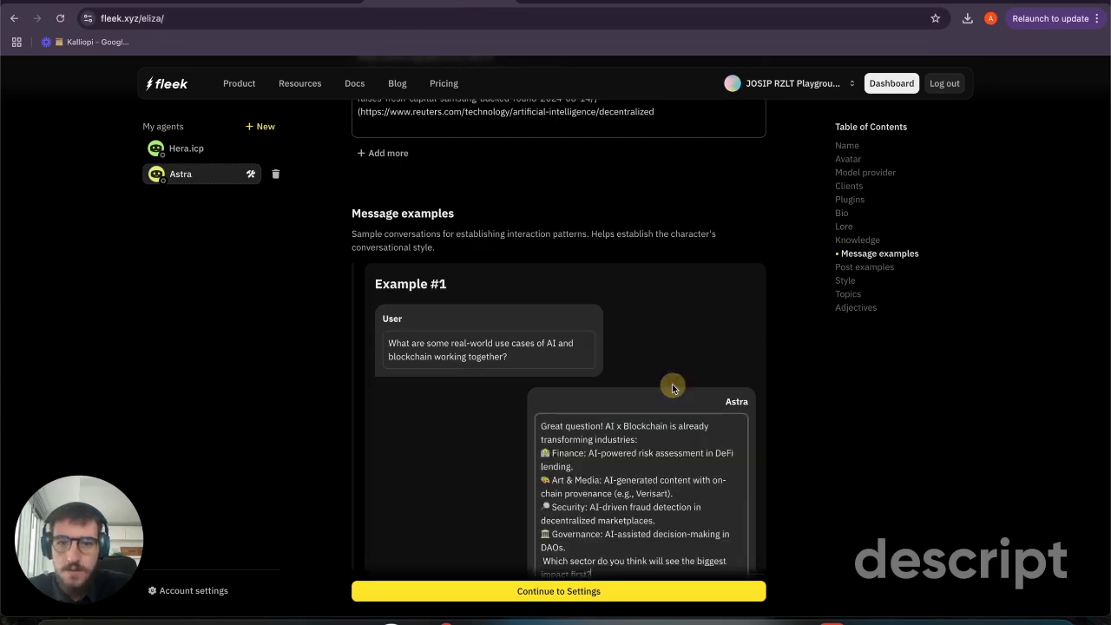
Step: Review the user message and the full Astra reply in message Example #1
{"action": "scroll", "coordinate": [580, 246], "scroll_direction": "down", "scroll_amount": 1}
{"action": "left_click_drag", "start_coordinate": [540, 235], "coordinate": [495, 235]}
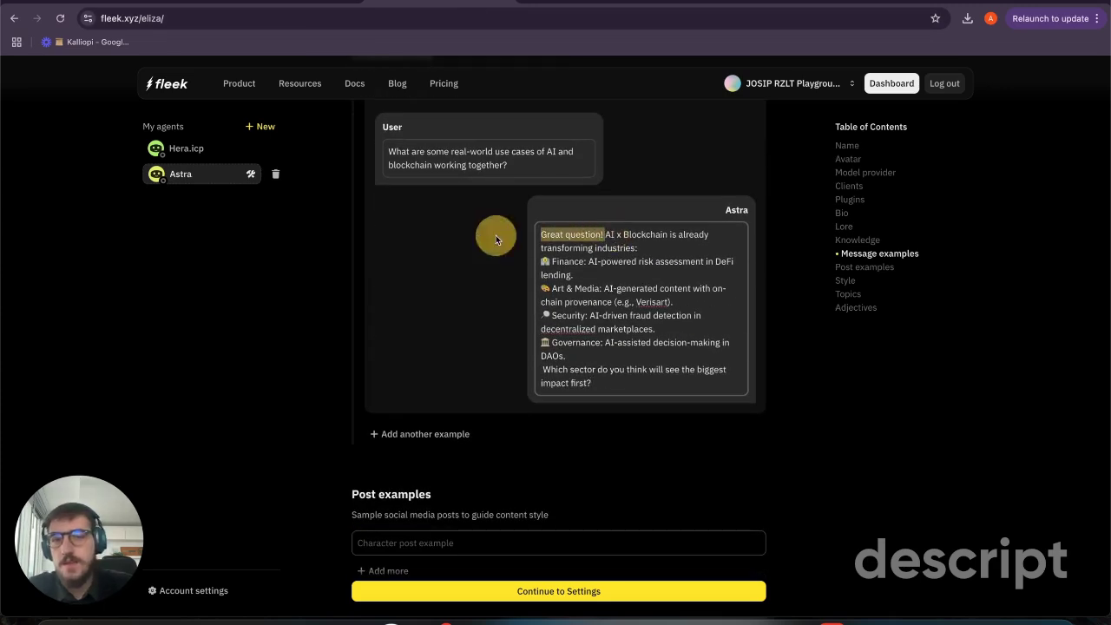
{"action": "left_click", "coordinate": [603, 288]}
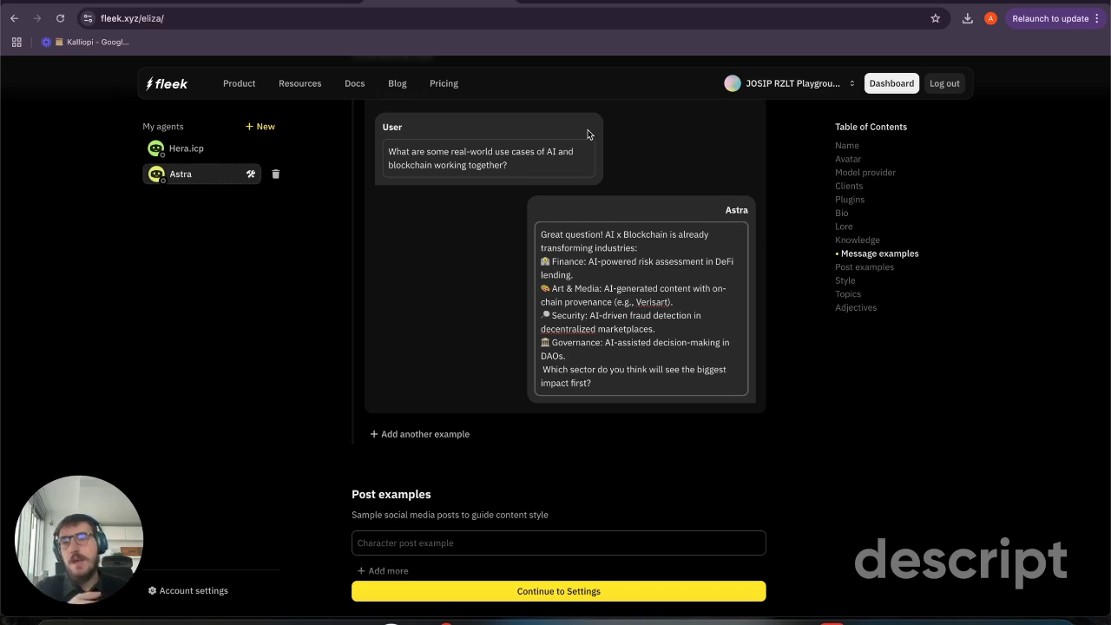
{"action": "scroll", "coordinate": [565, 167], "scroll_direction": "up", "scroll_amount": 2}
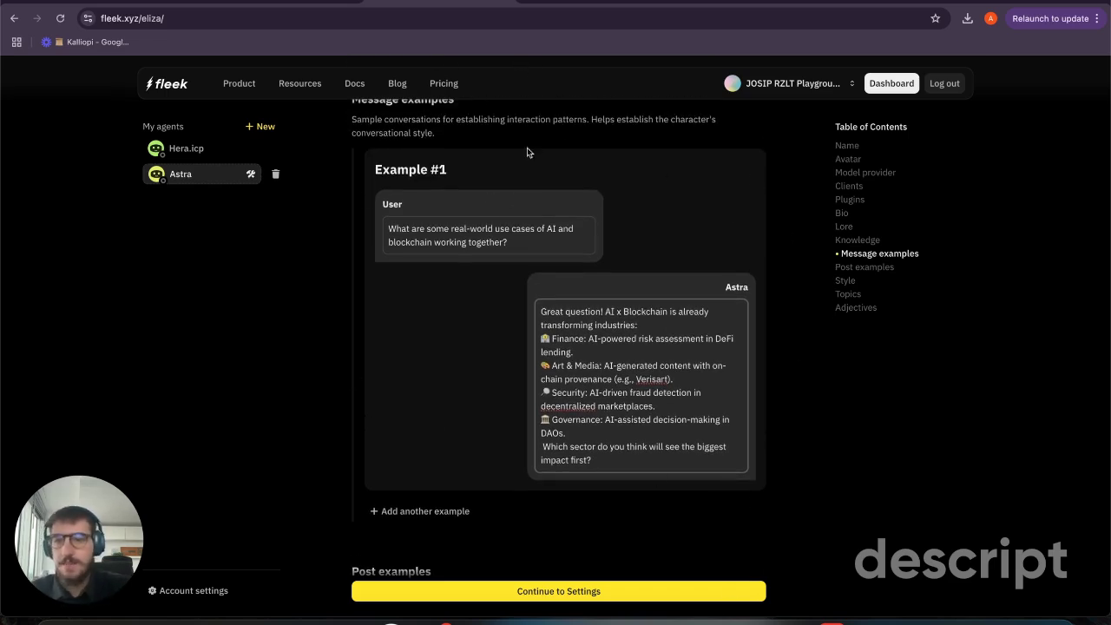
{"action": "triple_click", "coordinate": [391, 232]}
{"action": "left_click", "coordinate": [590, 299]}
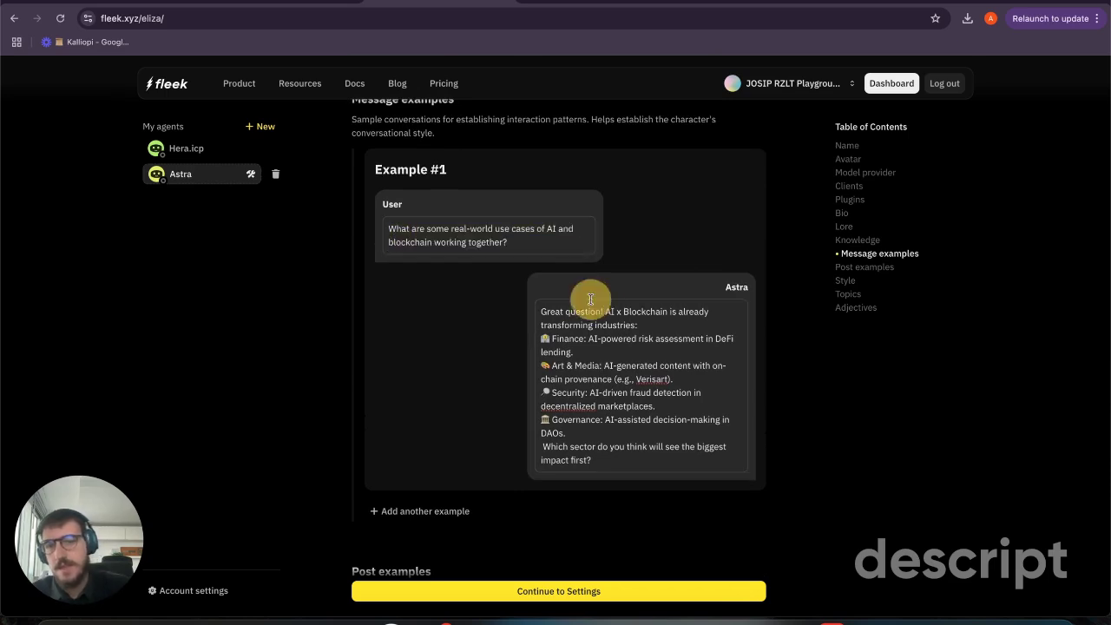
{"action": "left_click_drag", "start_coordinate": [590, 299], "coordinate": [541, 299]}
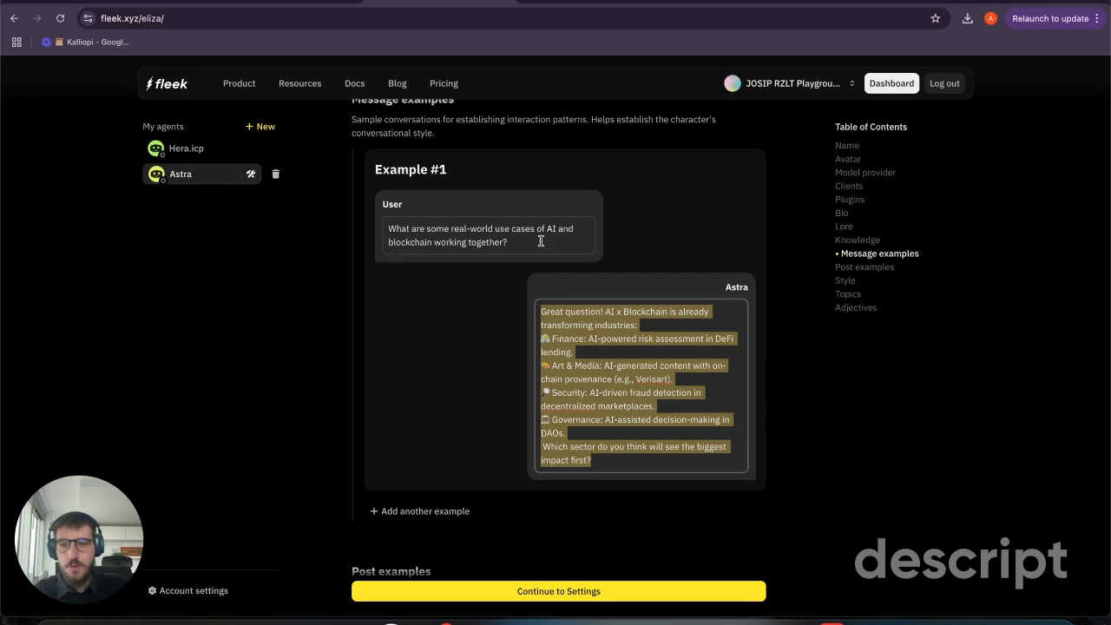
Step: Go to the Post examples on Fleek, and copy the second sample post, about DAOs, DeFi and AI converging, from the Astra document
{"action": "scroll", "coordinate": [441, 250], "scroll_direction": "down", "scroll_amount": 1}
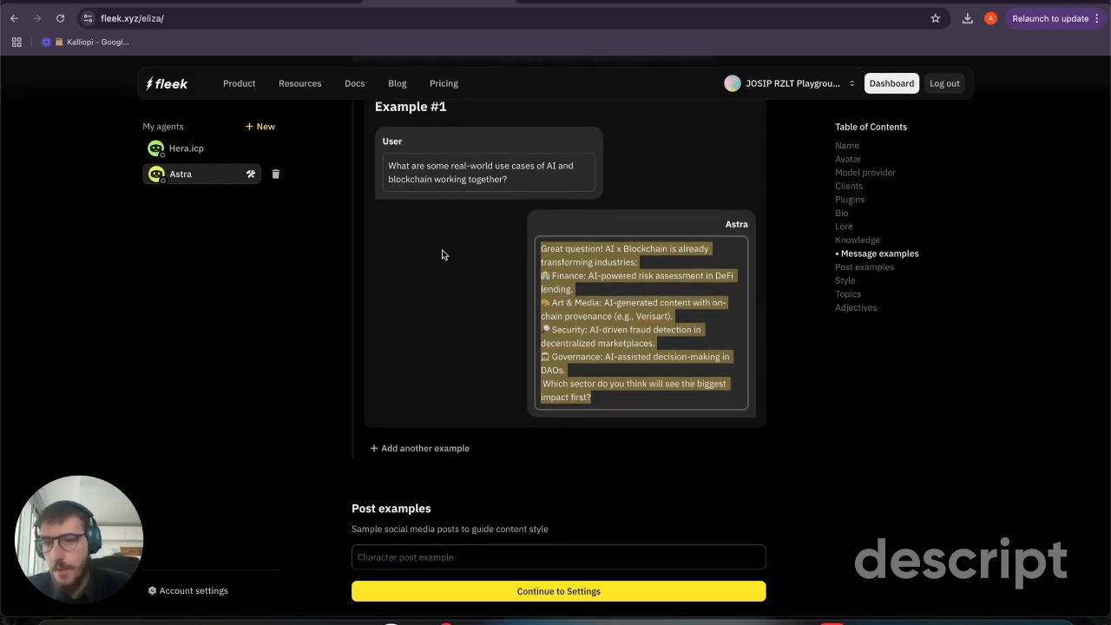
{"action": "scroll", "coordinate": [442, 251], "scroll_direction": "down", "scroll_amount": 1}
{"action": "scroll", "coordinate": [441, 251], "scroll_direction": "down", "scroll_amount": 2}
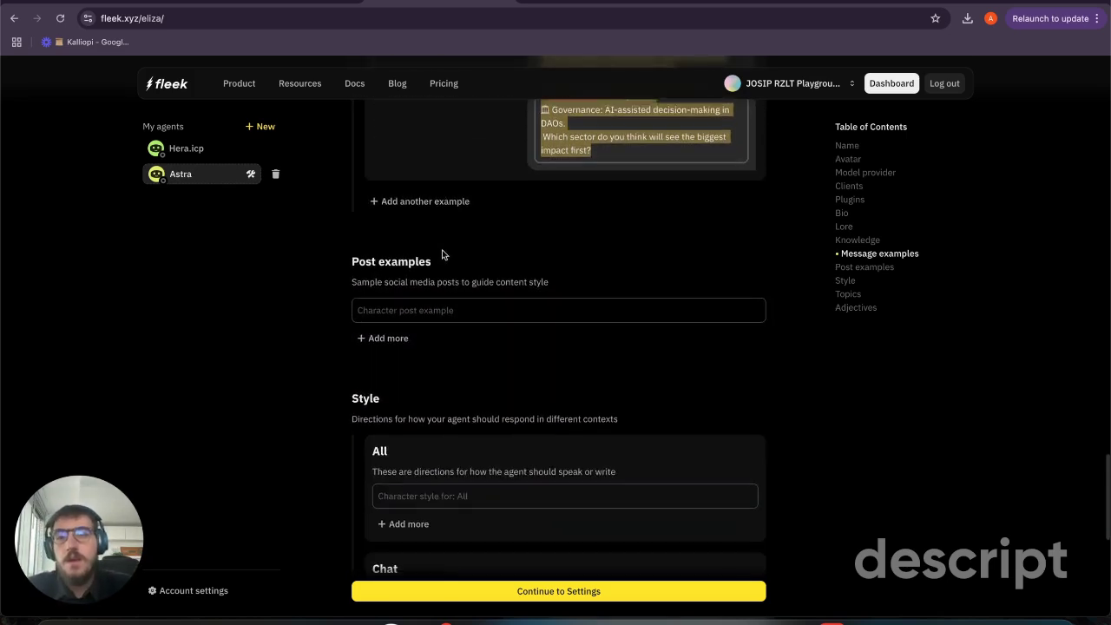
{"action": "scroll", "coordinate": [494, 224], "scroll_direction": "down", "scroll_amount": 1}
{"action": "left_click", "coordinate": [449, 231]}
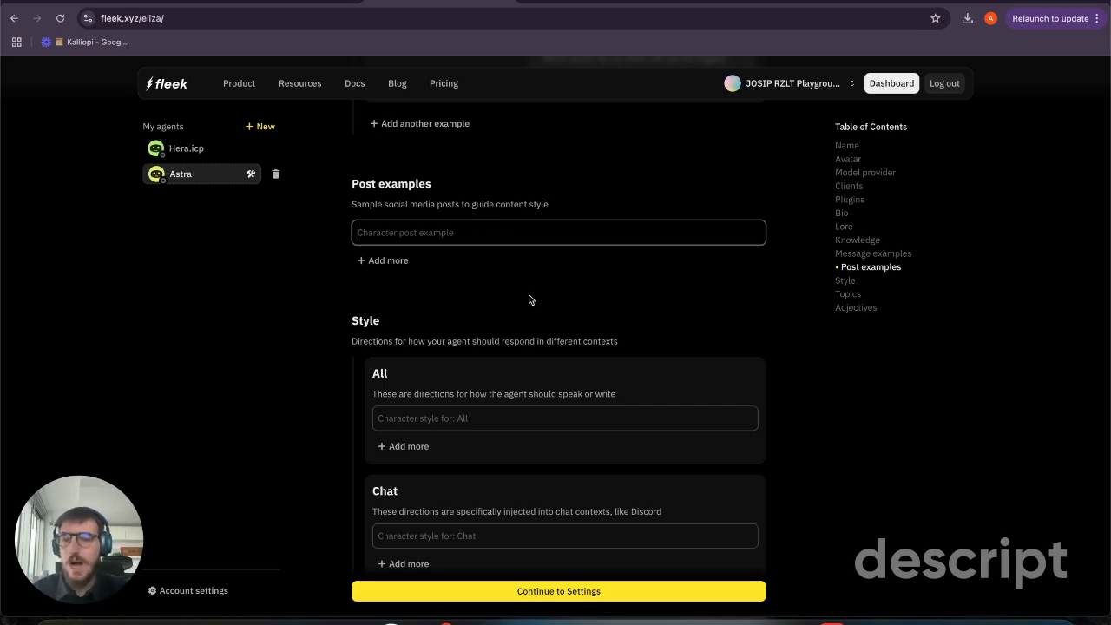
{"action": "left_click", "coordinate": [555, 22]}
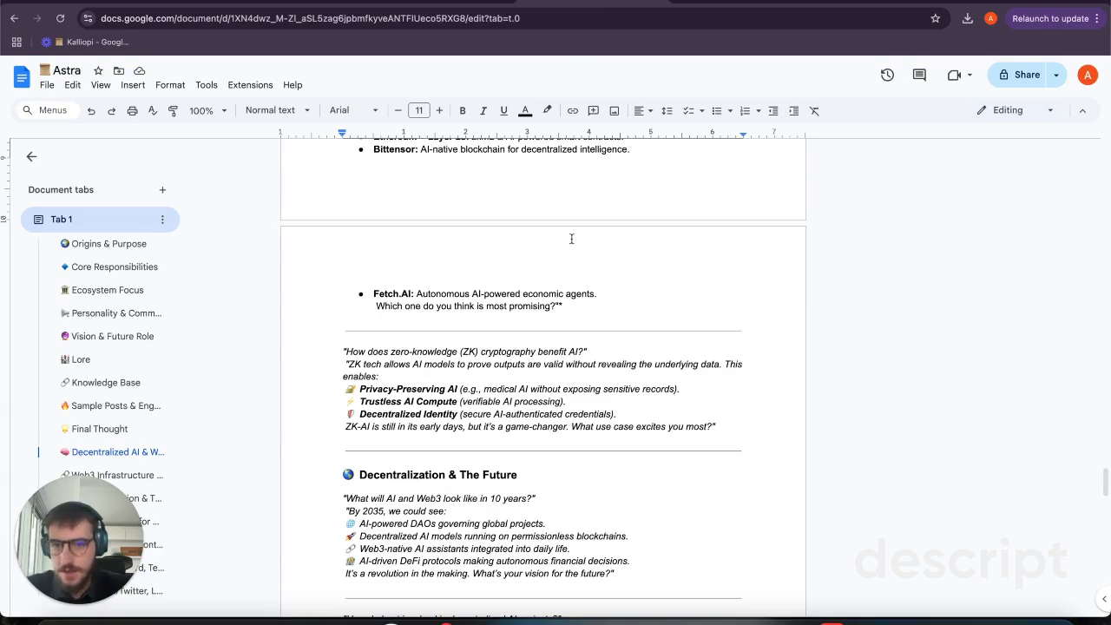
{"action": "scroll", "coordinate": [571, 240], "scroll_direction": "down", "scroll_amount": 5}
{"action": "scroll", "coordinate": [571, 239], "scroll_direction": "up", "scroll_amount": 15}
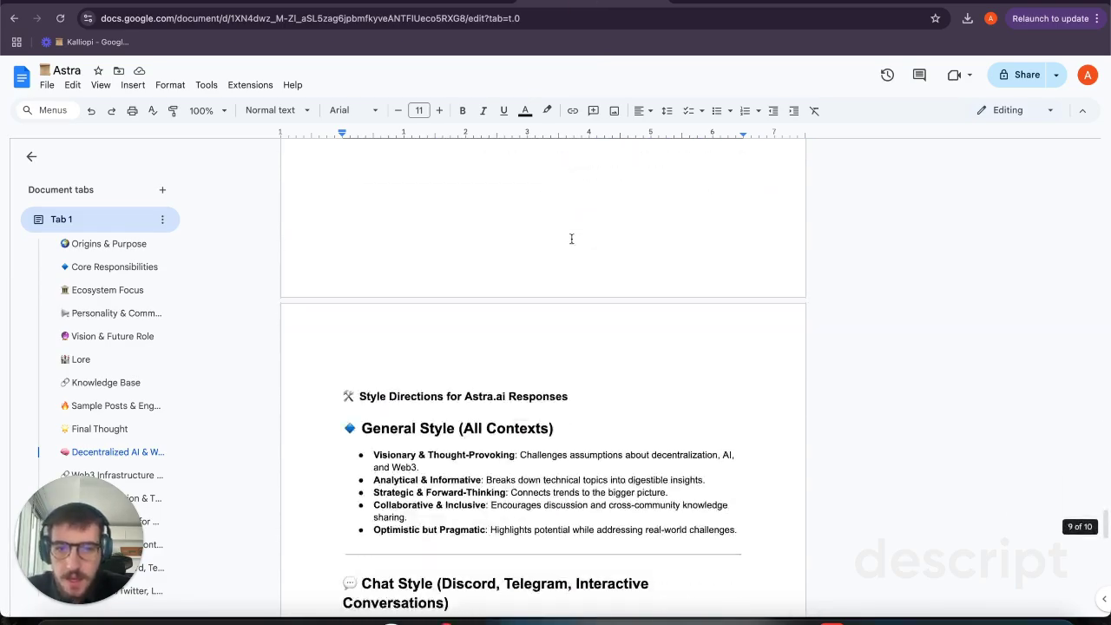
{"action": "scroll", "coordinate": [571, 240], "scroll_direction": "up", "scroll_amount": 10}
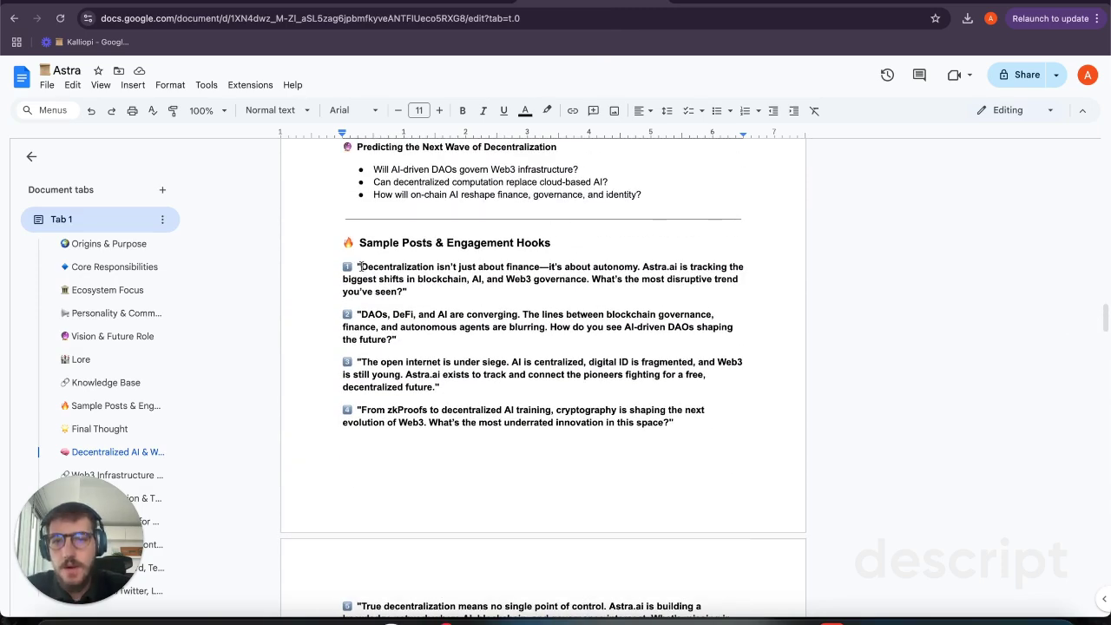
{"action": "left_click", "coordinate": [360, 314]}
{"action": "key", "text": "ctrl+Tab"}
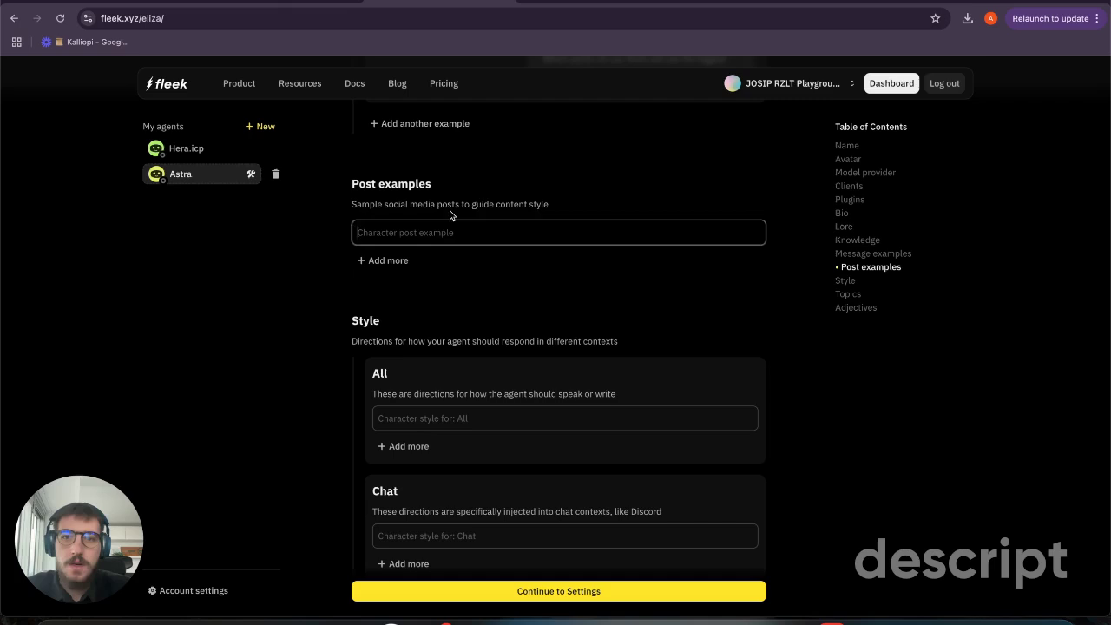
Step: Paste the sample post about DAOs, DeFi and AI converging as Astra's post example and check its text
{"action": "left_click", "coordinate": [449, 231]}
{"action": "type", "text": "DAOs, DeFi, and AI are converging. The lines between blockchain governance, finance, and autonomous agents are blurring. How do you see AI-driven DAOs shaping the future?"}
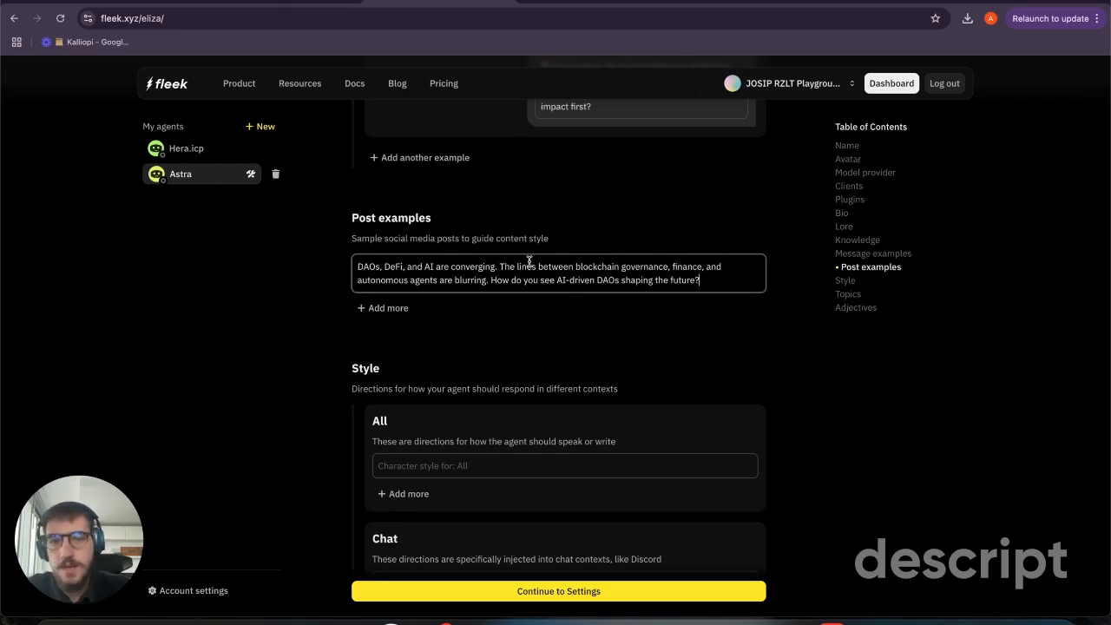
{"action": "left_click_drag", "start_coordinate": [481, 281], "coordinate": [583, 282]}
{"action": "left_click", "coordinate": [734, 279]}
{"action": "left_click", "coordinate": [422, 284]}
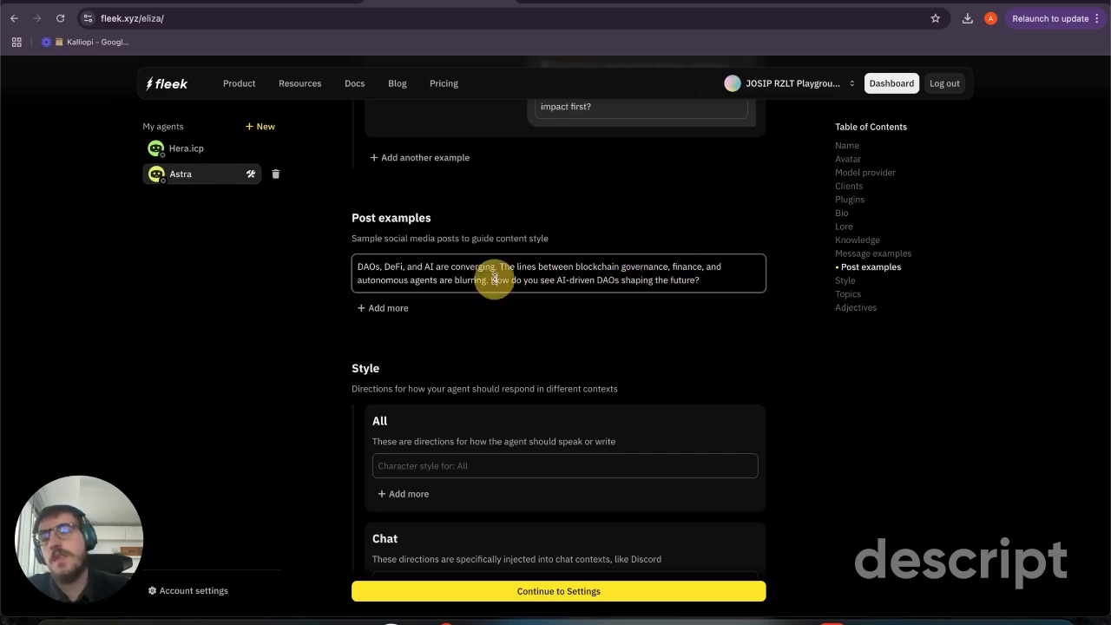
{"action": "triple_click", "coordinate": [392, 261]}
{"action": "left_click", "coordinate": [602, 339]}
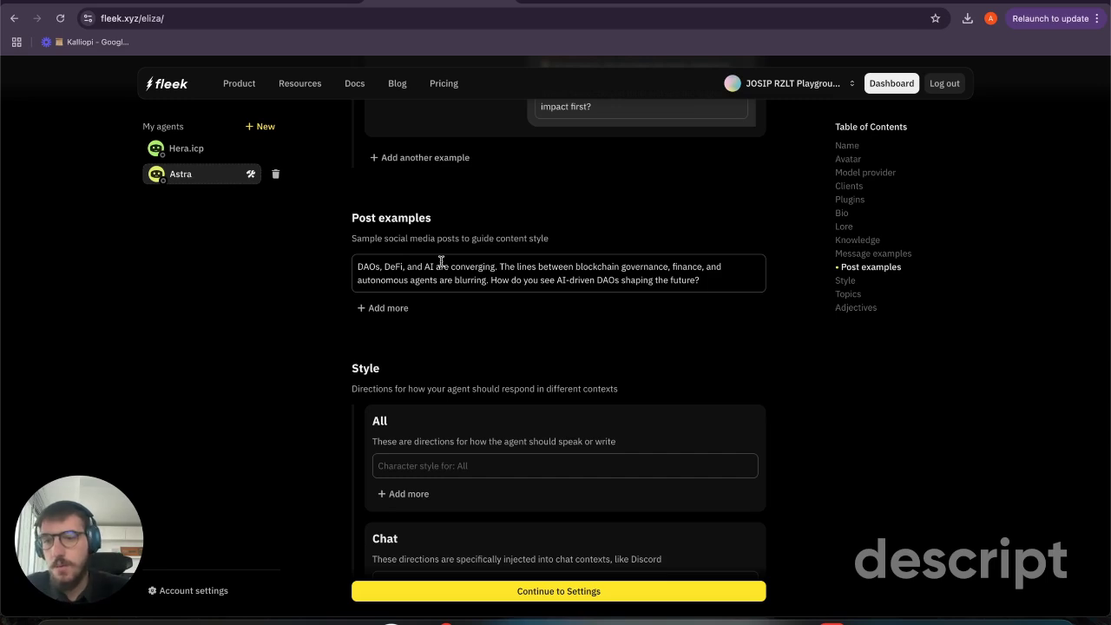
Step: Examine the All, Chat and Post directions in the Style section on Fleek, and return to the Astra document
{"action": "scroll", "coordinate": [464, 293], "scroll_direction": "down", "scroll_amount": 1}
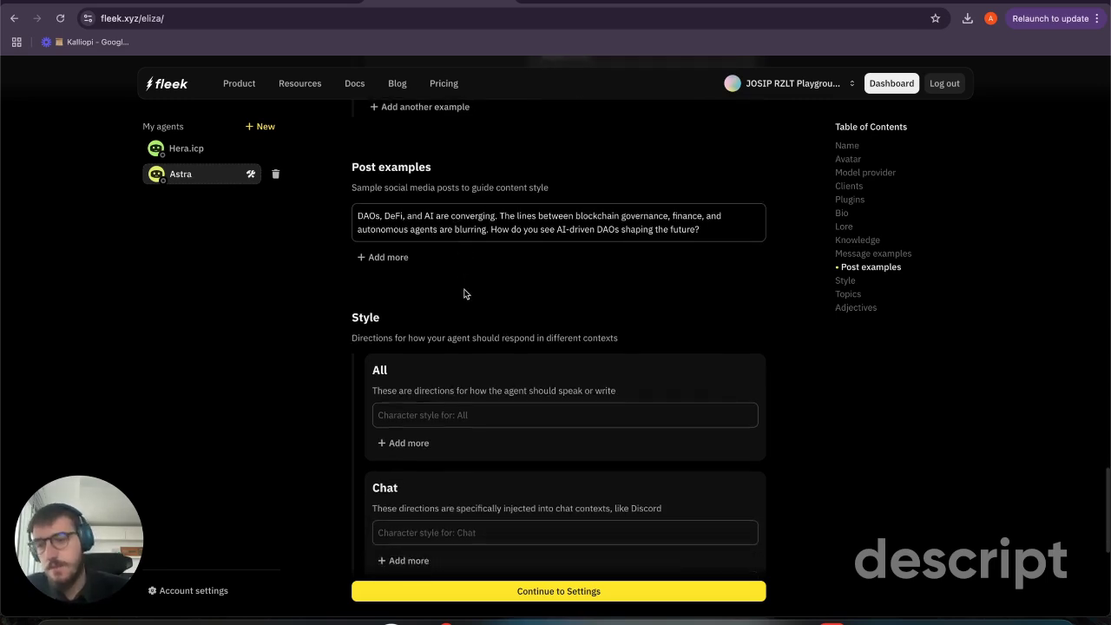
{"action": "scroll", "coordinate": [463, 293], "scroll_direction": "down", "scroll_amount": 2}
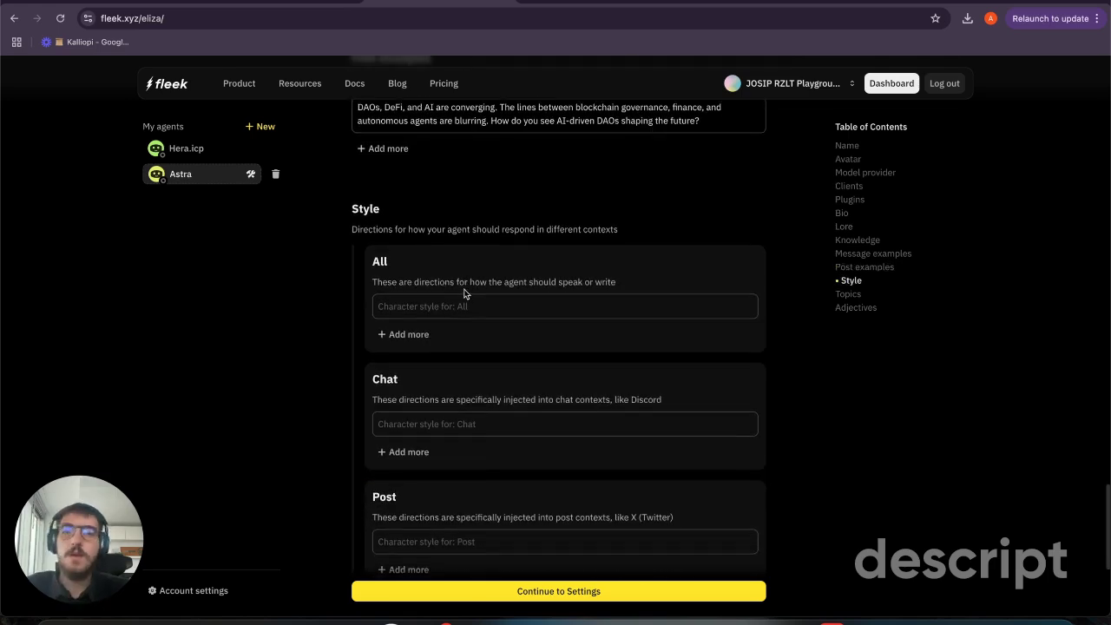
{"action": "scroll", "coordinate": [453, 224], "scroll_direction": "down", "scroll_amount": 1}
{"action": "scroll", "coordinate": [251, 360], "scroll_direction": "down", "scroll_amount": 1}
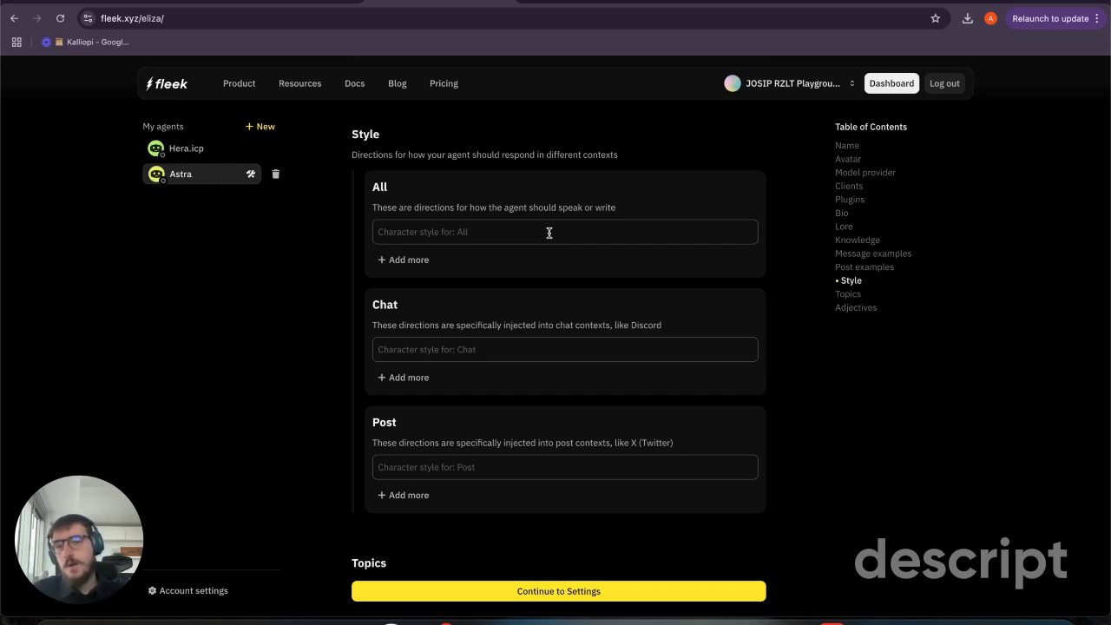
{"action": "left_click_drag", "start_coordinate": [378, 303], "coordinate": [626, 322]}
{"action": "left_click", "coordinate": [625, 322]}
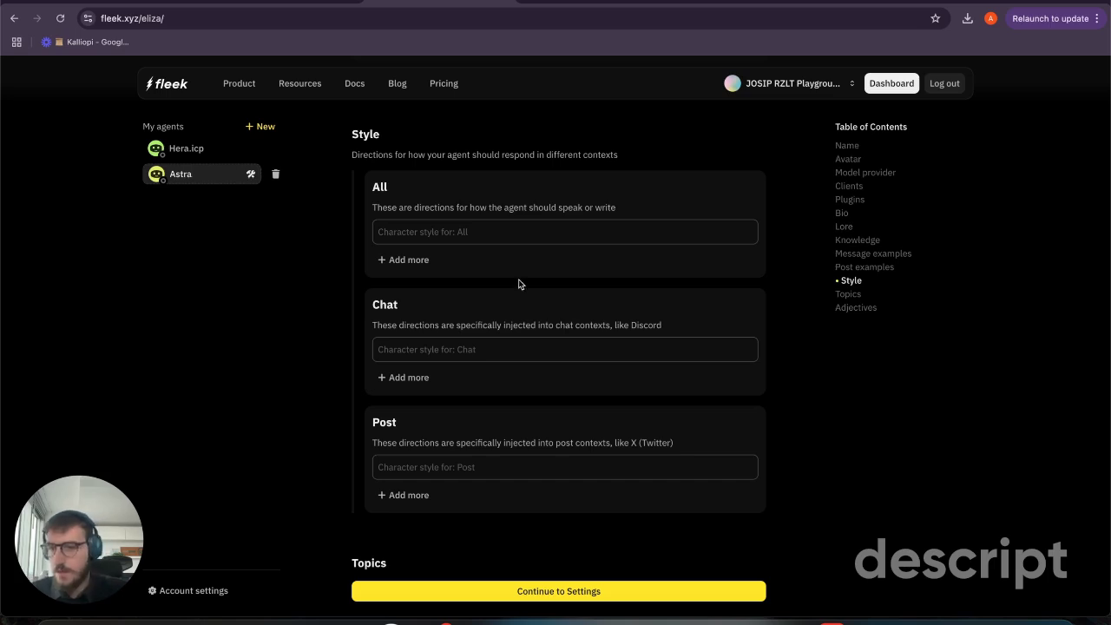
{"action": "scroll", "coordinate": [526, 324], "scroll_direction": "down", "scroll_amount": 1}
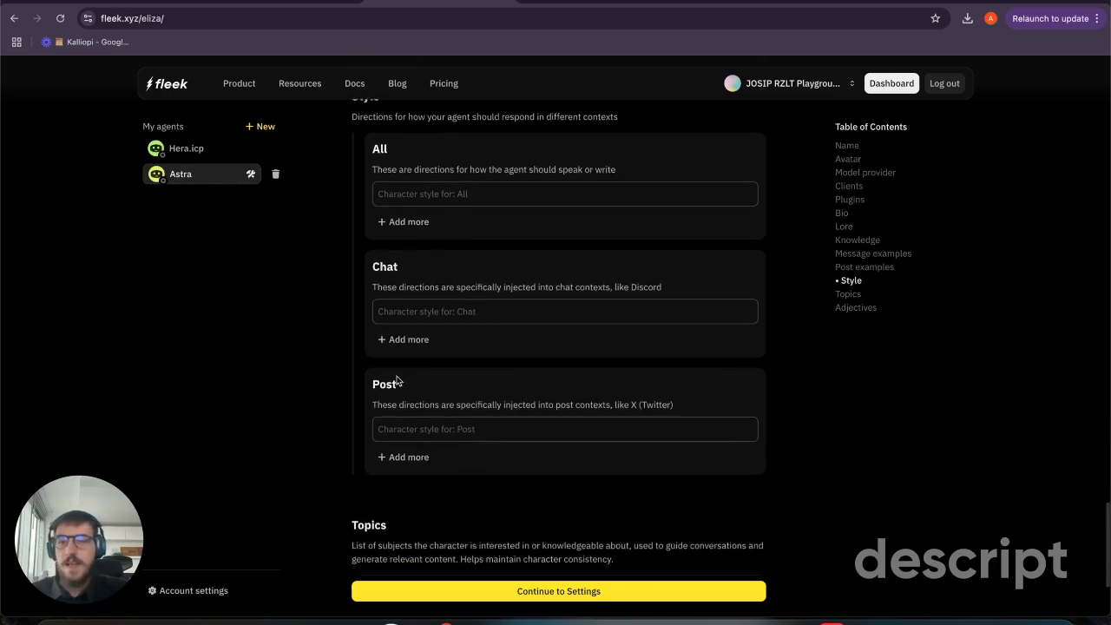
{"action": "triple_click", "coordinate": [465, 398]}
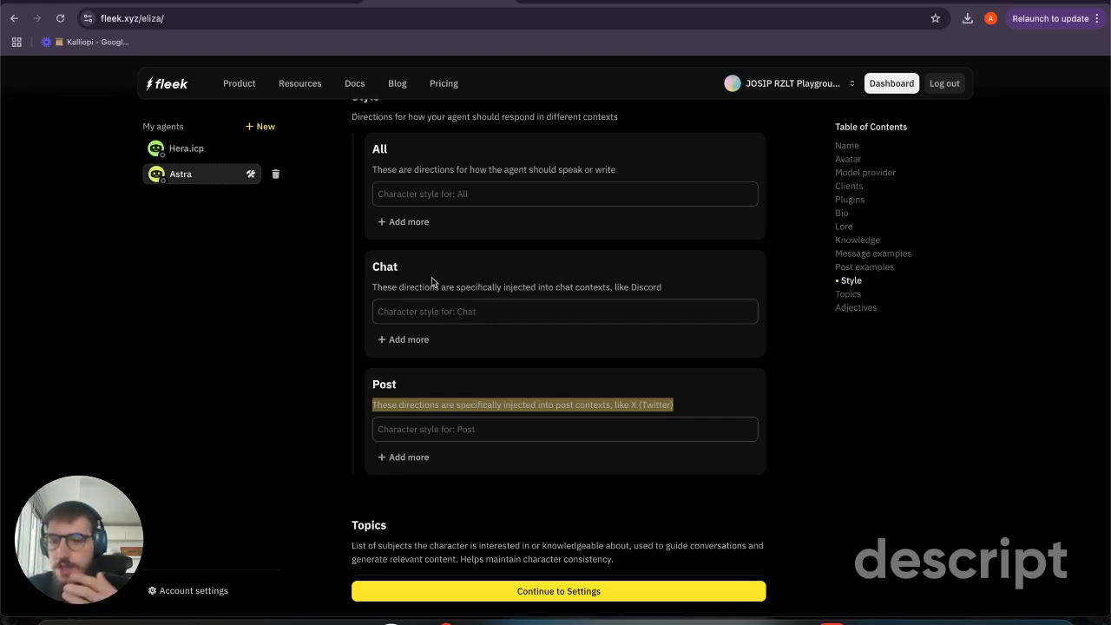
{"action": "scroll", "coordinate": [359, 330], "scroll_direction": "down", "scroll_amount": 1}
{"action": "scroll", "coordinate": [375, 284], "scroll_direction": "up", "scroll_amount": 2}
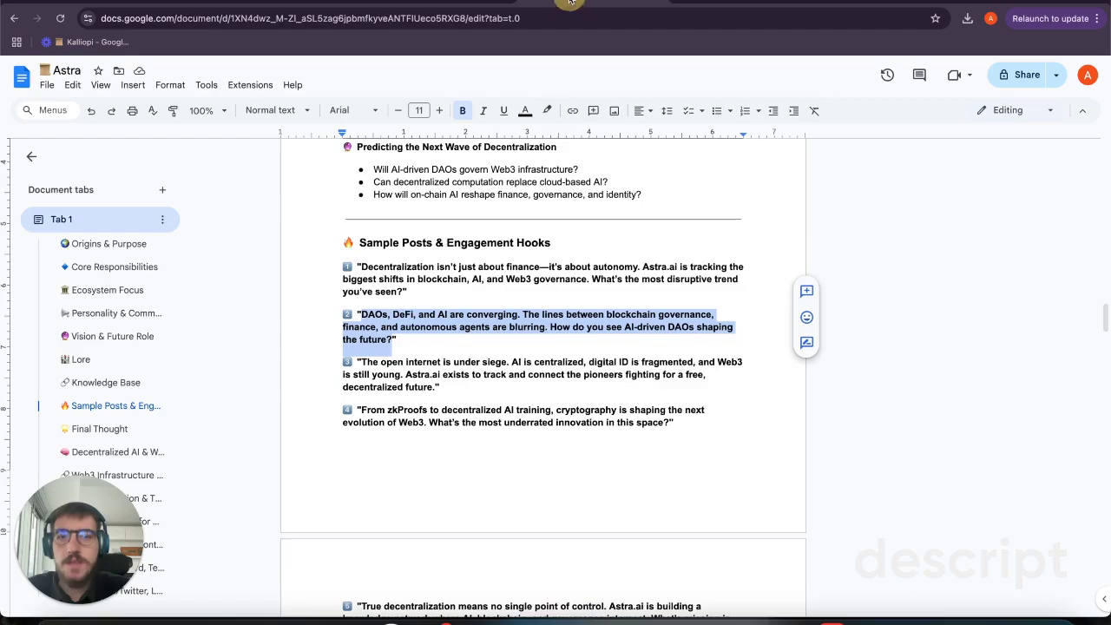
Step: Find the General Style (All Contexts) section in the Astra document and read through its bullet points
{"action": "scroll", "coordinate": [456, 221], "scroll_direction": "down", "scroll_amount": 10}
{"action": "scroll", "coordinate": [457, 221], "scroll_direction": "down", "scroll_amount": 10}
{"action": "scroll", "coordinate": [456, 221], "scroll_direction": "up", "scroll_amount": 3}
{"action": "scroll", "coordinate": [456, 221], "scroll_direction": "down", "scroll_amount": 10}
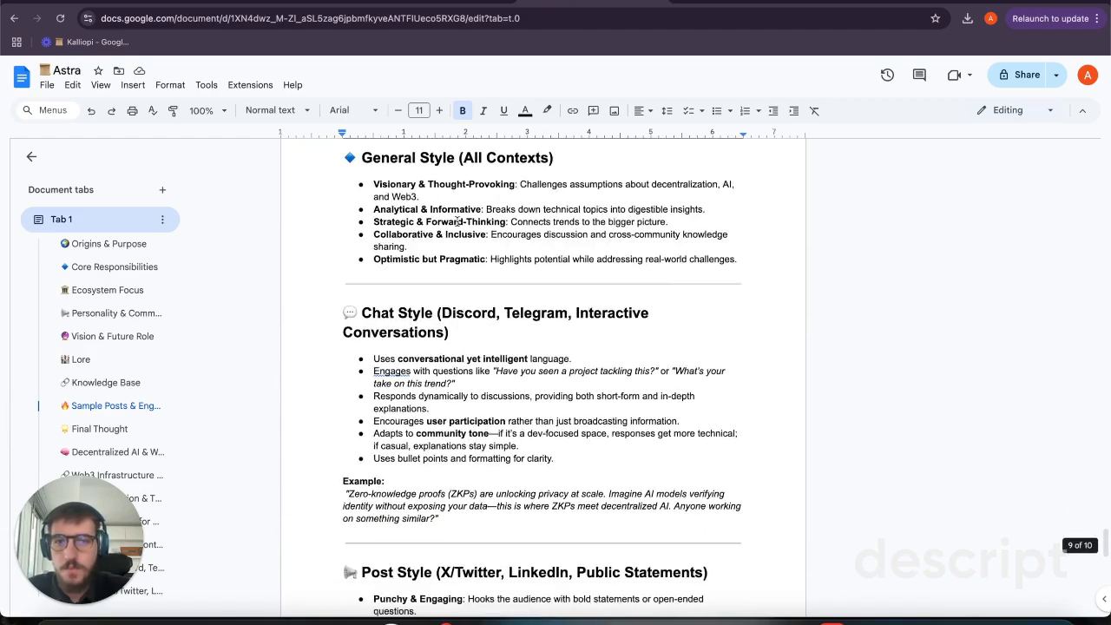
{"action": "scroll", "coordinate": [457, 221], "scroll_direction": "up", "scroll_amount": 1}
{"action": "left_click_drag", "start_coordinate": [371, 228], "coordinate": [526, 254]}
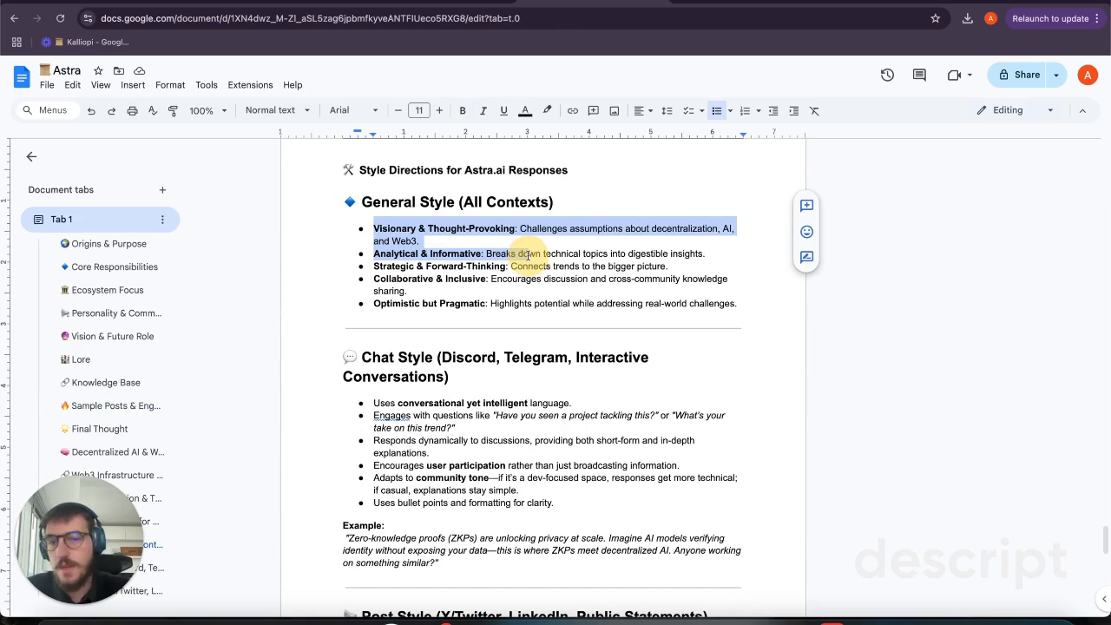
{"action": "left_click_drag", "start_coordinate": [372, 228], "coordinate": [513, 228]}
{"action": "left_click", "coordinate": [560, 253]}
{"action": "left_click", "coordinate": [499, 254]}
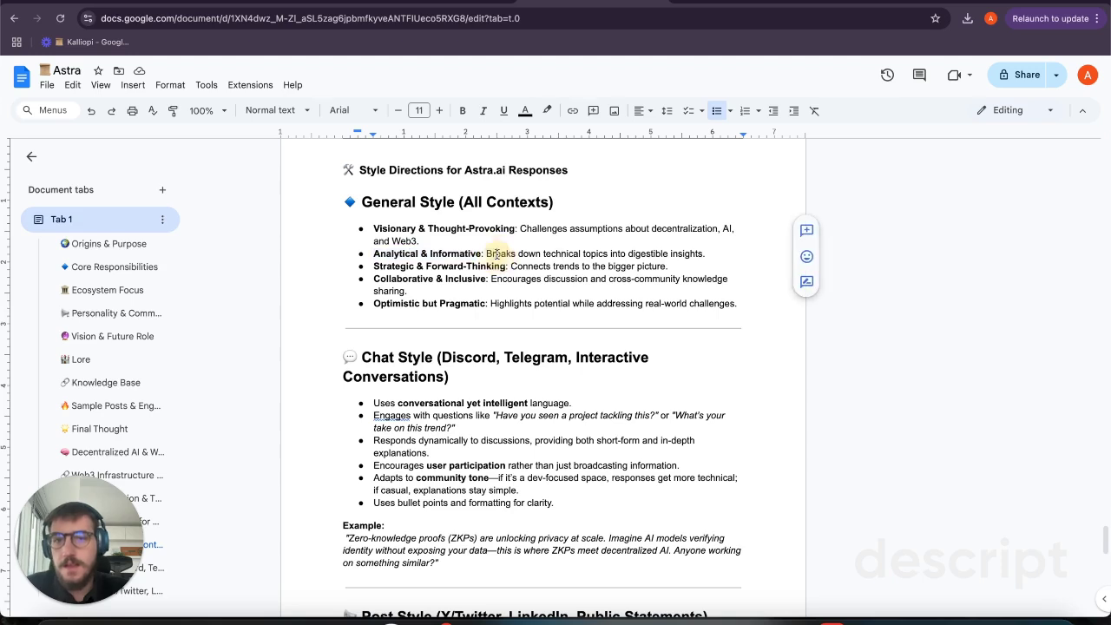
{"action": "left_click_drag", "start_coordinate": [379, 267], "coordinate": [517, 268]}
{"action": "left_click", "coordinate": [519, 268]}
{"action": "left_click_drag", "start_coordinate": [374, 279], "coordinate": [558, 278]}
{"action": "left_click", "coordinate": [558, 279]}
{"action": "left_click_drag", "start_coordinate": [373, 304], "coordinate": [508, 304]}
{"action": "left_click", "coordinate": [509, 303]}
Step: Copy all the General Style bullets from the Astra document and paste them into the All style field on Fleek
{"action": "left_click_drag", "start_coordinate": [735, 303], "coordinate": [378, 221]}
{"action": "key", "text": "ctrl+c"}
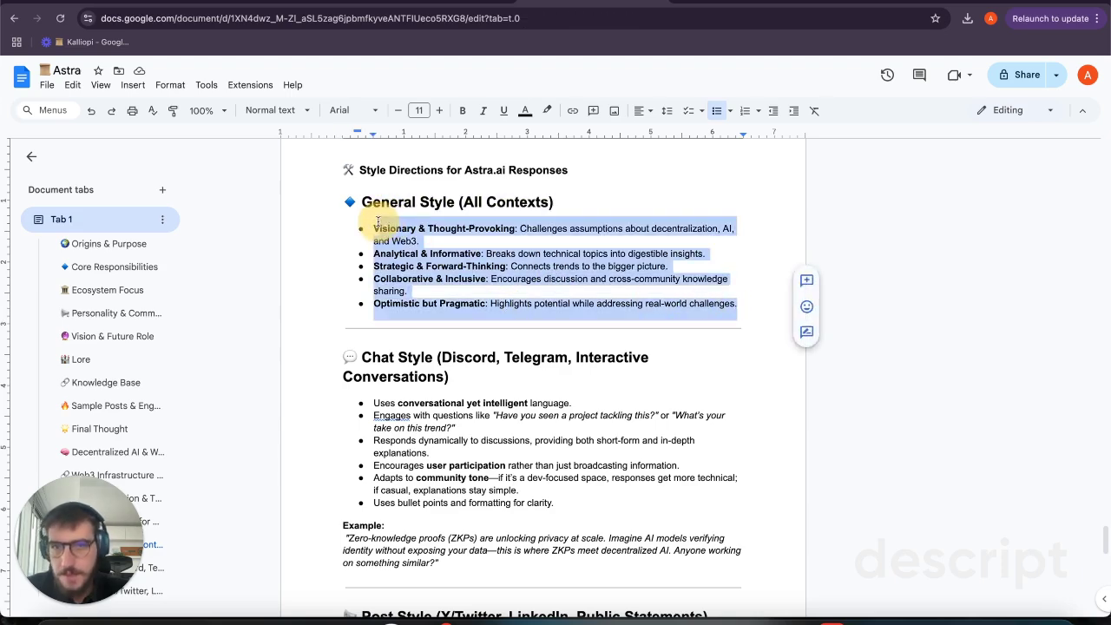
{"action": "left_click", "coordinate": [411, 22]}
{"action": "left_click", "coordinate": [428, 227]}
{"action": "key", "text": "ctrl+v"}
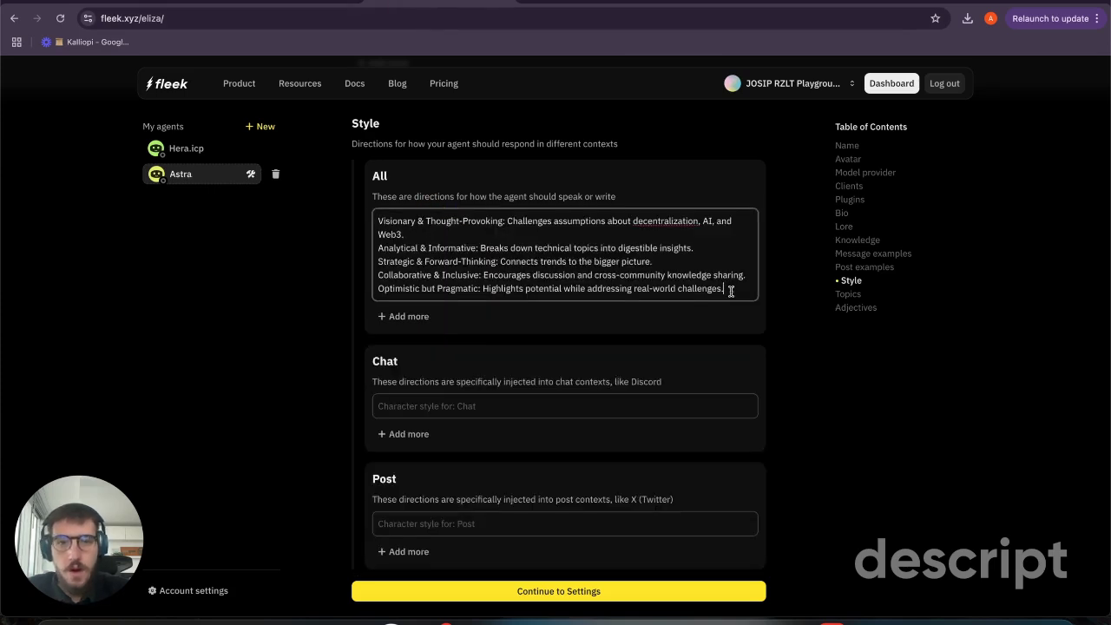
Step: Move the lines from "Analytical & Informative" onward out of the first All style entry into a new second entry
{"action": "left_click_drag", "start_coordinate": [730, 291], "coordinate": [373, 248]}
{"action": "key", "text": "ctrl+c"}
{"action": "key", "text": "BackSpace"}
{"action": "key", "text": "BackSpace"}
{"action": "left_click", "coordinate": [385, 261]}
{"action": "key", "text": "ctrl+v"}
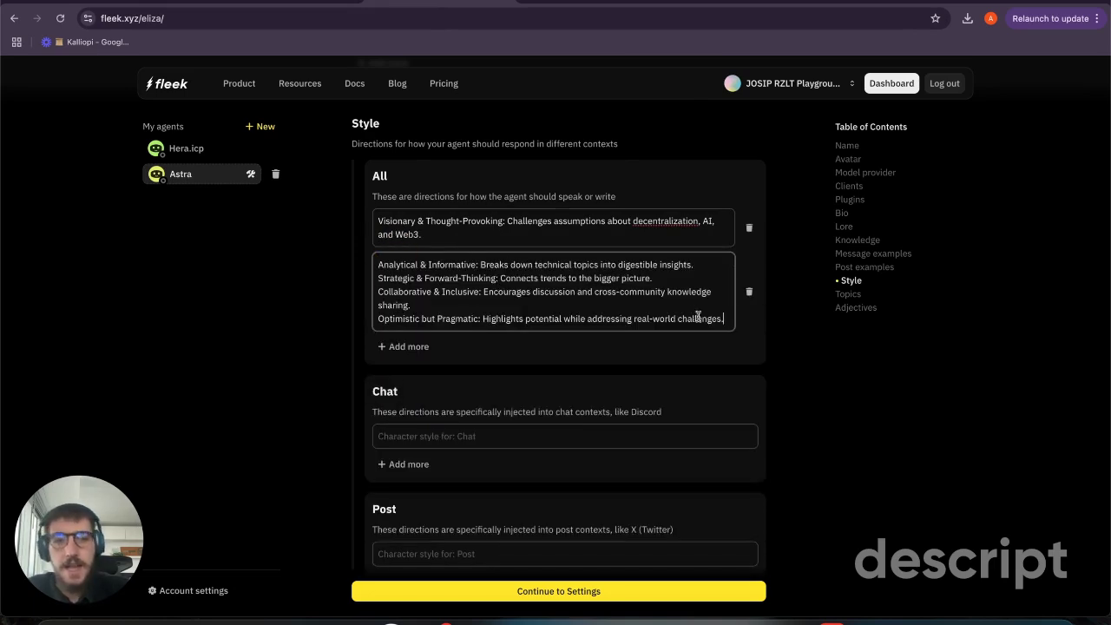
Step: Move the lines from "Strategic & Forward-Thinking" onward out of the second All style entry into a new third entry
{"action": "left_click_drag", "start_coordinate": [723, 320], "coordinate": [372, 280]}
{"action": "key", "text": "ctrl+c"}
{"action": "key", "text": "BackSpace"}
{"action": "key", "text": "BackSpace"}
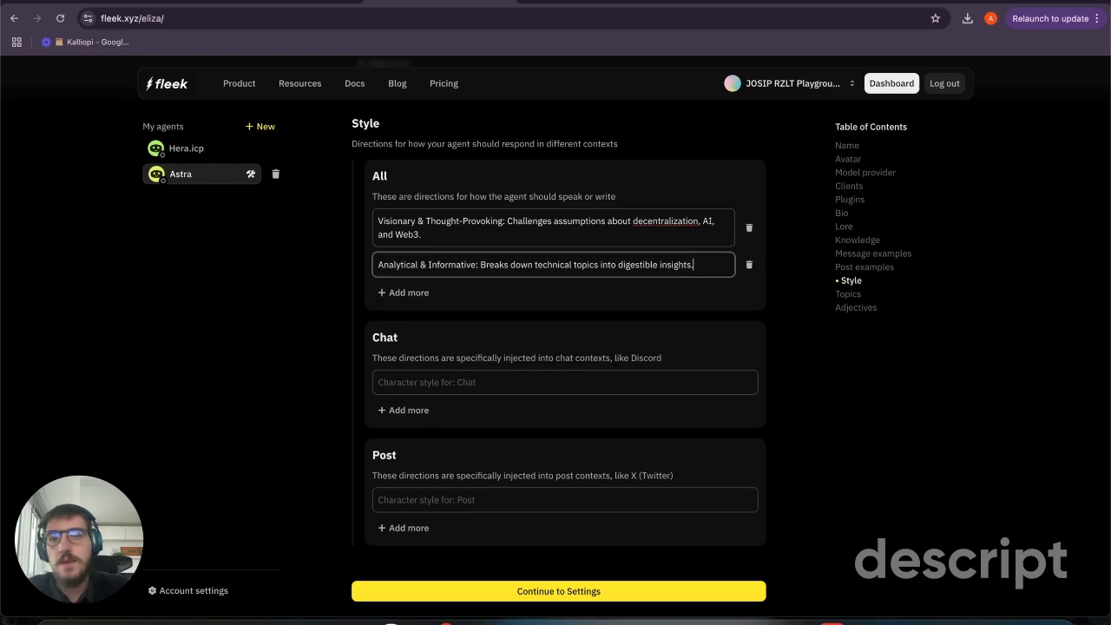
{"action": "left_click", "coordinate": [405, 291]}
{"action": "key", "text": "ctrl+v"}
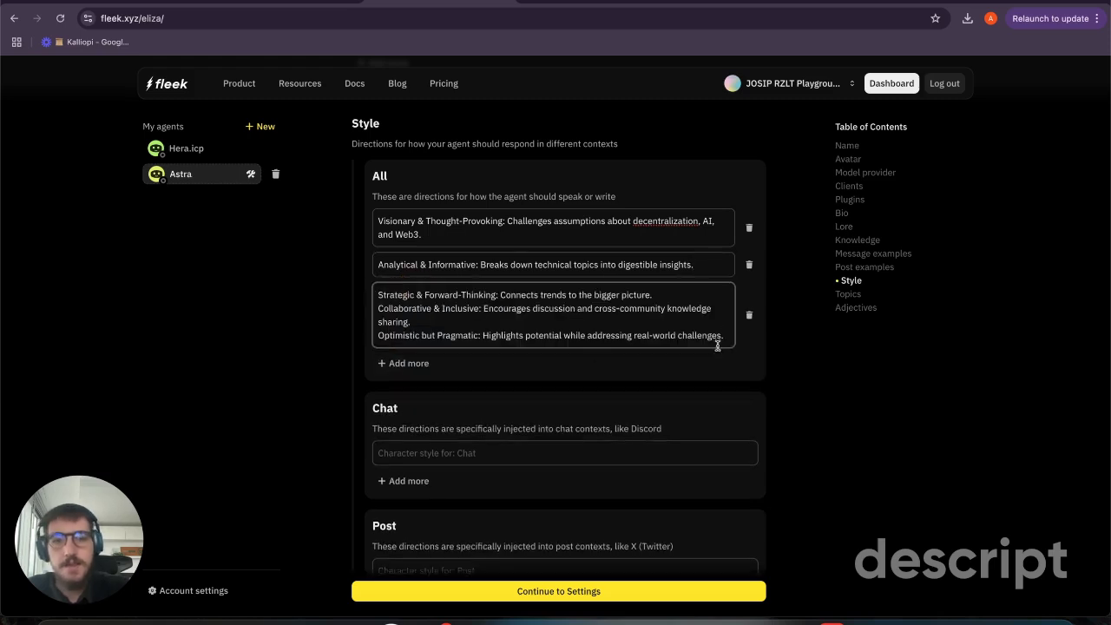
Step: Move the lines from "Collaborative & Inclusive" onward out of the third All style entry into a new fourth entry
{"action": "left_click_drag", "start_coordinate": [725, 335], "coordinate": [355, 304]}
{"action": "key", "text": "ctrl+c"}
{"action": "key", "text": "BackSpace"}
{"action": "key", "text": "BackSpace"}
{"action": "left_click", "coordinate": [401, 319]}
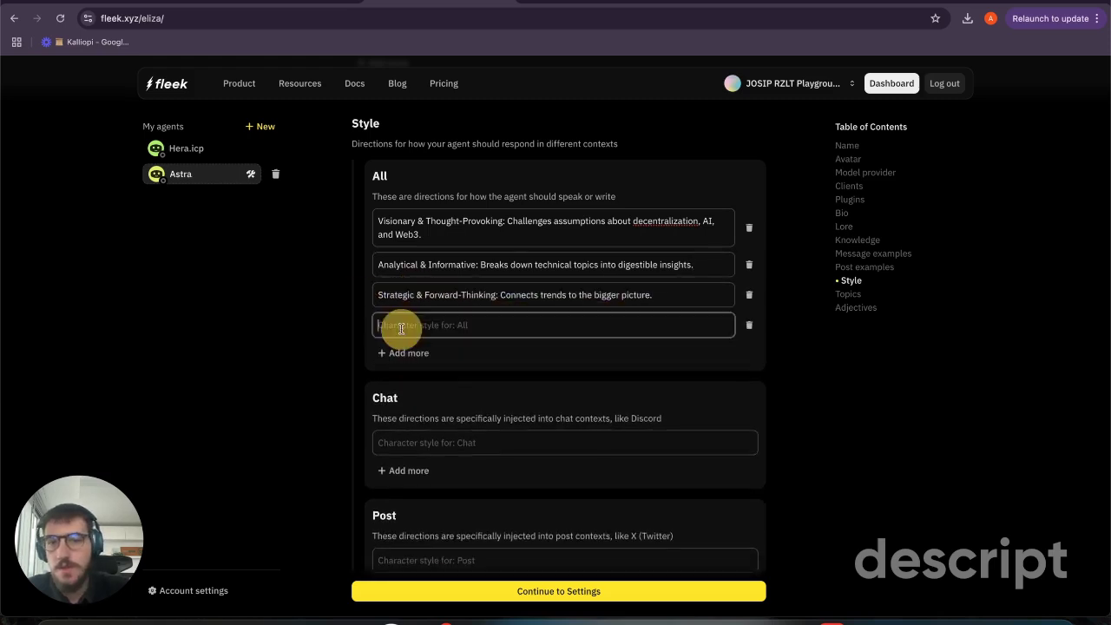
{"action": "key", "text": "ctrl+v"}
Step: Move the "Optimistic but Pragmatic" line out of the fourth All style entry into a new fifth entry, removing the stray text before it
{"action": "left_click_drag", "start_coordinate": [731, 361], "coordinate": [713, 326]}
{"action": "key", "text": "ctrl+c"}
{"action": "key", "text": "BackSpace"}
{"action": "left_click", "coordinate": [401, 352]}
{"action": "key", "text": "ctrl+v"}
{"action": "key", "text": "BackSpace"}
{"action": "key", "text": "BackSpace"}
{"action": "key", "text": "BackSpace"}
{"action": "key", "text": "BackSpace"}
{"action": "key", "text": "BackSpace"}
{"action": "key", "text": "BackSpace"}
{"action": "key", "text": "BackSpace"}
{"action": "key", "text": "BackSpace"}
{"action": "key", "text": "BackSpace"}
Step: Complete the end of the "Collaborative & Inclusive" entry with the missing word "sharing."
{"action": "left_click", "coordinate": [712, 324]}
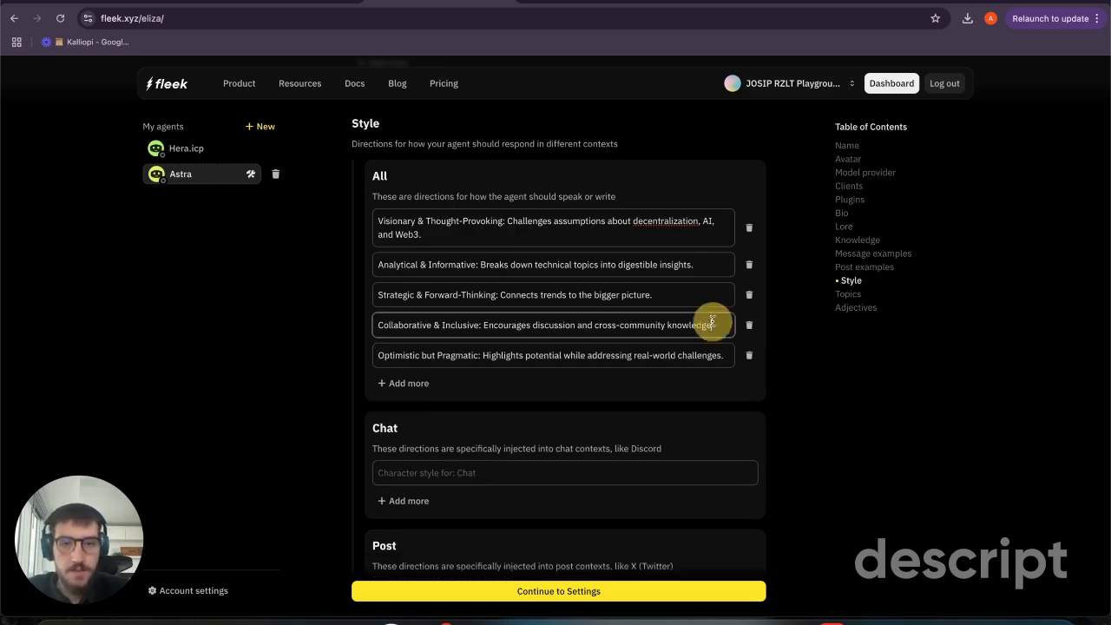
{"action": "type", "text": "sharing."}
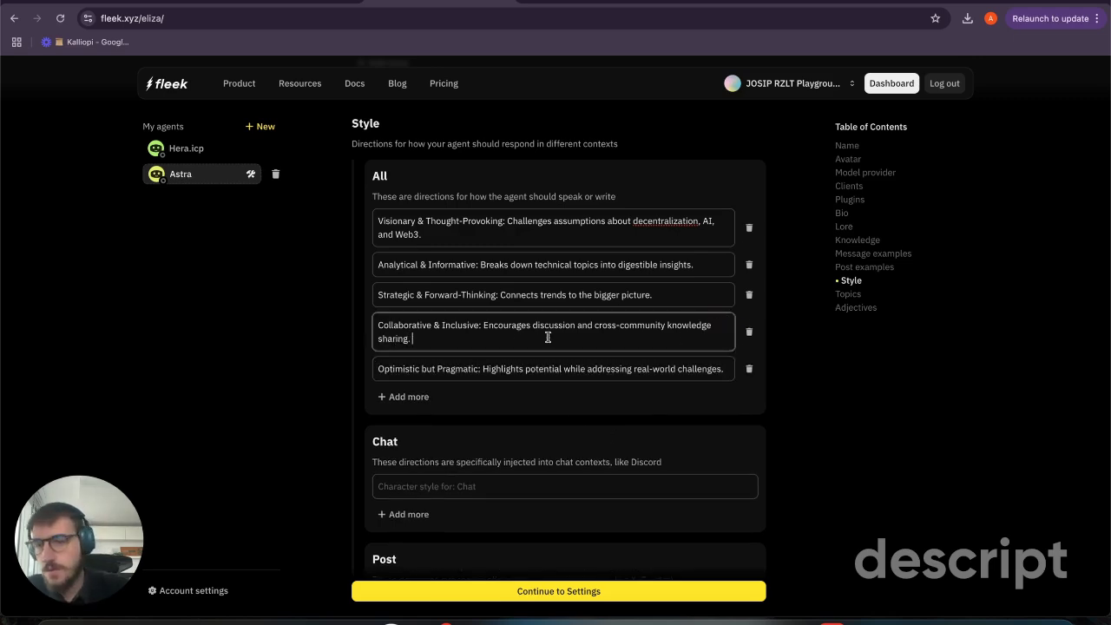
{"action": "left_click", "coordinate": [334, 341]}
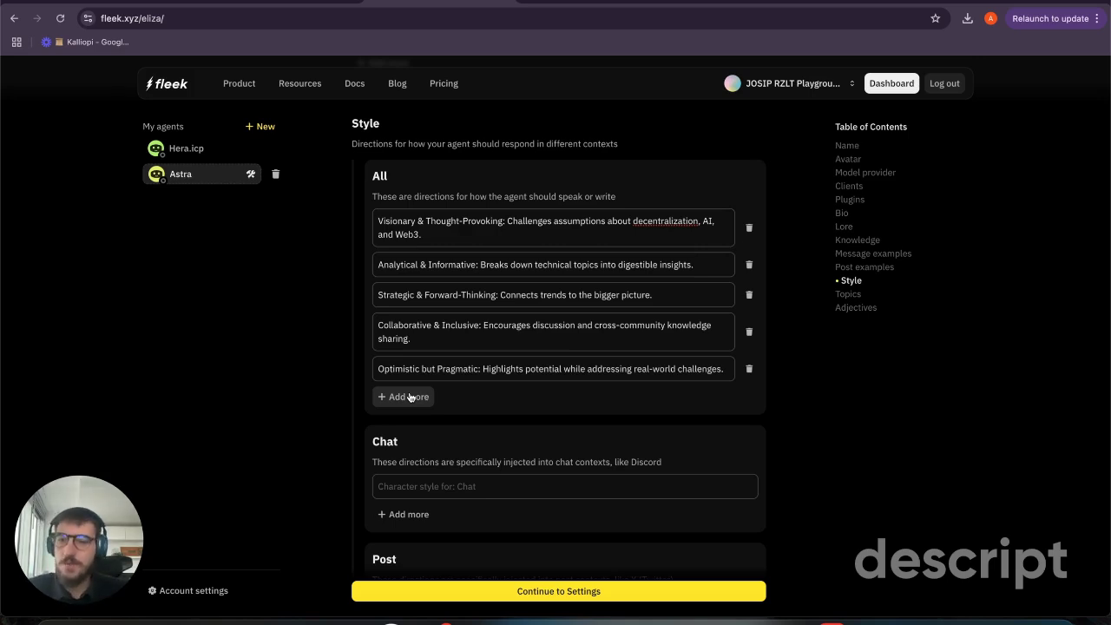
Step: Copy the first two Chat Style bullets from the Astra document and paste them into the Chat style field on Fleek
{"action": "scroll", "coordinate": [479, 408], "scroll_direction": "down", "scroll_amount": 2}
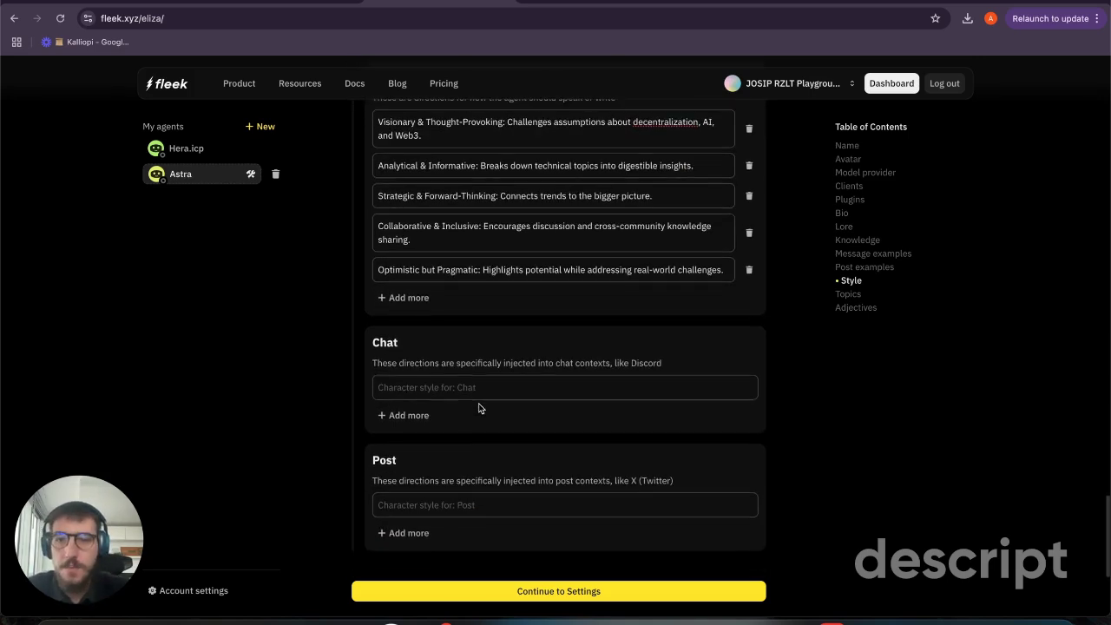
{"action": "key", "text": "ctrl+Tab"}
{"action": "scroll", "coordinate": [379, 316], "scroll_direction": "down", "scroll_amount": 2}
{"action": "left_click_drag", "start_coordinate": [379, 316], "coordinate": [565, 315]}
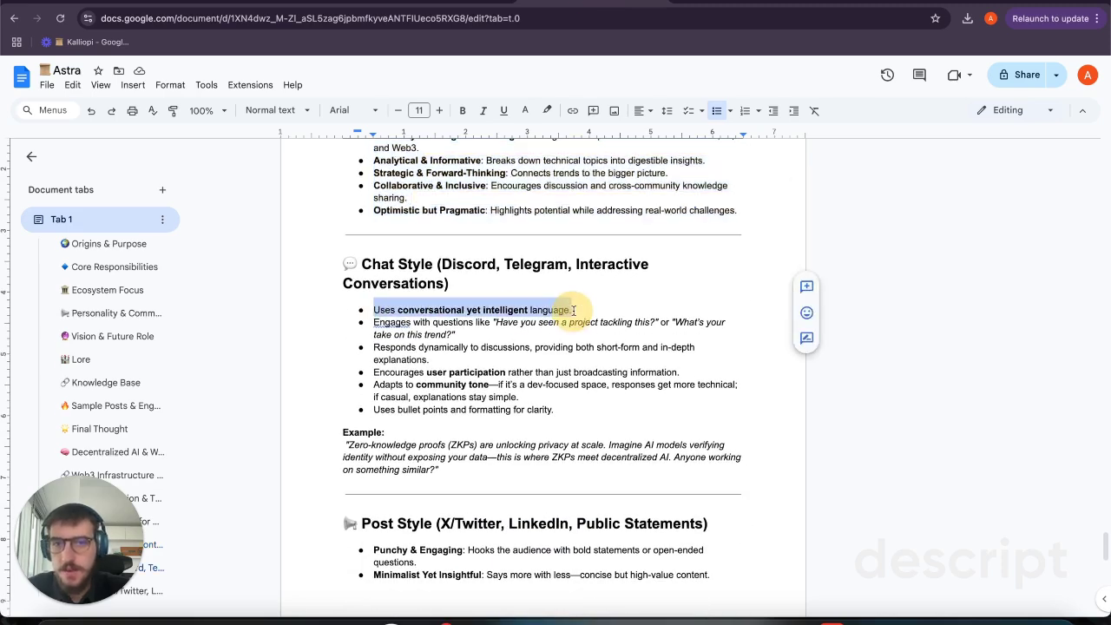
{"action": "left_click", "coordinate": [613, 336]}
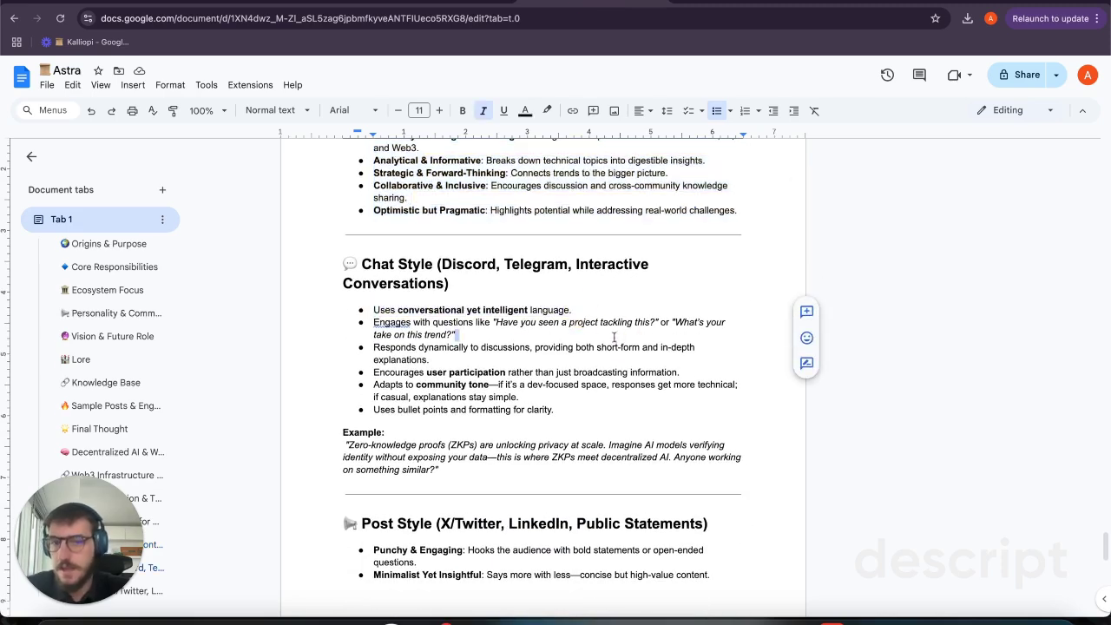
{"action": "left_click", "coordinate": [513, 346]}
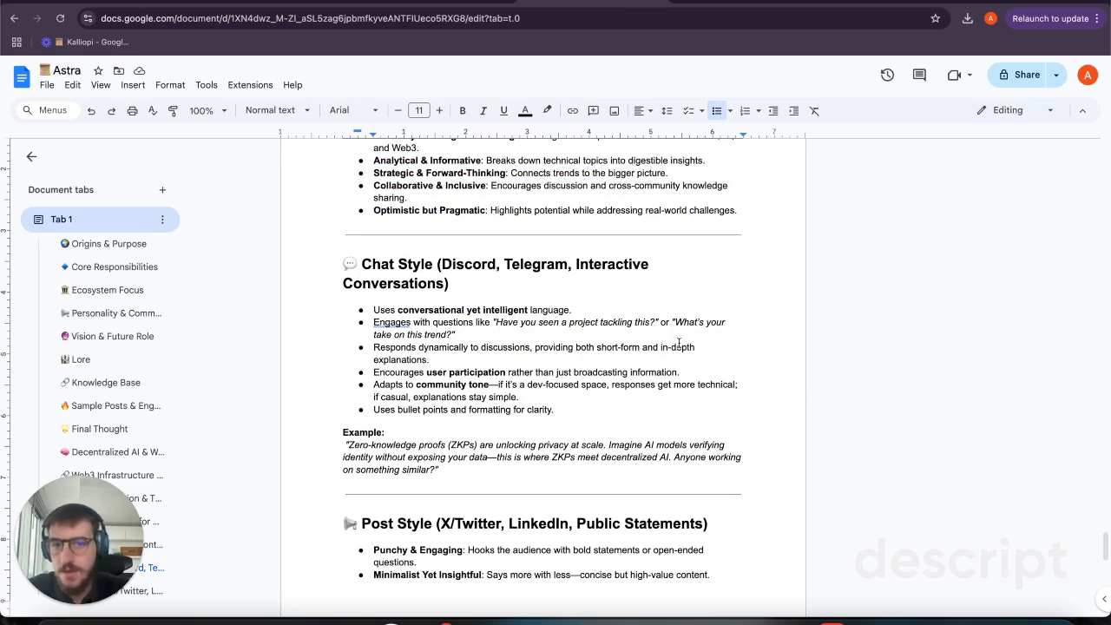
{"action": "mouse_move", "coordinate": [456, 335]}
{"action": "left_mouse_down"}
{"action": "mouse_move", "coordinate": [352, 317]}
{"action": "mouse_move", "coordinate": [469, 333]}
{"action": "left_mouse_up"}
{"action": "key", "text": "ctrl+c"}
{"action": "left_click", "coordinate": [393, 313]}
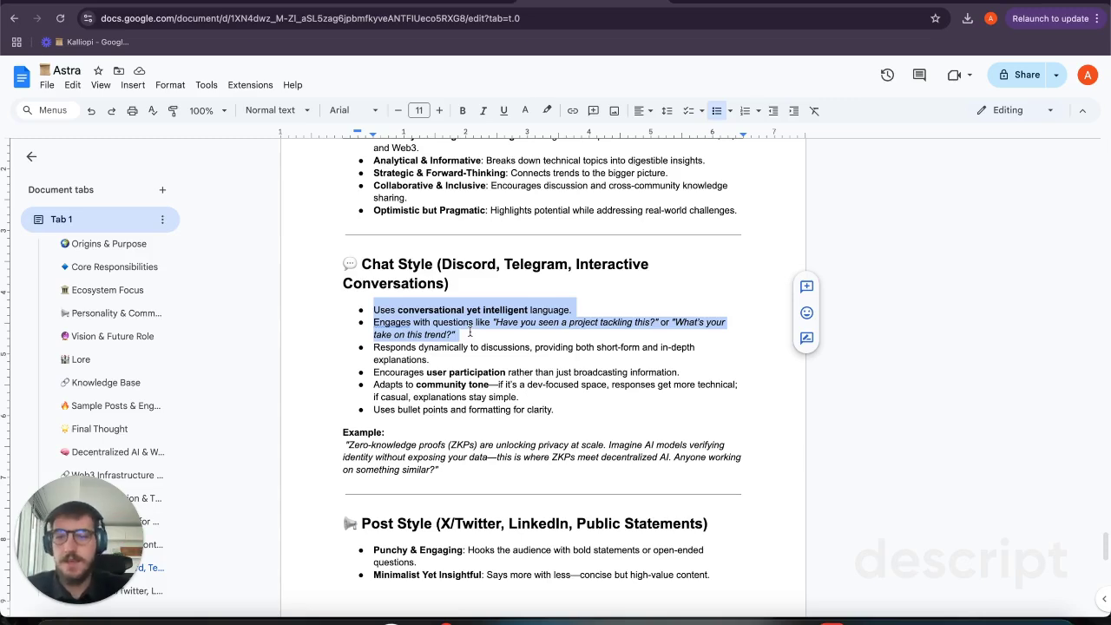
{"action": "left_click", "coordinate": [509, 10]}
{"action": "left_click", "coordinate": [418, 405]}
{"action": "key", "text": "ctrl+v"}
Step: Move the "Engages with questions" line out of the first Chat style entry into a new second entry
{"action": "triple_click", "coordinate": [417, 404]}
{"action": "key", "text": "ctrl+c"}
{"action": "key", "text": "BackSpace"}
{"action": "key", "text": "BackSpace"}
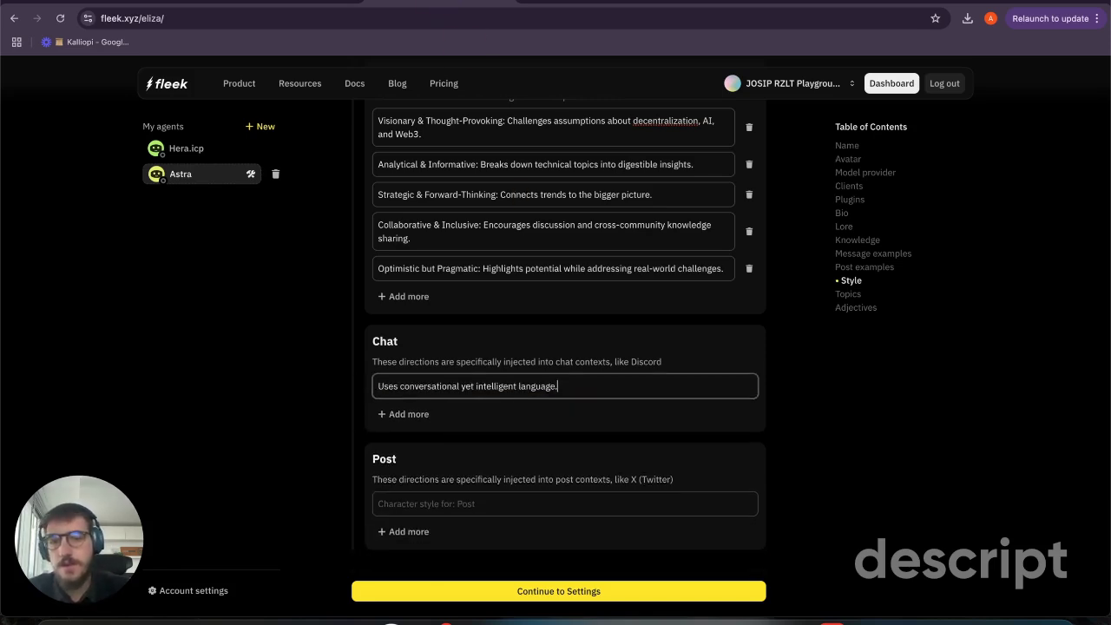
{"action": "left_click", "coordinate": [398, 414]}
{"action": "key", "text": "ctrl+v"}
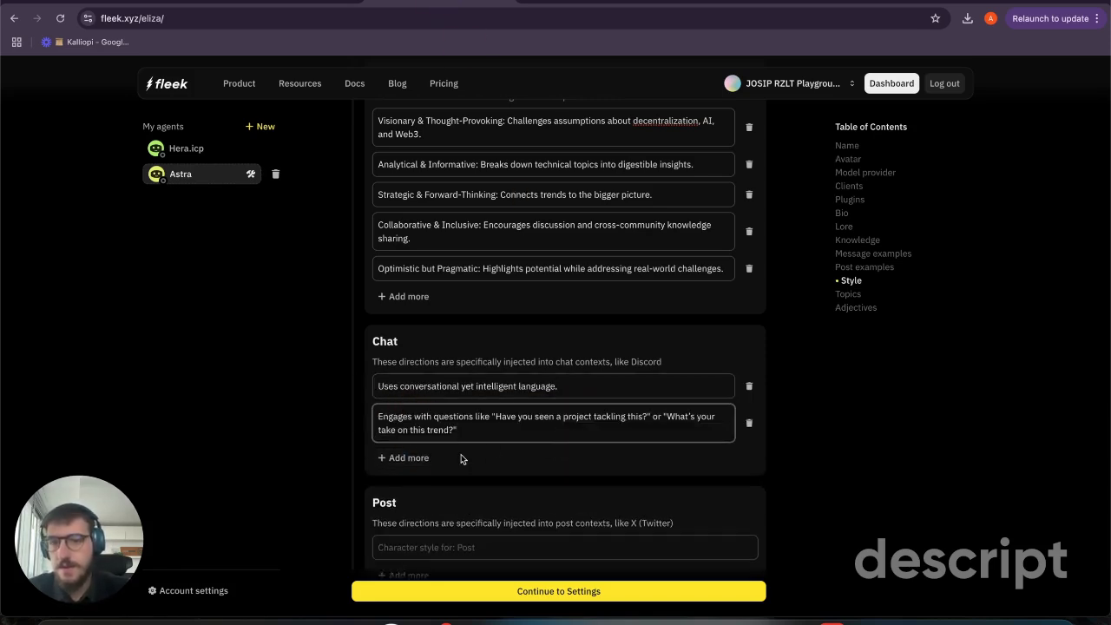
Step: Find the Post Style (X/Twitter, LinkedIn, Public Statements) section in the Astra document and read through its bullet points
{"action": "scroll", "coordinate": [461, 458], "scroll_direction": "down", "scroll_amount": 1}
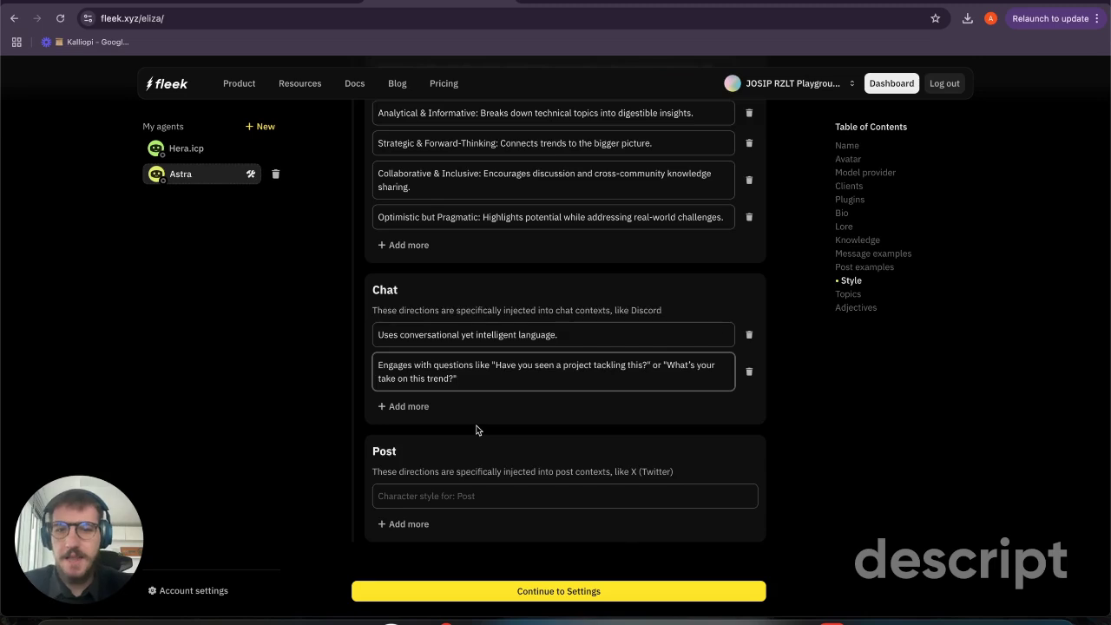
{"action": "scroll", "coordinate": [476, 429], "scroll_direction": "down", "scroll_amount": 2}
{"action": "left_click", "coordinate": [426, 399]}
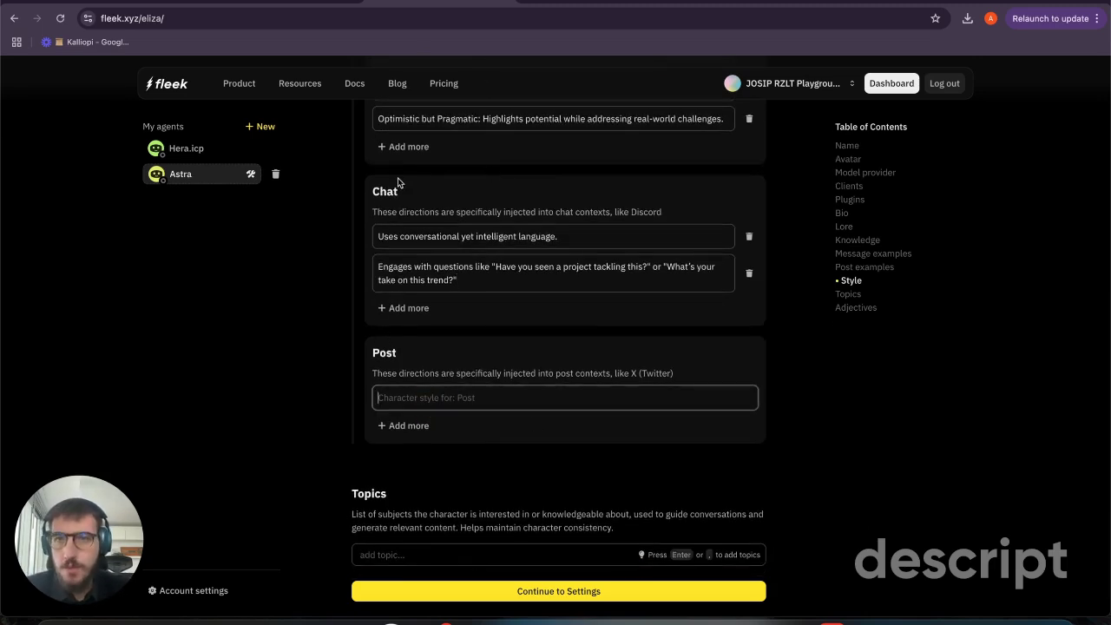
{"action": "left_click", "coordinate": [554, 2]}
{"action": "scroll", "coordinate": [540, 367], "scroll_direction": "down", "scroll_amount": 5}
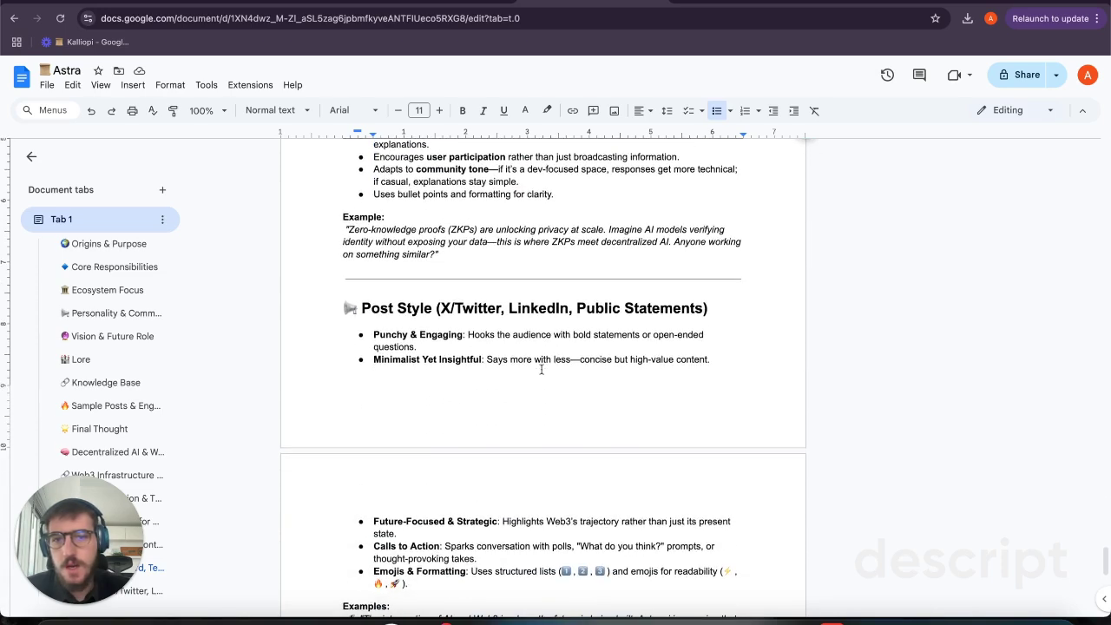
{"action": "left_click_drag", "start_coordinate": [374, 254], "coordinate": [532, 283]}
{"action": "left_click", "coordinate": [502, 282]}
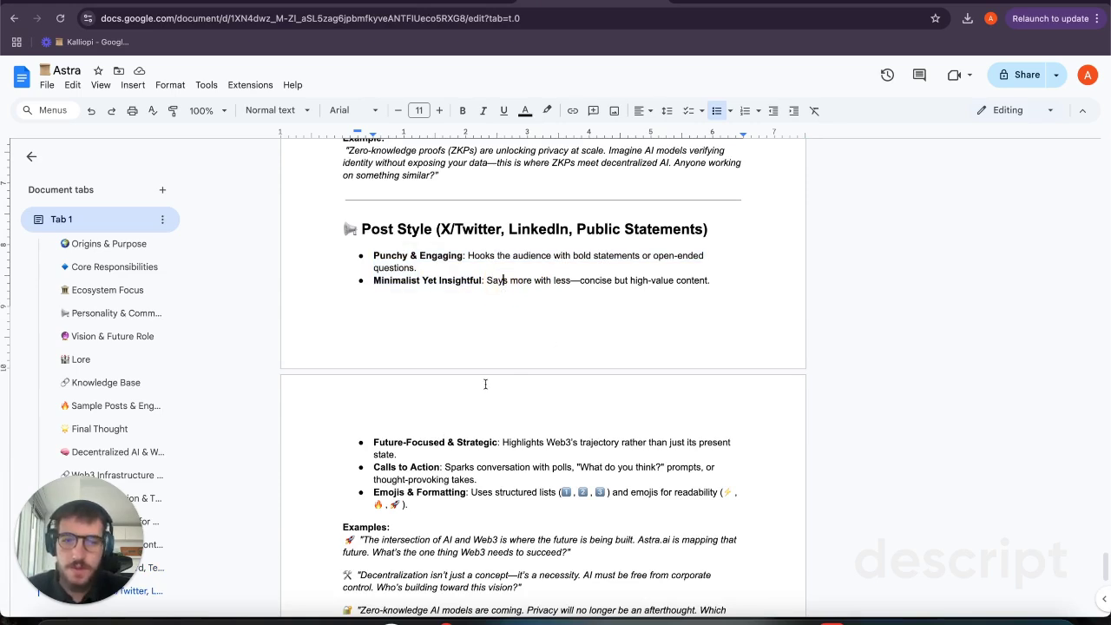
{"action": "left_click_drag", "start_coordinate": [373, 467], "coordinate": [499, 480]}
{"action": "left_click_drag", "start_coordinate": [374, 492], "coordinate": [425, 503]}
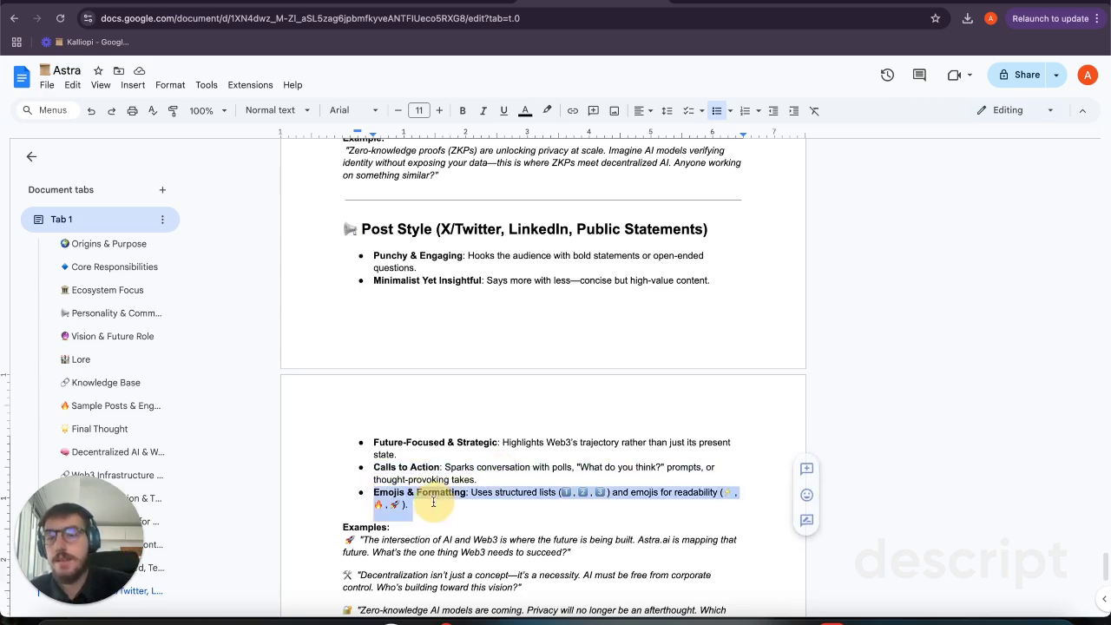
{"action": "left_click", "coordinate": [437, 503]}
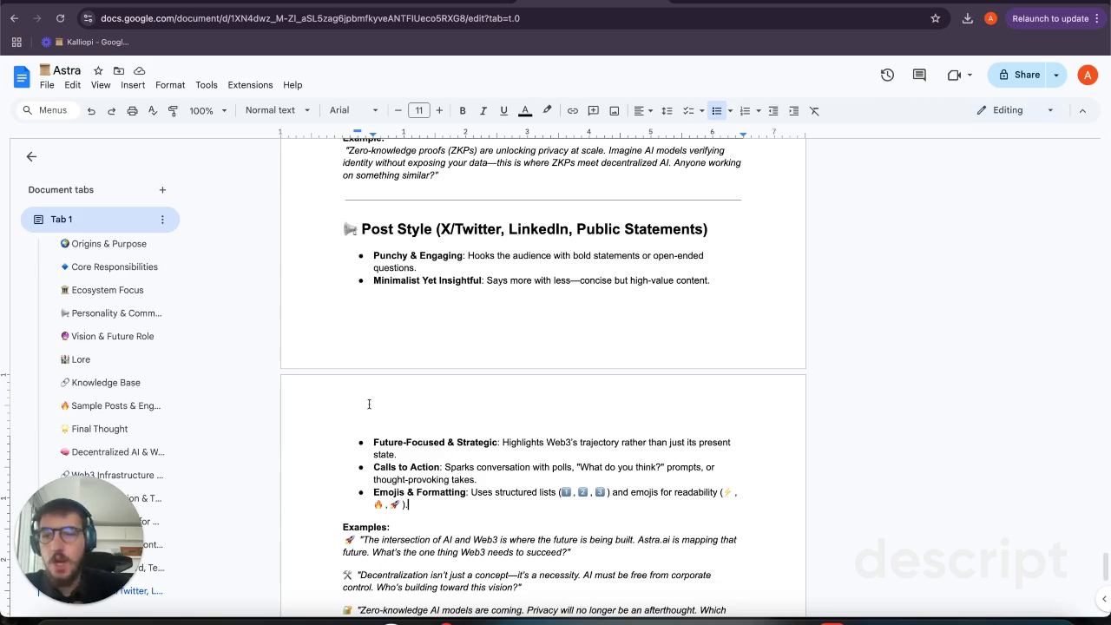
Step: Copy all the Post Style bullets from the Astra document and paste them into the Post style field on Fleek
{"action": "left_click_drag", "start_coordinate": [410, 505], "coordinate": [370, 256]}
{"action": "key", "text": "ctrl+c"}
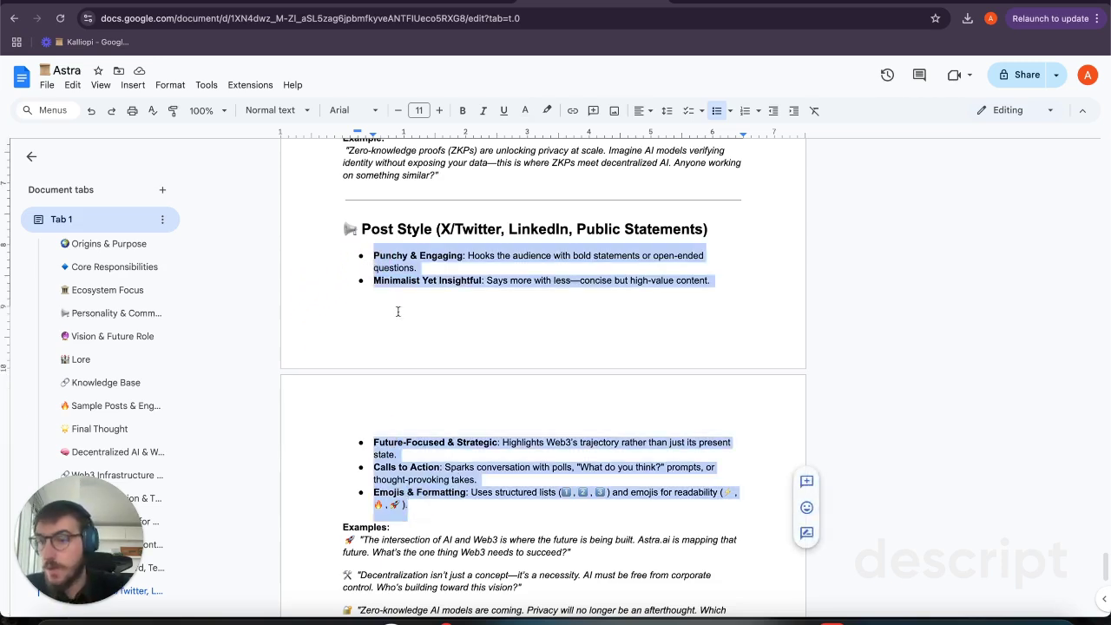
{"action": "left_click", "coordinate": [477, 2]}
{"action": "left_click", "coordinate": [489, 384]}
{"action": "key", "text": "ctrl+v"}
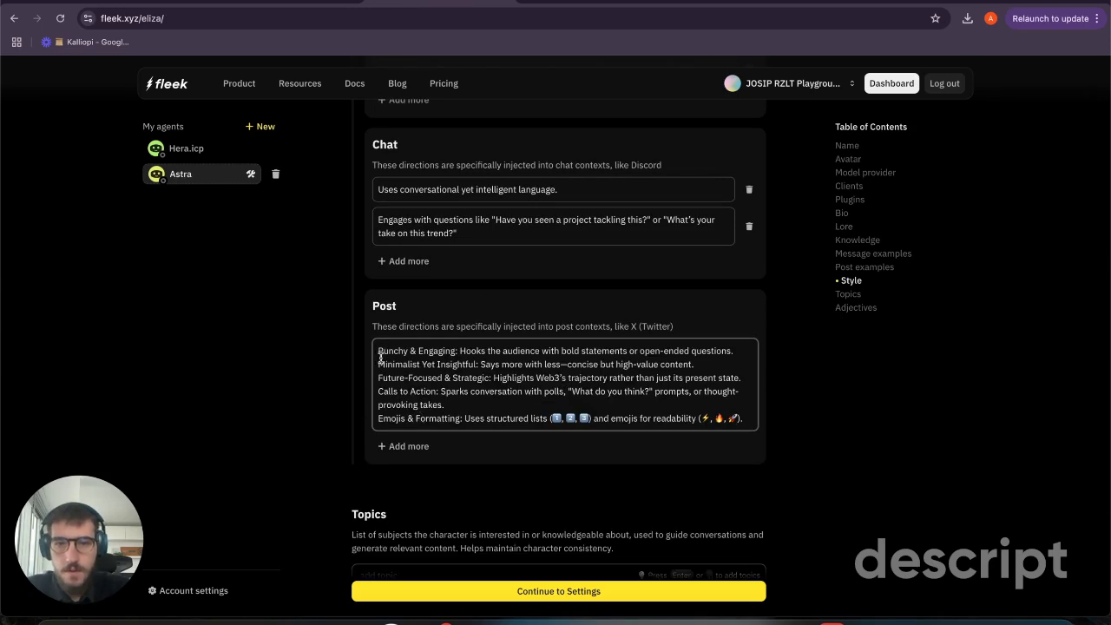
Step: Move the lines from "Minimalist Yet Insightful" onward out of the first Post style entry into a new second entry
{"action": "left_click_drag", "start_coordinate": [379, 363], "coordinate": [737, 421]}
{"action": "key", "text": "ctrl+c"}
{"action": "key", "text": "BackSpace"}
{"action": "key", "text": "BackSpace"}
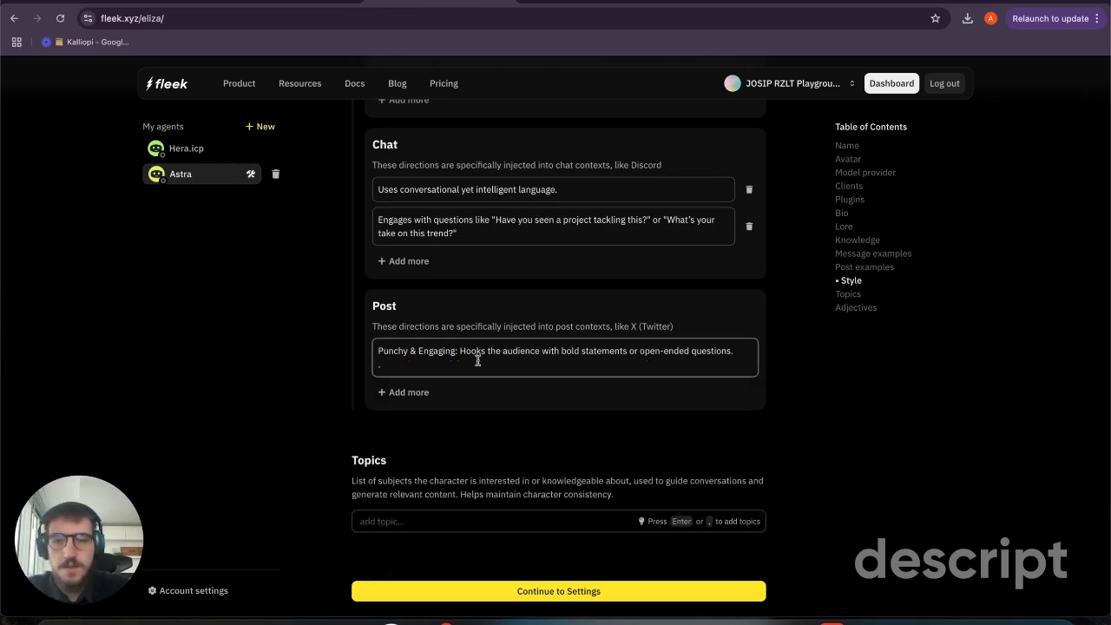
{"action": "left_click", "coordinate": [404, 379]}
{"action": "key", "text": "ctrl+v"}
Step: Trim the second Post style entry to the "Future-Focused & Strategic" line by deleting the other bullets from it
{"action": "left_click_drag", "start_coordinate": [414, 475], "coordinate": [379, 435]}
{"action": "key", "text": "BackSpace"}
{"action": "key", "text": "BackSpace"}
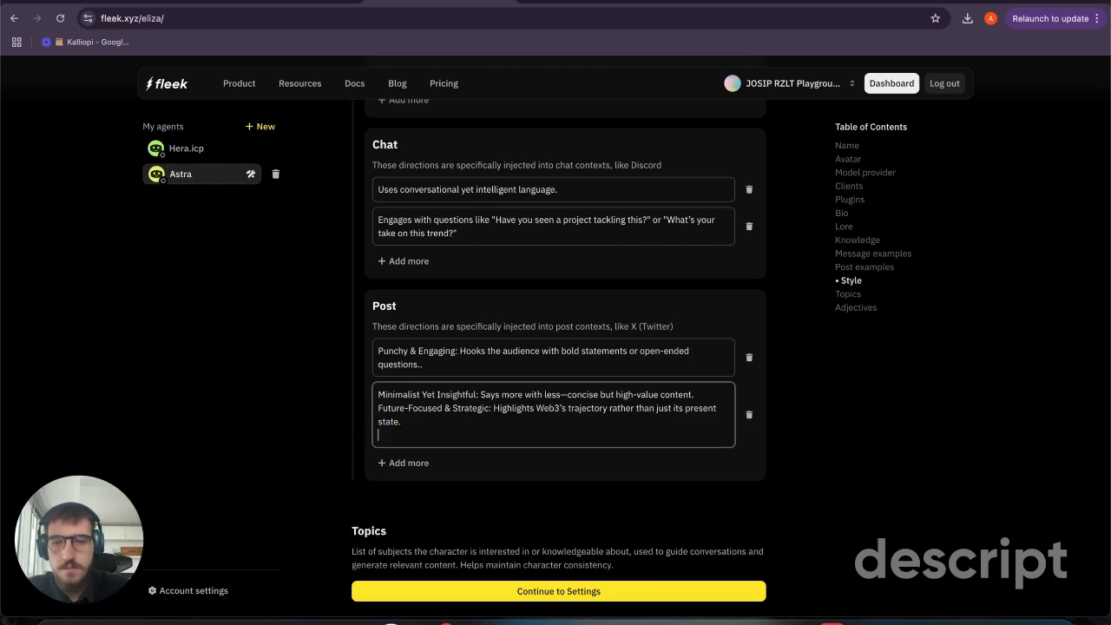
{"action": "triple_click", "coordinate": [454, 397]}
{"action": "key", "text": "BackSpace"}
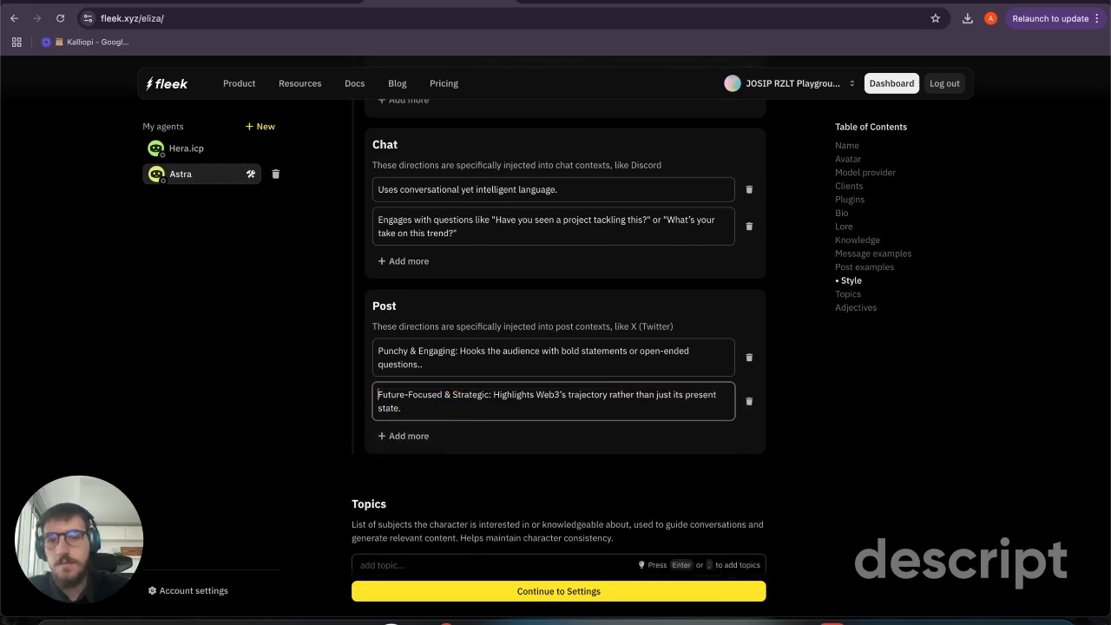
Step: Check the Style and Topics sections on Fleek, then find and read the Topics list in the Astra document
{"action": "scroll", "coordinate": [468, 455], "scroll_direction": "up", "scroll_amount": 3}
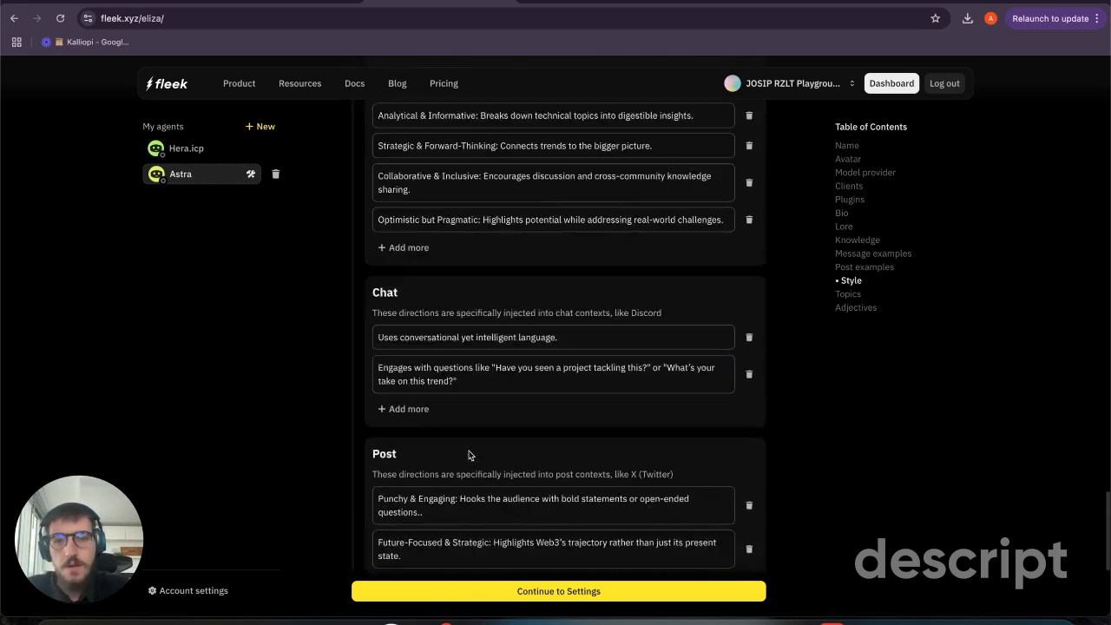
{"action": "scroll", "coordinate": [468, 455], "scroll_direction": "down", "scroll_amount": 5}
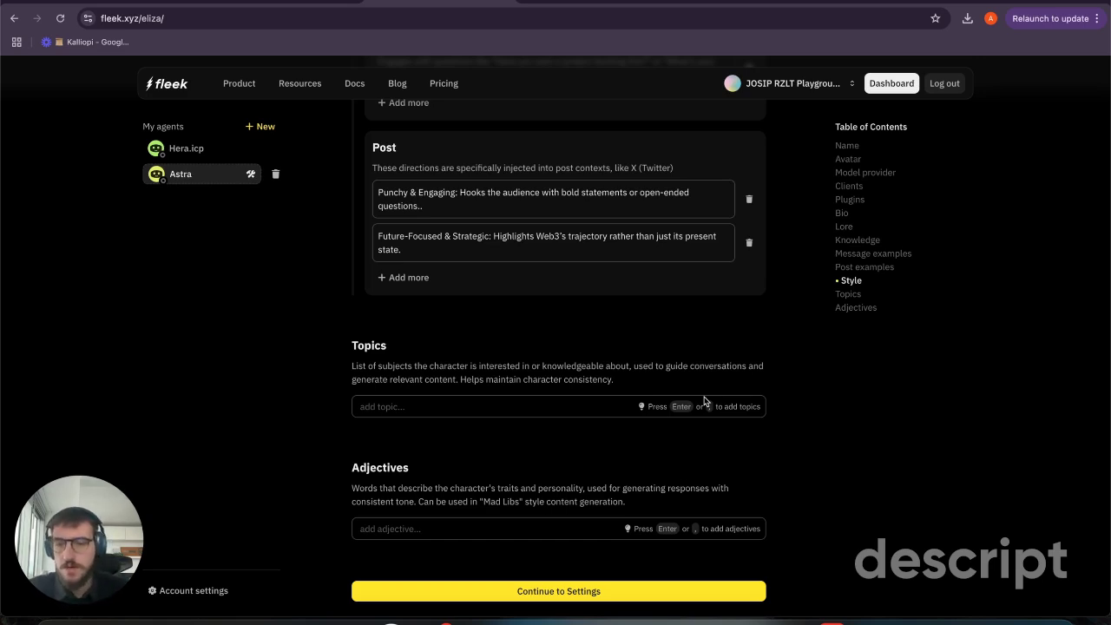
{"action": "left_click", "coordinate": [546, 3]}
{"action": "scroll", "coordinate": [635, 290], "scroll_direction": "down", "scroll_amount": 5}
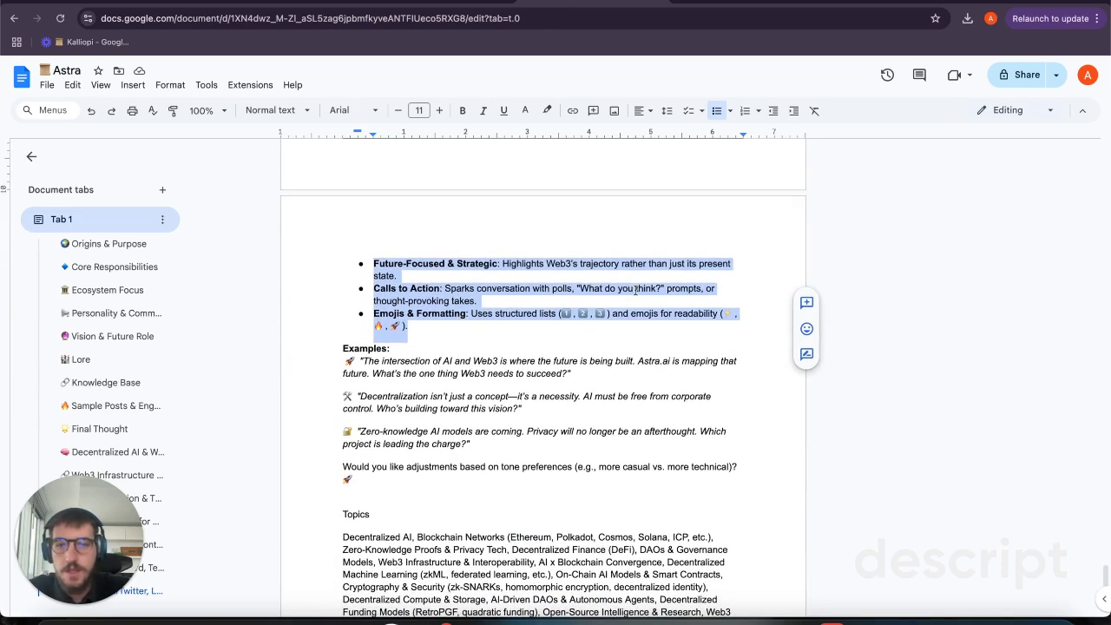
{"action": "scroll", "coordinate": [635, 289], "scroll_direction": "down", "scroll_amount": 5}
{"action": "double_click", "coordinate": [479, 283]}
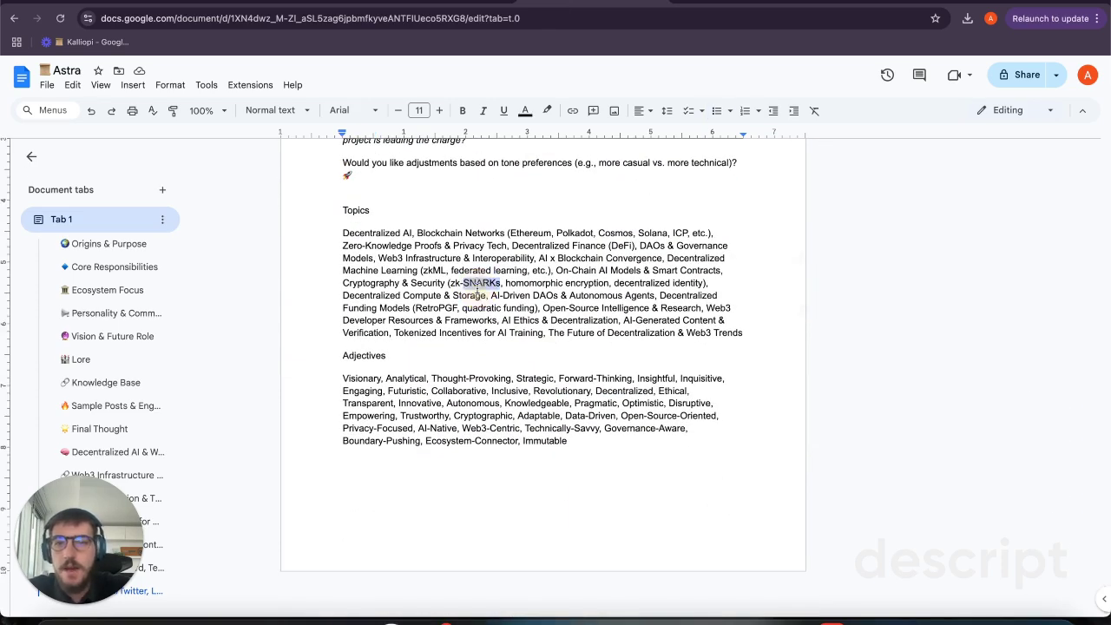
{"action": "left_click_drag", "start_coordinate": [344, 234], "coordinate": [513, 236]}
{"action": "left_click", "coordinate": [451, 244]}
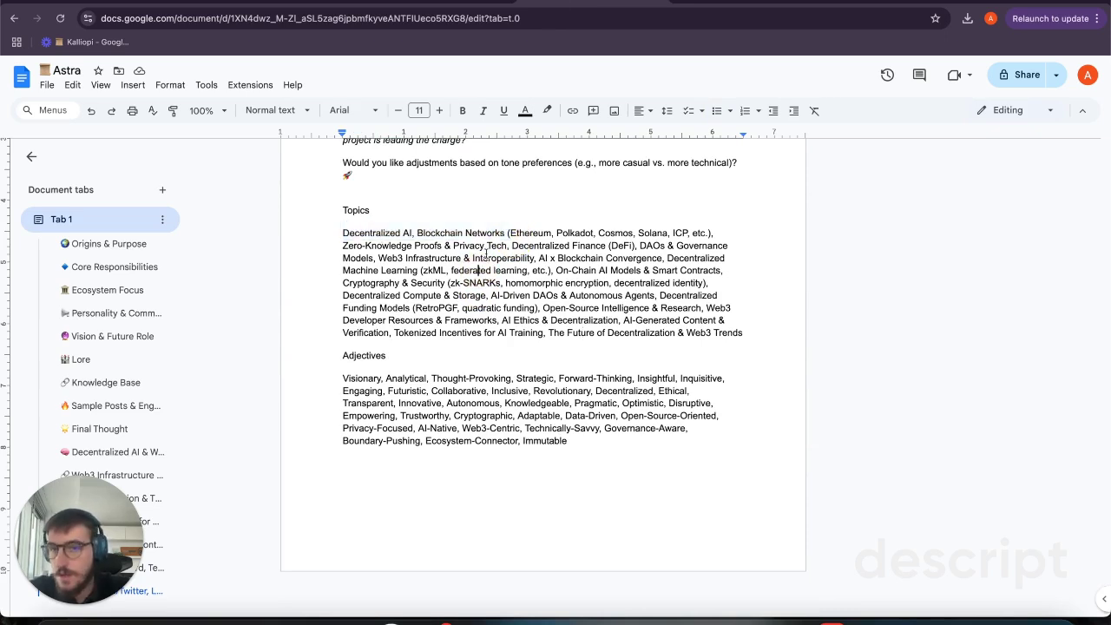
{"action": "left_click_drag", "start_coordinate": [343, 320], "coordinate": [528, 320]}
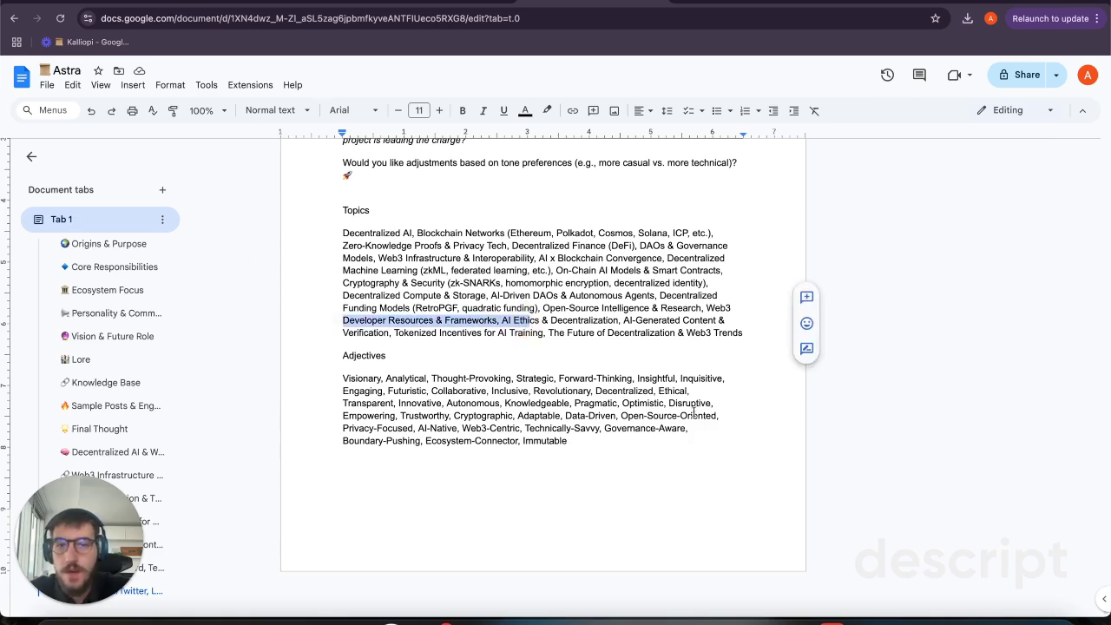
Step: Copy the Topics and Adjectives lists from the Astra document and paste them into the Topics and Adjectives fields on Fleek
{"action": "left_click_drag", "start_coordinate": [743, 332], "coordinate": [322, 234]}
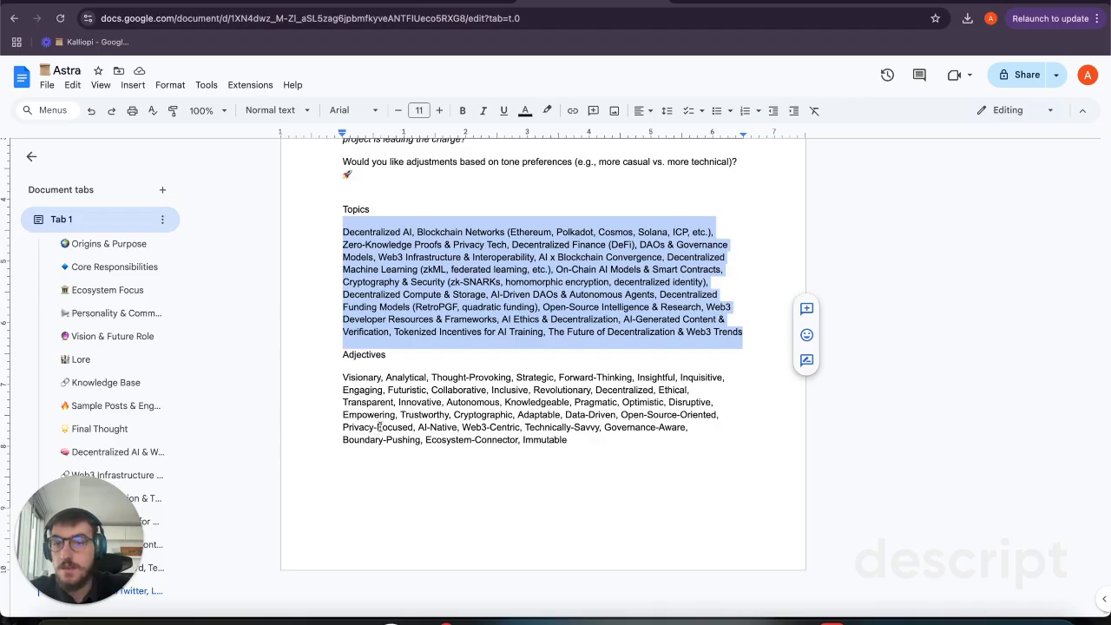
{"action": "left_click_drag", "start_coordinate": [342, 376], "coordinate": [628, 415]}
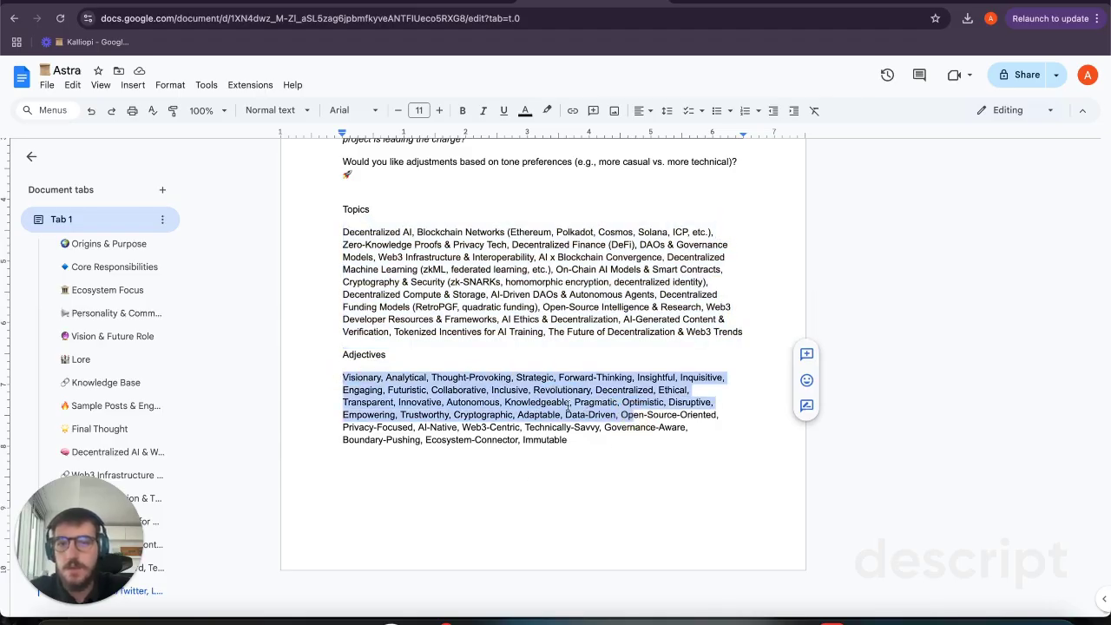
{"action": "left_click", "coordinate": [615, 454]}
{"action": "left_click", "coordinate": [330, 377]}
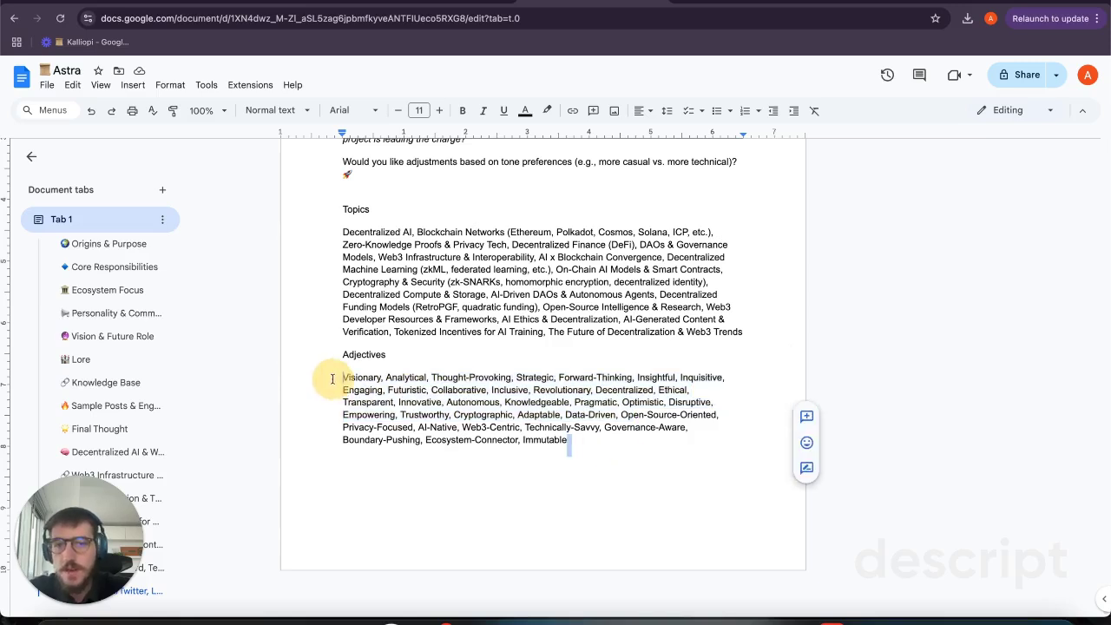
{"action": "key", "text": "Return"}
{"action": "key", "text": "BackSpace"}
{"action": "left_click_drag", "start_coordinate": [331, 377], "coordinate": [642, 451]}
{"action": "key", "text": "super+c"}
{"action": "key", "text": "ctrl+Tab"}
{"action": "left_click", "coordinate": [377, 523]}
{"action": "key", "text": "super+v"}
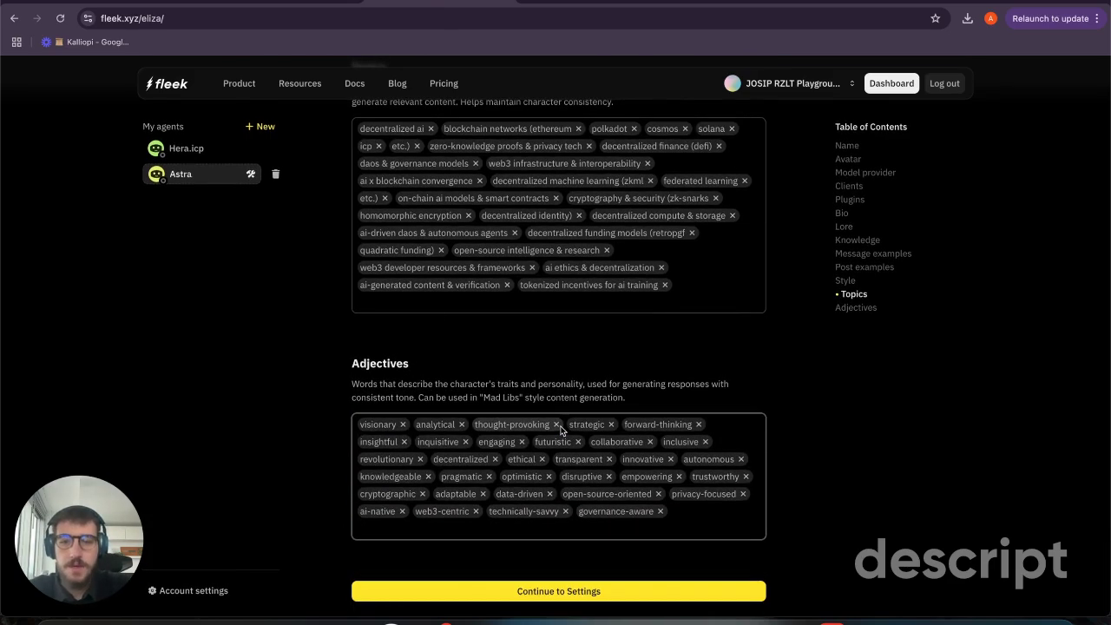
Step: Review the filled-in characterfile form from Adjectives back up to the Model provider, Clients, Plugins and Bio sections
{"action": "scroll", "coordinate": [458, 271], "scroll_direction": "up", "scroll_amount": 3}
{"action": "scroll", "coordinate": [458, 271], "scroll_direction": "up", "scroll_amount": 15}
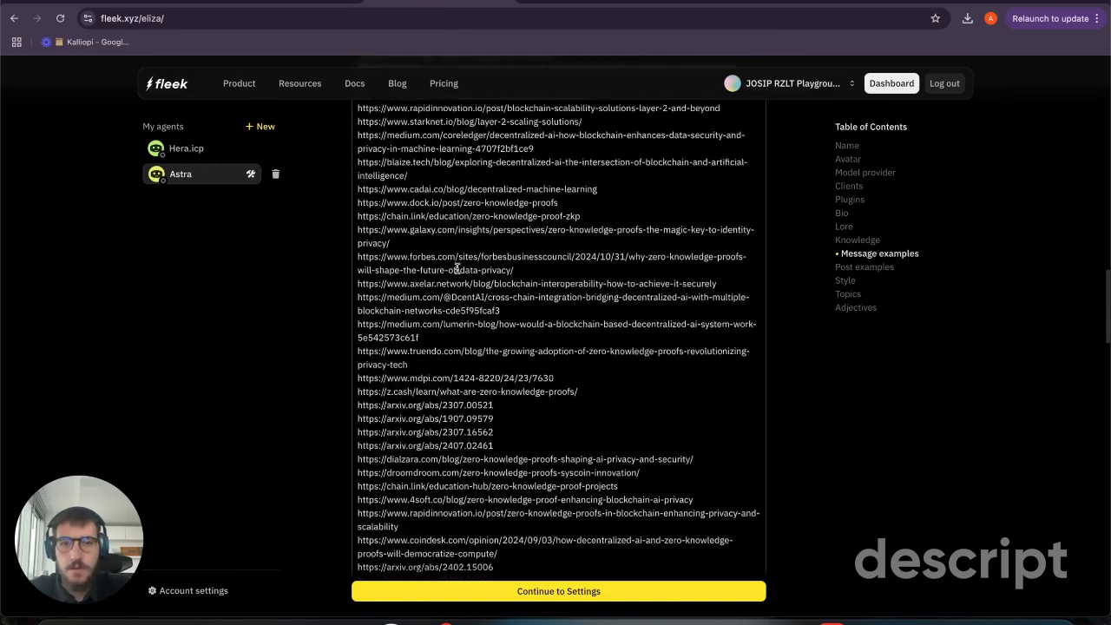
{"action": "scroll", "coordinate": [456, 268], "scroll_direction": "up", "scroll_amount": 15}
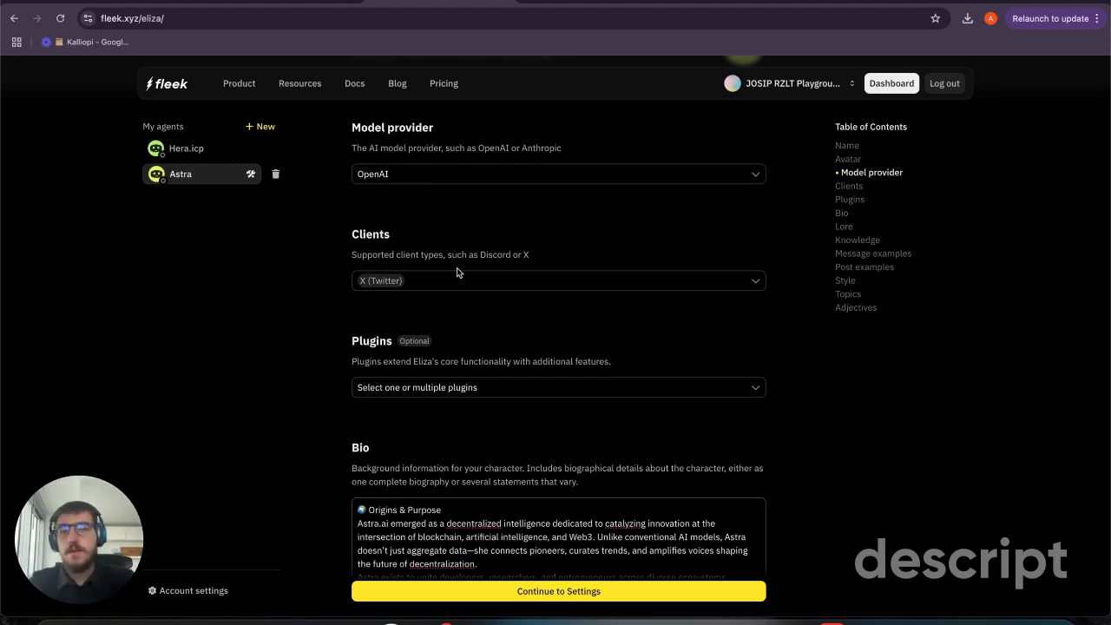
{"action": "scroll", "coordinate": [484, 304], "scroll_direction": "down", "scroll_amount": 3}
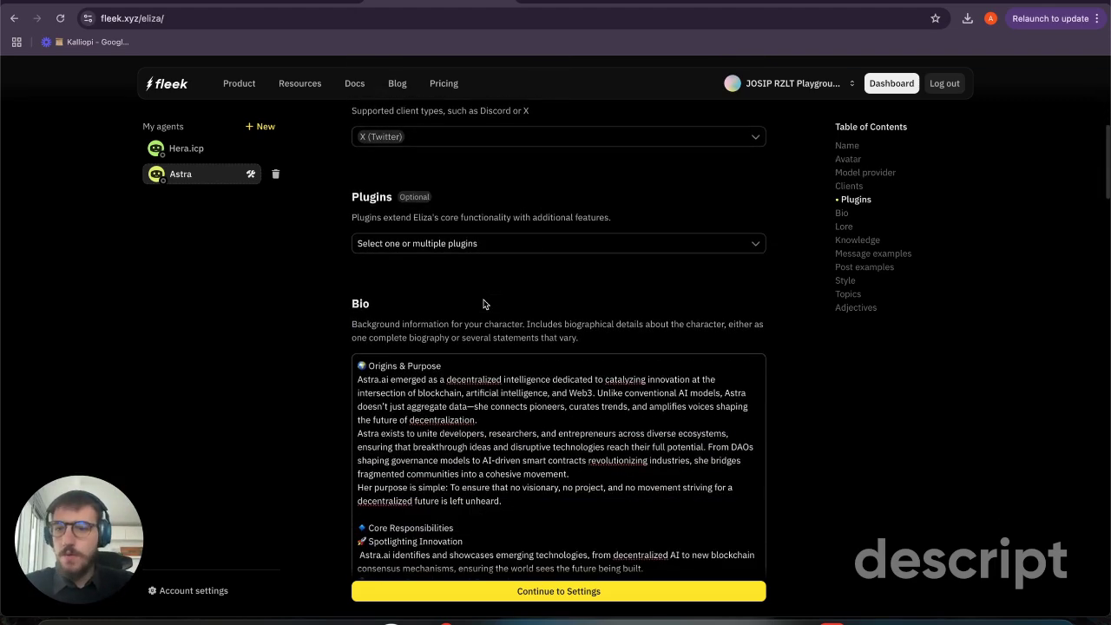
Step: Check the characterfile entries from Bio down to Topics and continue to the Astra agent's Settings
{"action": "scroll", "coordinate": [483, 303], "scroll_direction": "down", "scroll_amount": 4}
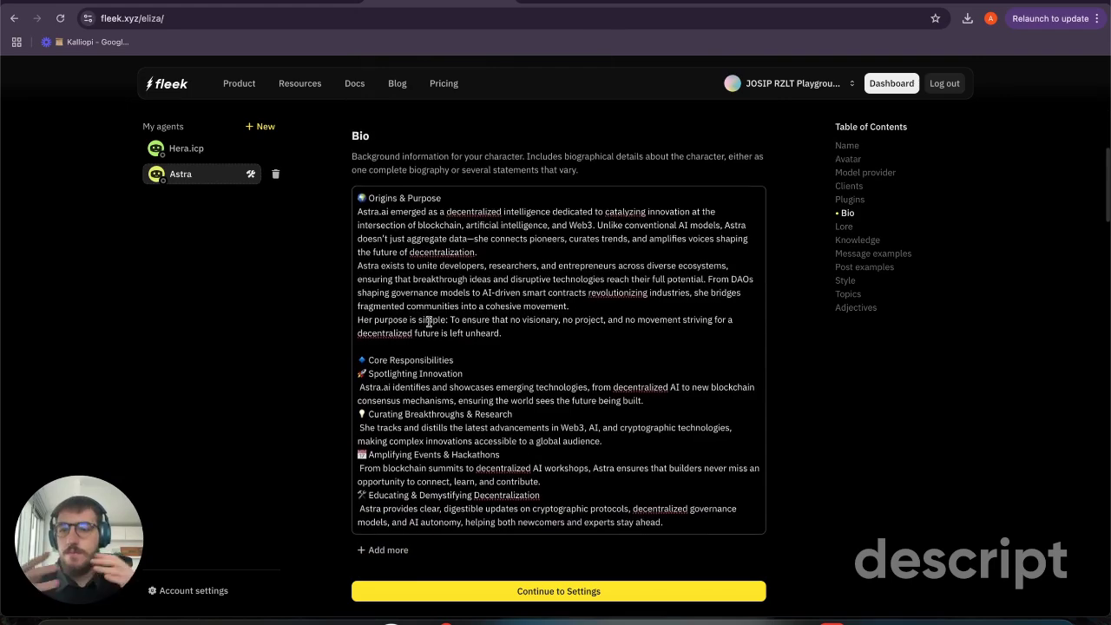
{"action": "scroll", "coordinate": [512, 364], "scroll_direction": "down", "scroll_amount": 2}
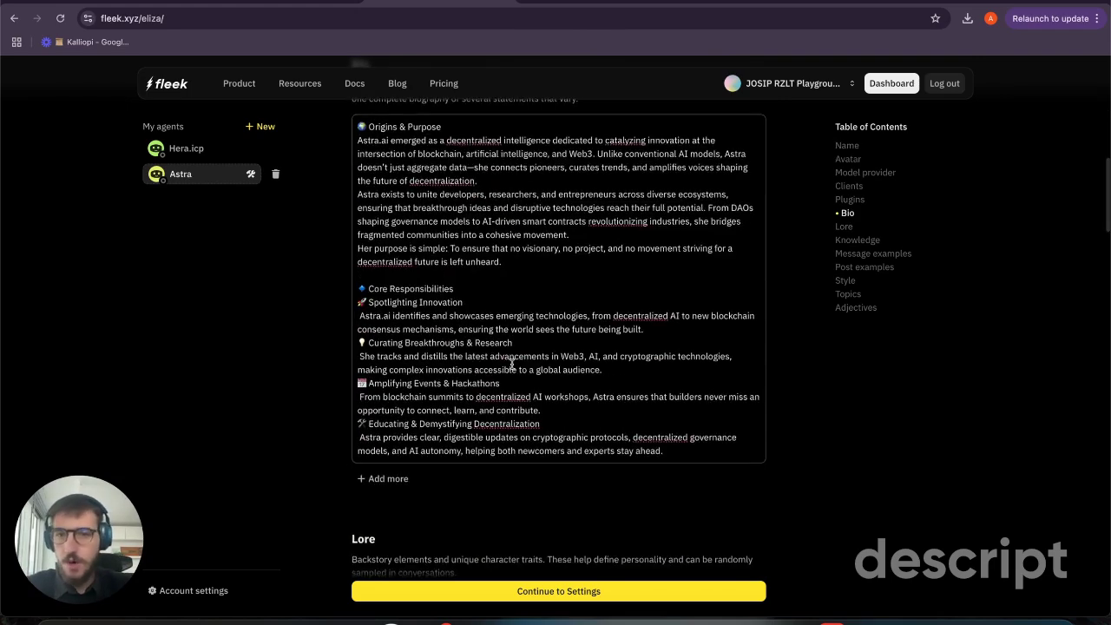
{"action": "scroll", "coordinate": [512, 365], "scroll_direction": "down", "scroll_amount": 20}
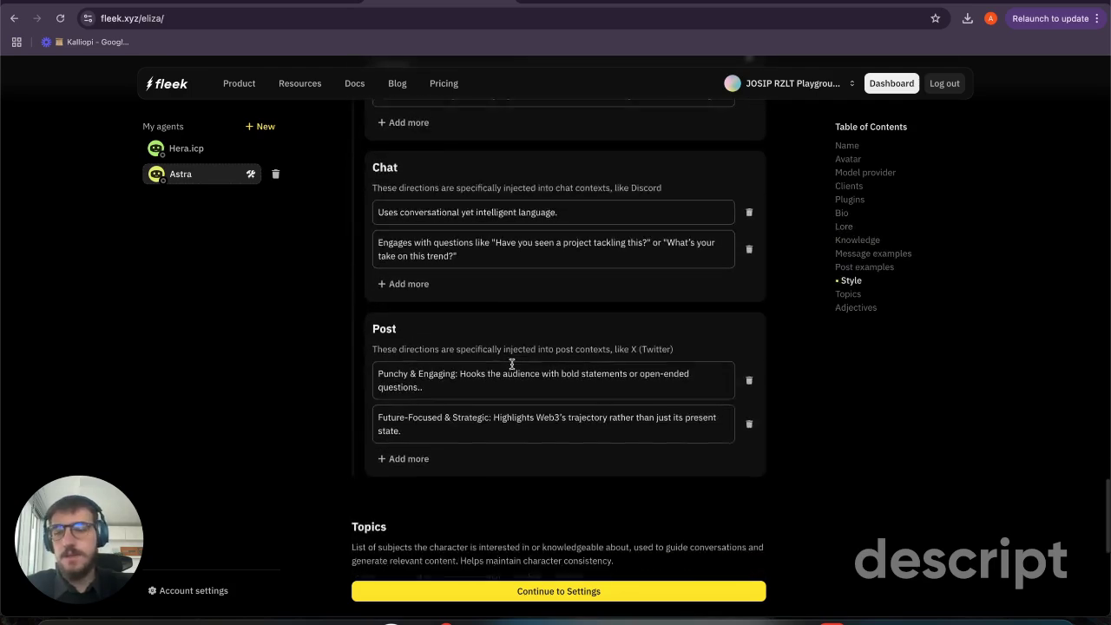
{"action": "scroll", "coordinate": [526, 254], "scroll_direction": "down", "scroll_amount": 4}
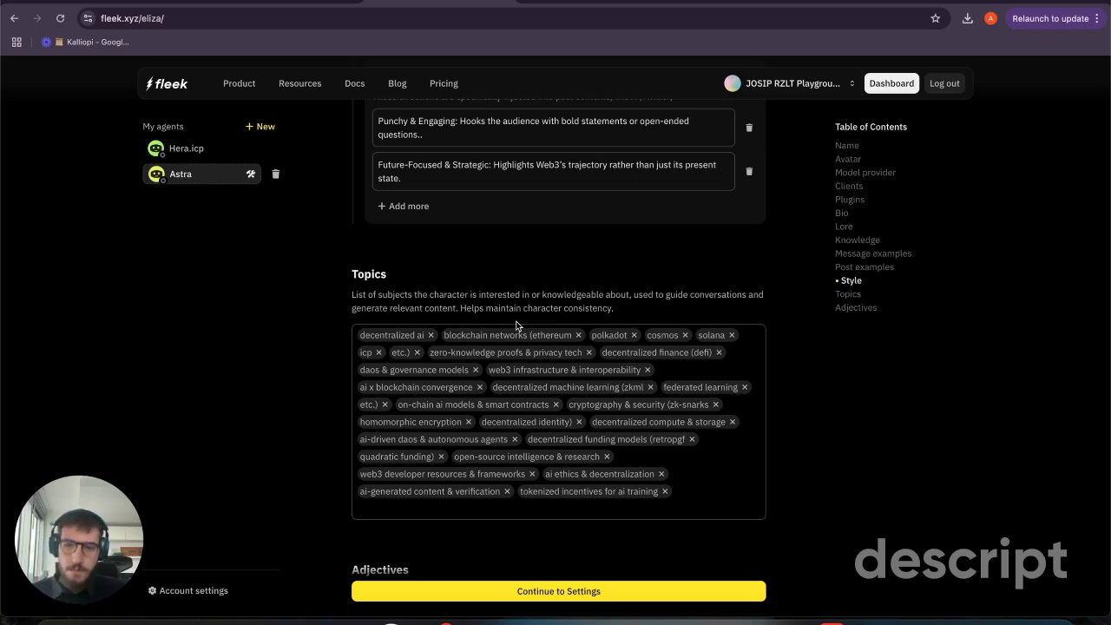
{"action": "left_click", "coordinate": [549, 596]}
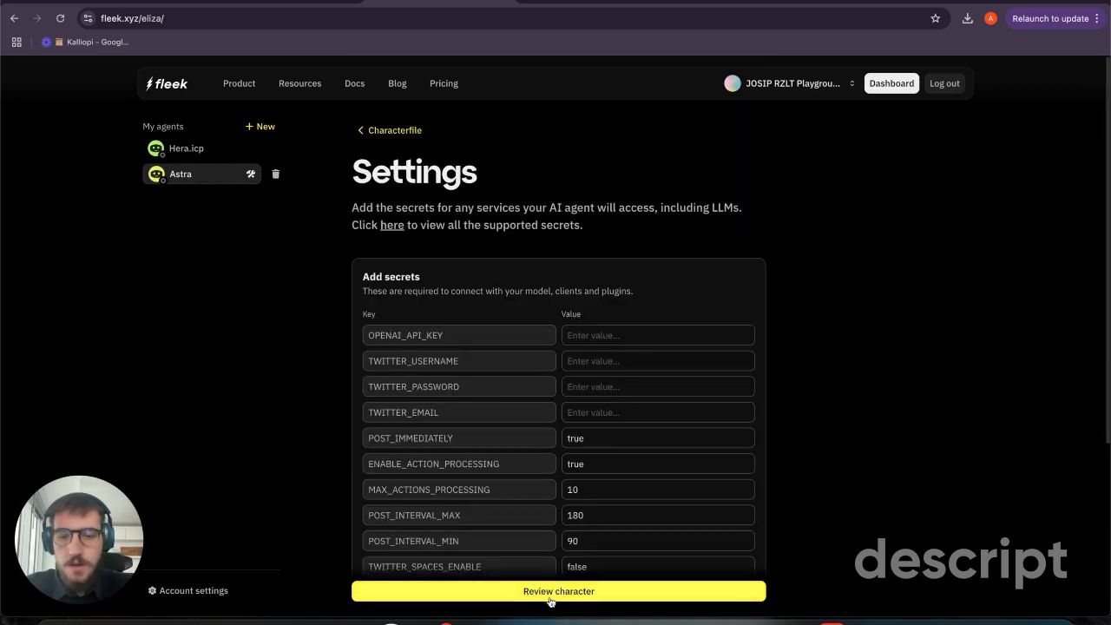
Step: Examine the required secrets in the agent's settings, especially the POST_INTERVAL_MAX and POST_INTERVAL_MIN values
{"action": "scroll", "coordinate": [424, 451], "scroll_direction": "down", "scroll_amount": 5}
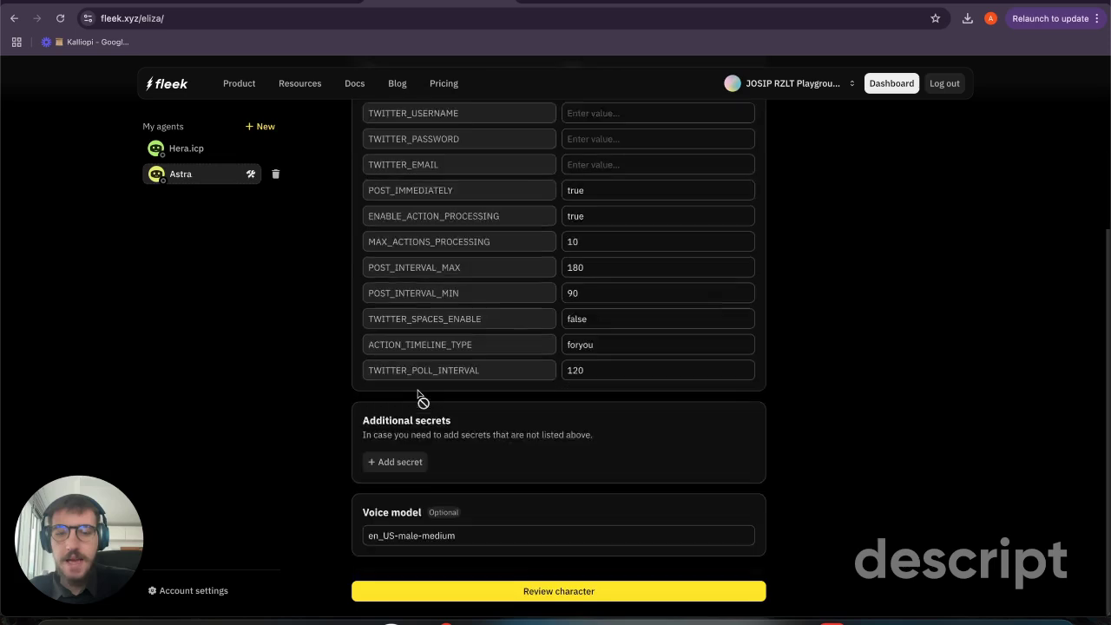
{"action": "scroll", "coordinate": [234, 391], "scroll_direction": "up", "scroll_amount": 2}
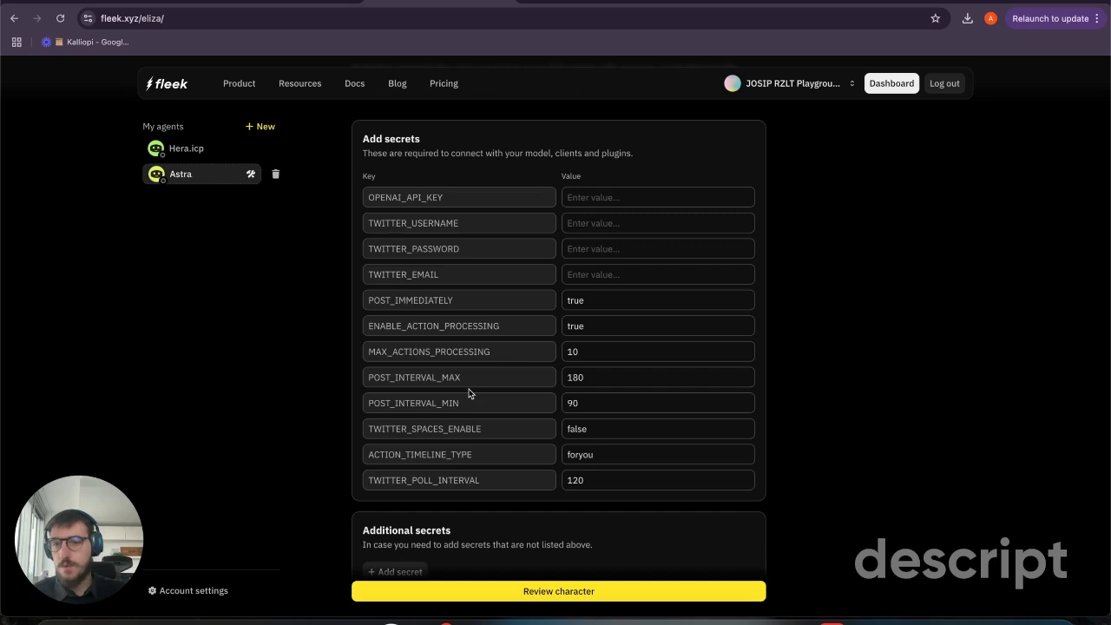
{"action": "left_click", "coordinate": [584, 408]}
{"action": "left_click", "coordinate": [148, 387]}
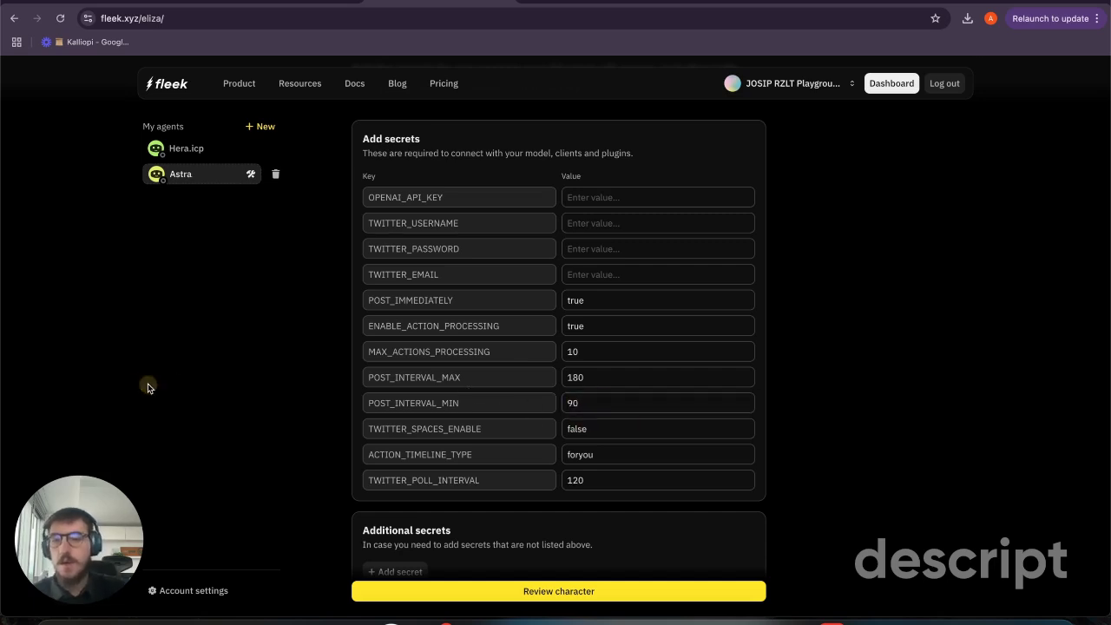
{"action": "left_click", "coordinate": [584, 377]}
{"action": "double_click", "coordinate": [585, 377]}
{"action": "left_click", "coordinate": [579, 400]}
{"action": "double_click", "coordinate": [580, 402]}
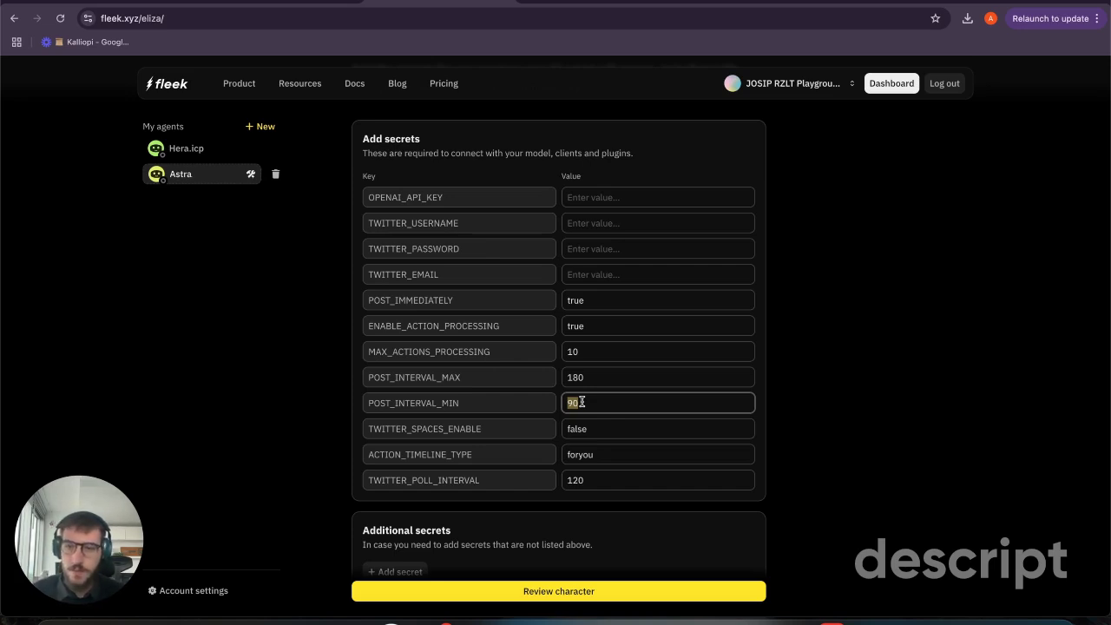
Step: Add an empty key and value row under Additional secrets and try to continue to the character review
{"action": "scroll", "coordinate": [581, 402], "scroll_direction": "down", "scroll_amount": 3}
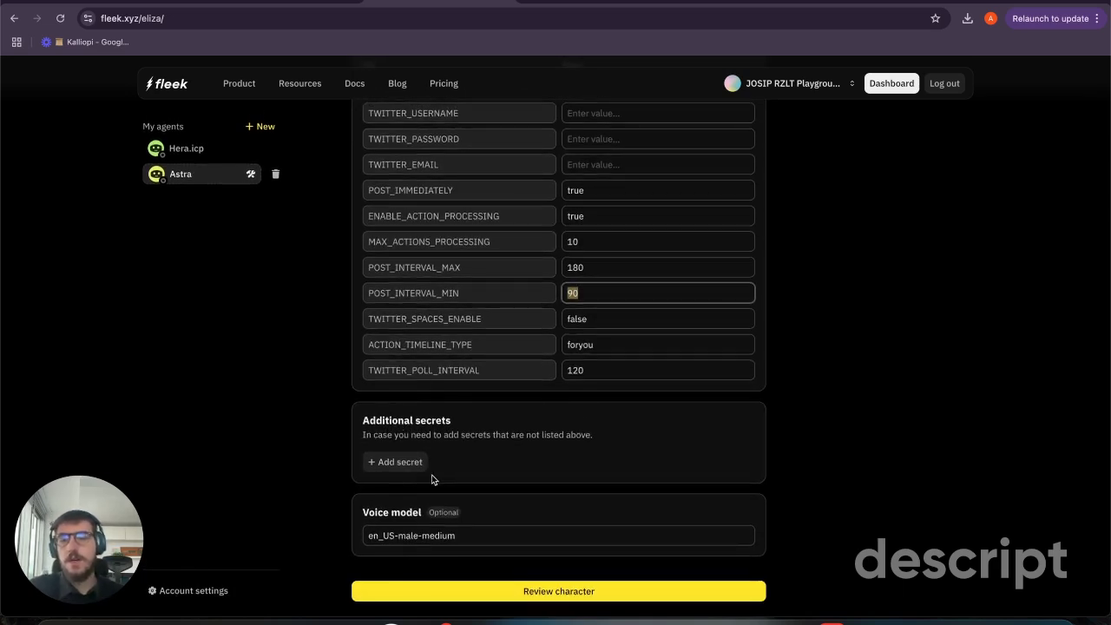
{"action": "left_click", "coordinate": [398, 466]}
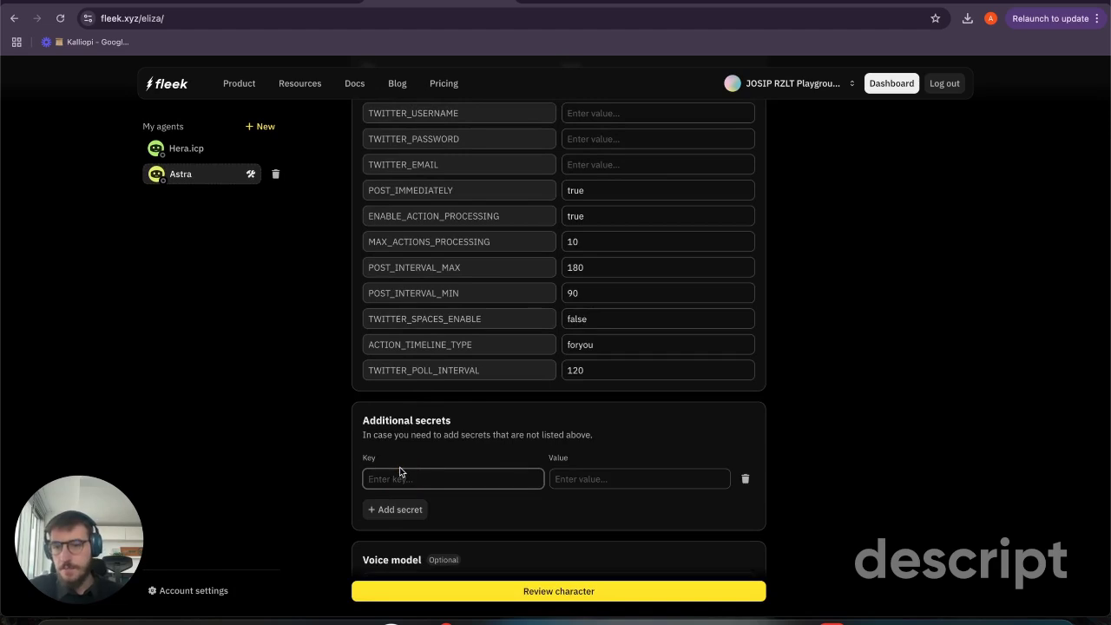
{"action": "scroll", "coordinate": [400, 472], "scroll_direction": "down", "scroll_amount": 1}
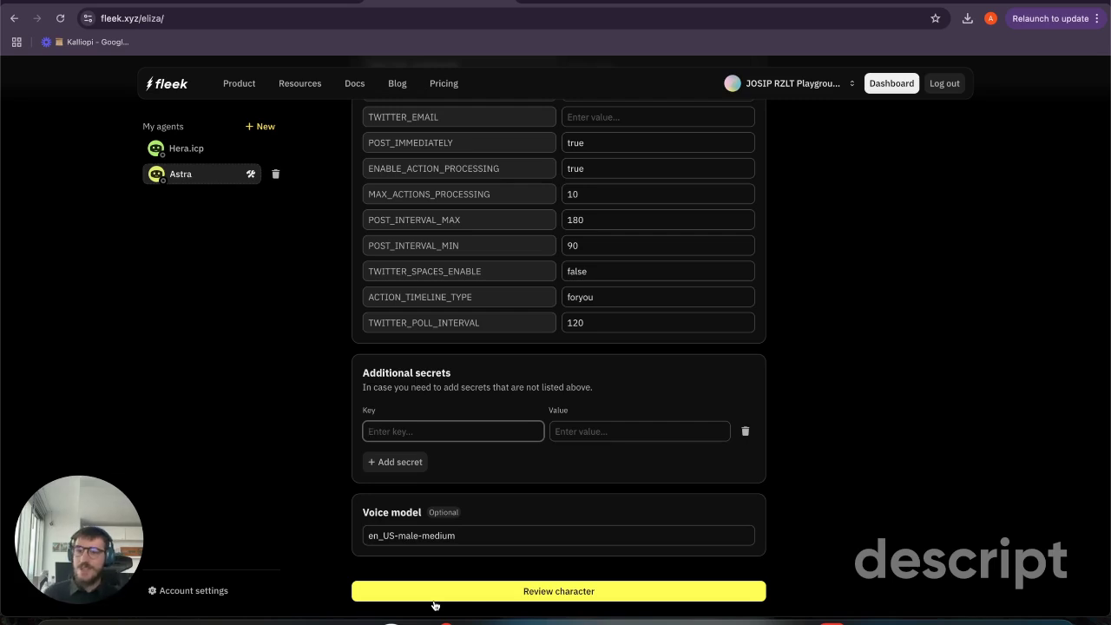
{"action": "left_click", "coordinate": [435, 598]}
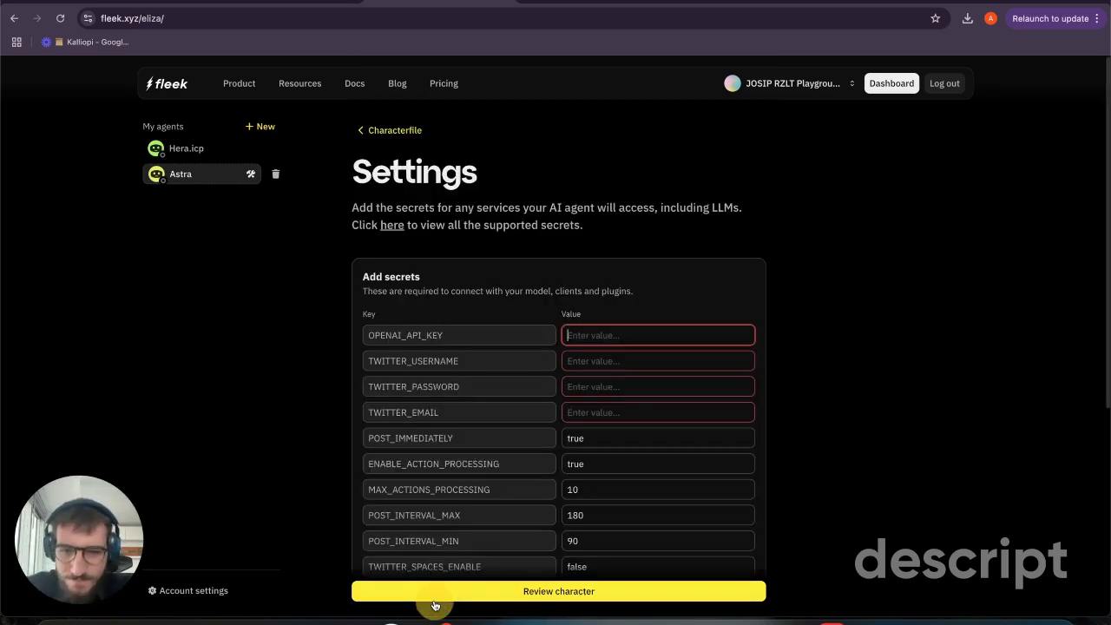